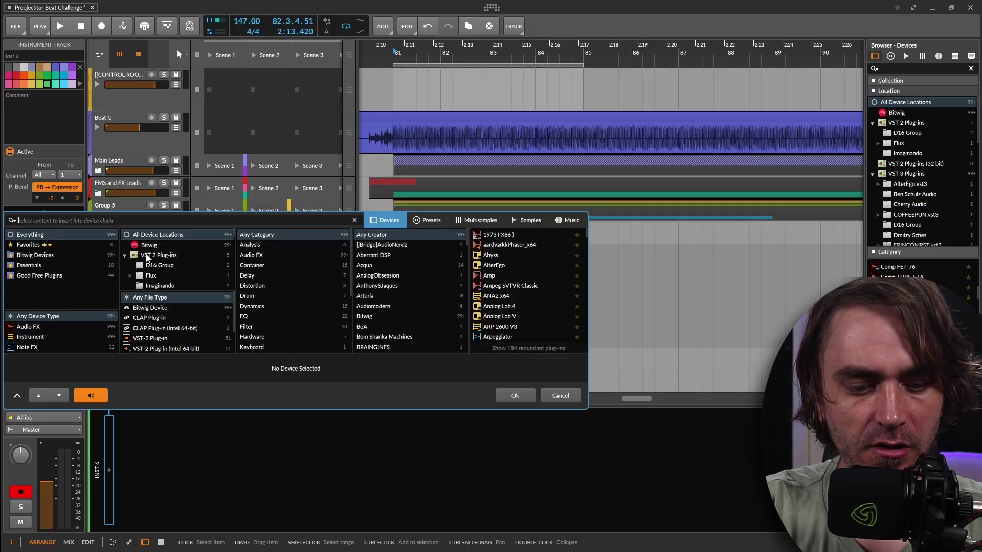
Find the Vital synth, load it onto the new instrument track, and close its window.
{"action": "type", "text": "vital"}
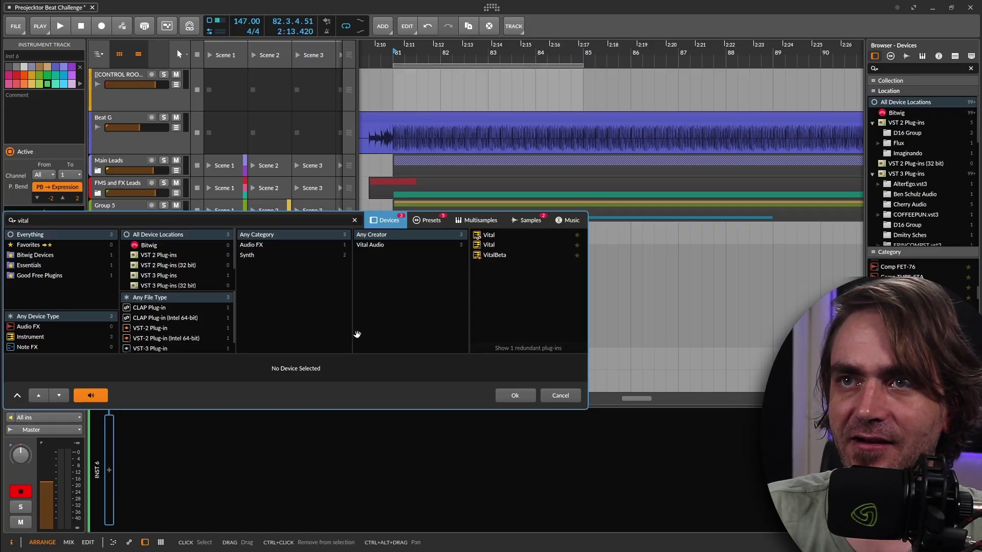
{"action": "double_click", "coordinate": [495, 250]}
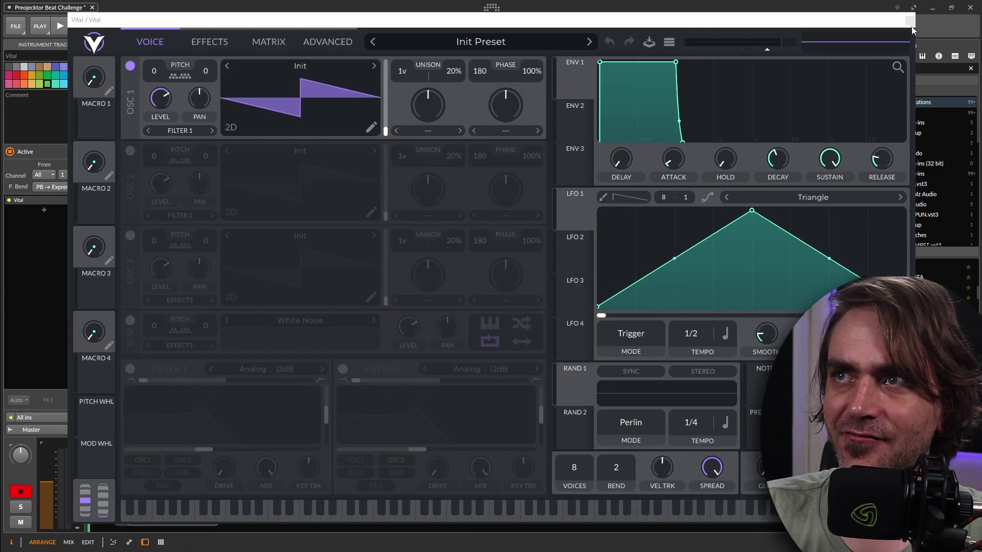
{"action": "left_click", "coordinate": [911, 22]}
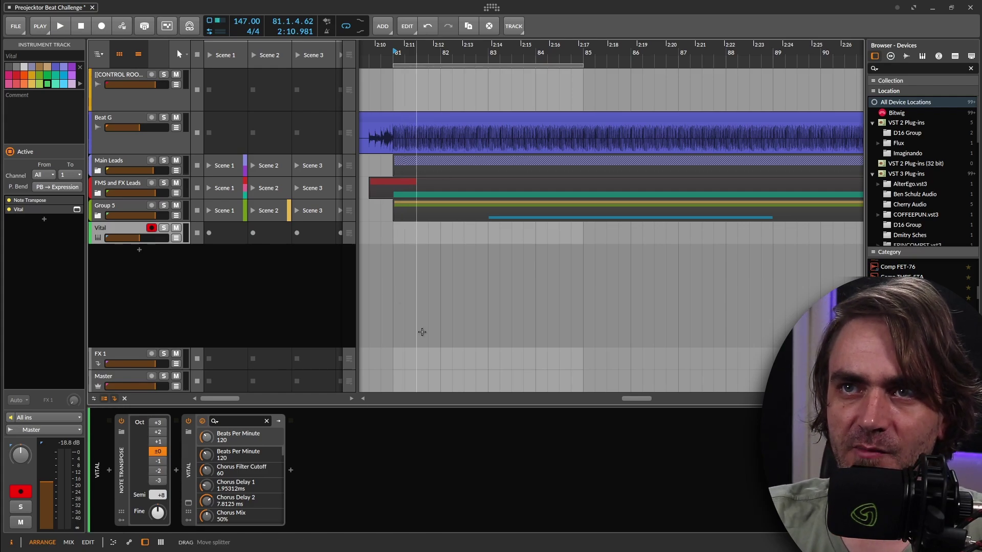
Play the arrangement from bar 81 and create a two-bar note clip there on the Vital track.
{"action": "left_click", "coordinate": [394, 263]}
{"action": "key", "text": "space"}
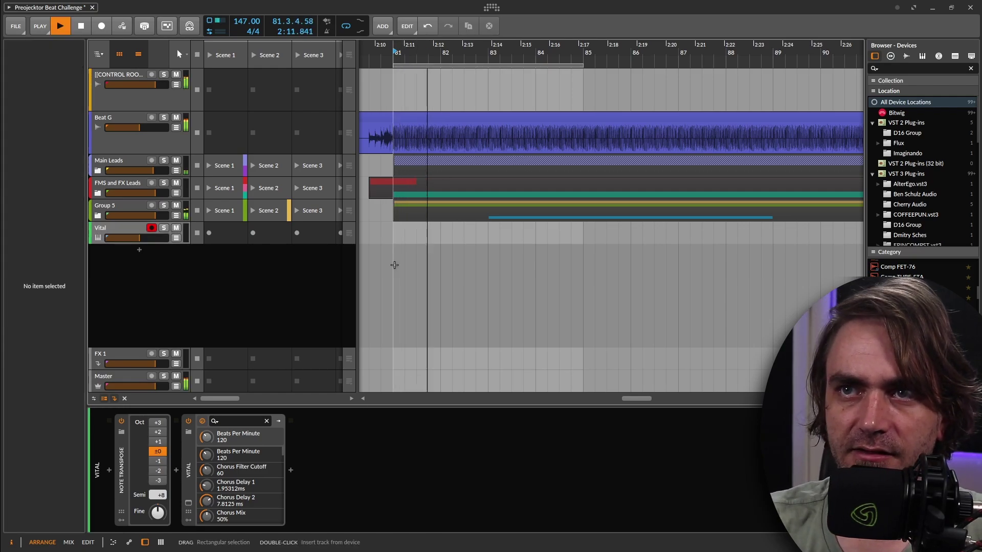
{"action": "key", "text": "space"}
{"action": "double_click", "coordinate": [439, 237]}
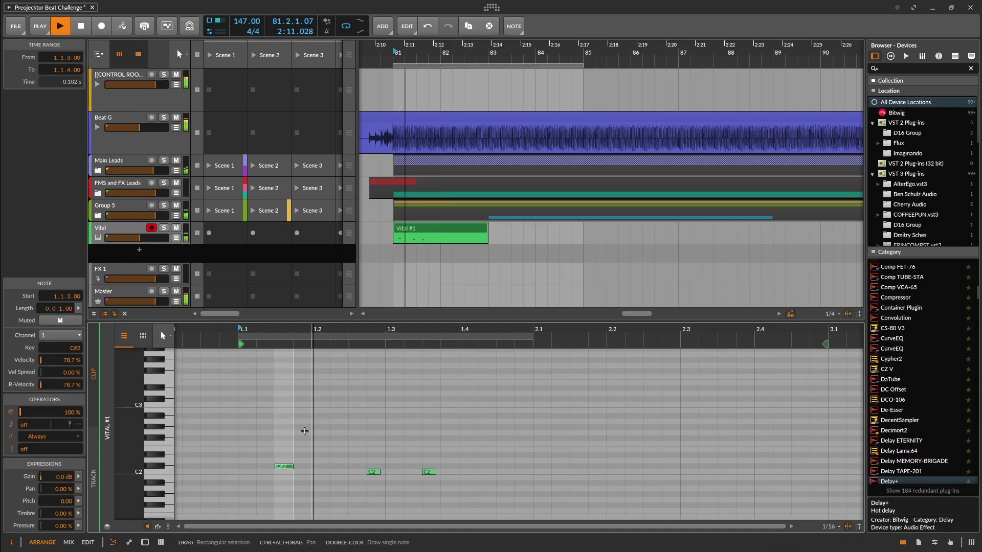
Transpose the clip's first note, at 1.1.3, to C2.
{"action": "key", "text": "Up"}
{"action": "key", "text": "Up"}
{"action": "key", "text": "Down"}
{"action": "key", "text": "Down"}
{"action": "key", "text": "Down"}
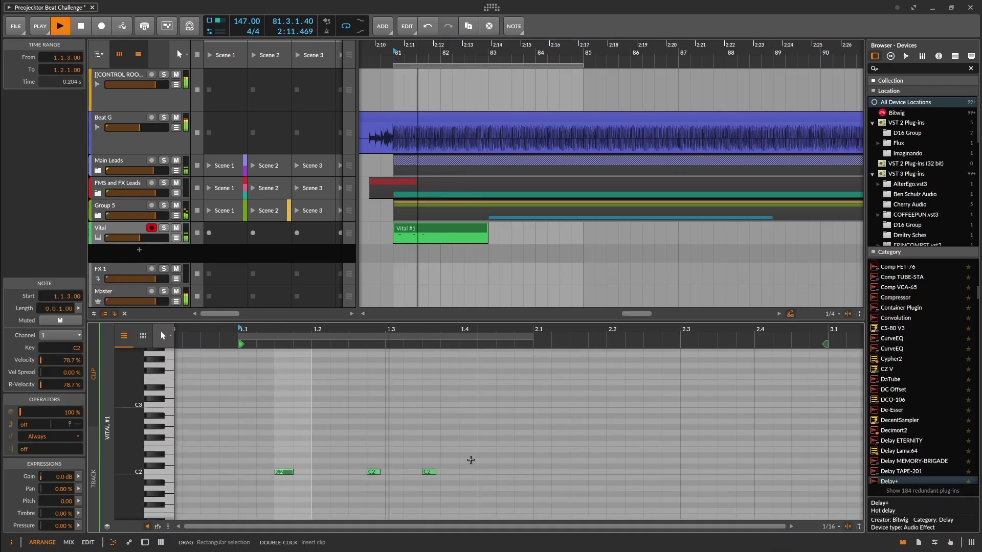
Add five more C2 notes to the clip, from the end of its first bar to 2.3.2.
{"action": "double_click", "coordinate": [522, 472]}
{"action": "double_click", "coordinate": [558, 472]}
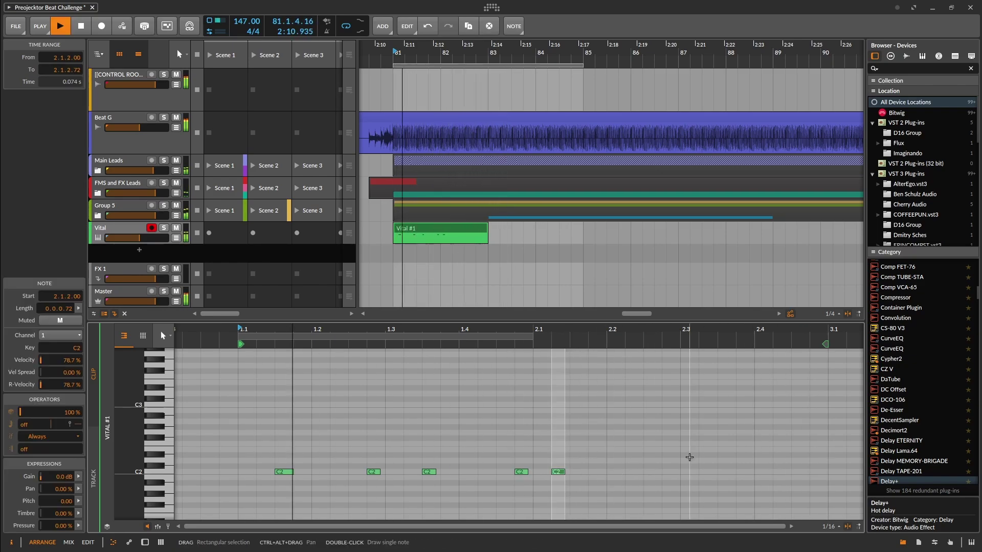
{"action": "double_click", "coordinate": [595, 472]}
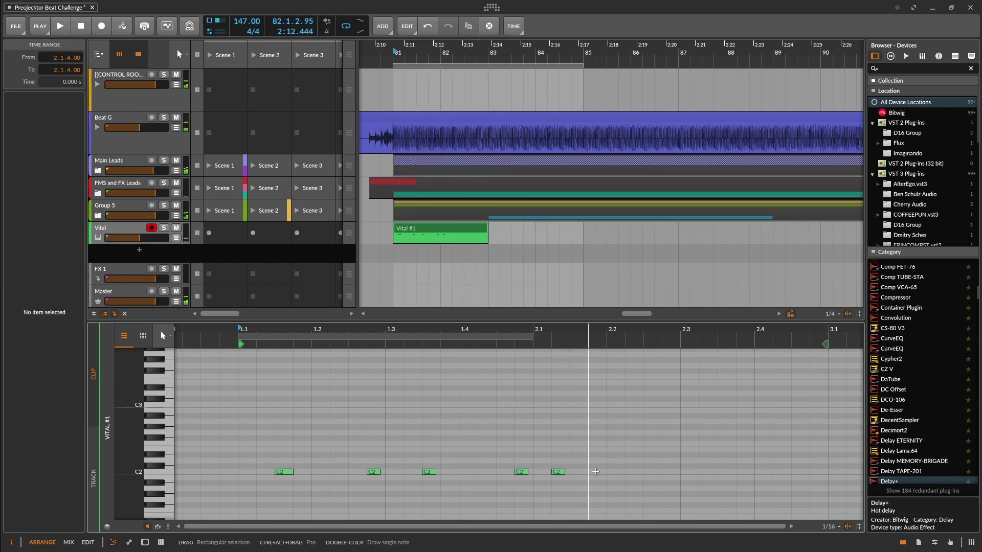
{"action": "double_click", "coordinate": [650, 471]}
{"action": "double_click", "coordinate": [704, 472]}
{"action": "scroll", "coordinate": [730, 472], "scroll_direction": "down", "scroll_amount": 2}
{"action": "scroll", "coordinate": [741, 473], "scroll_direction": "up", "scroll_amount": 2}
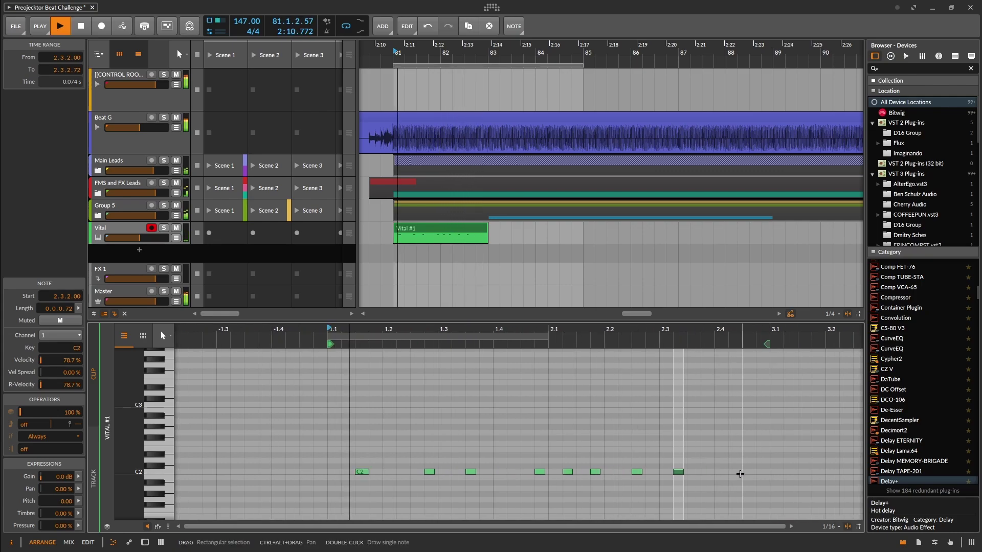
Delete the two C2 notes in the first beat of the clip's second bar.
{"action": "scroll", "coordinate": [711, 473], "scroll_direction": "down", "scroll_amount": 1}
{"action": "left_click_drag", "start_coordinate": [555, 489], "coordinate": [599, 450]}
{"action": "key", "text": "Delete"}
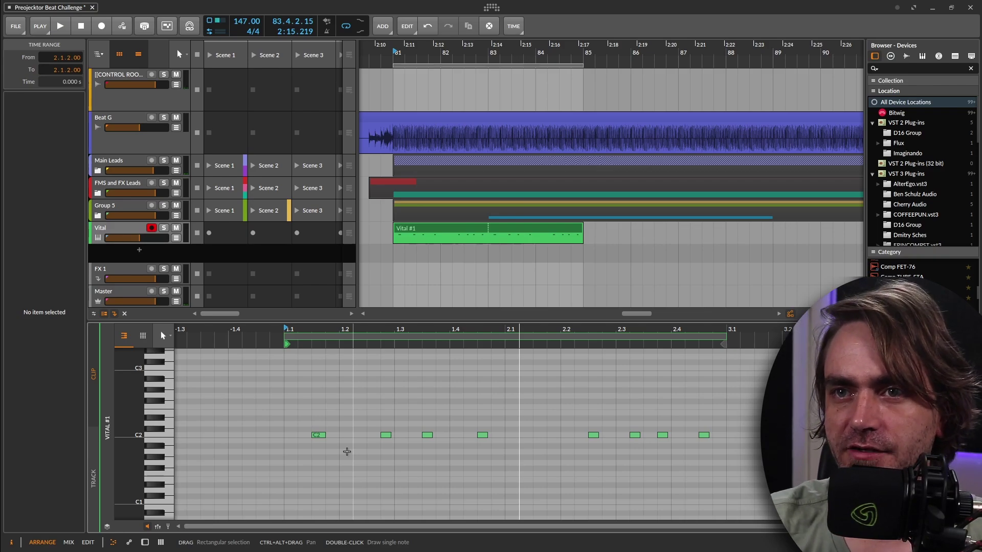
Audition the Vital clip and mute its C2 notes at 1.4.3, 2.2.3 and 2.4.3.
{"action": "key", "text": "space"}
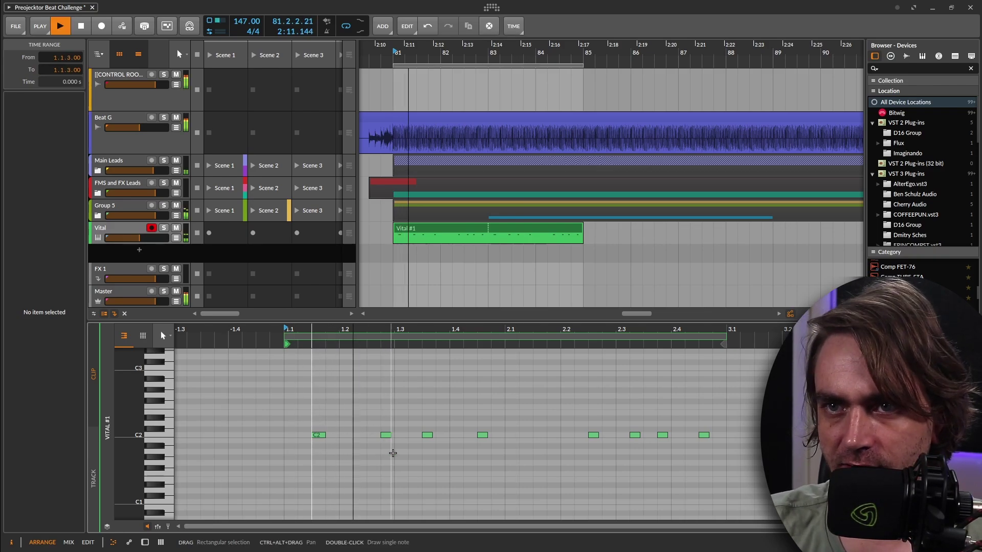
{"action": "key", "text": "space"}
{"action": "left_click_drag", "start_coordinate": [478, 459], "coordinate": [490, 460]}
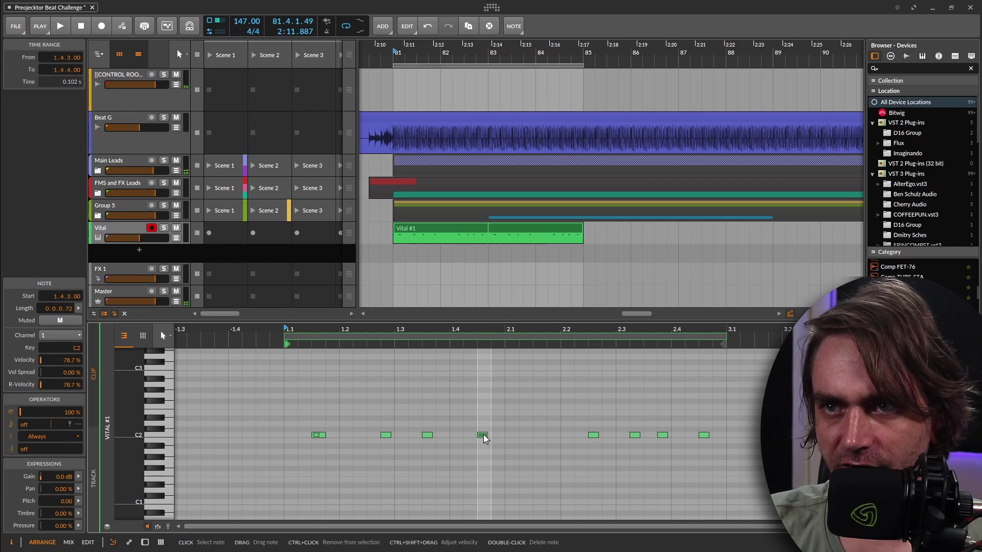
{"action": "left_click", "coordinate": [123, 234]}
{"action": "right_click", "coordinate": [122, 233]}
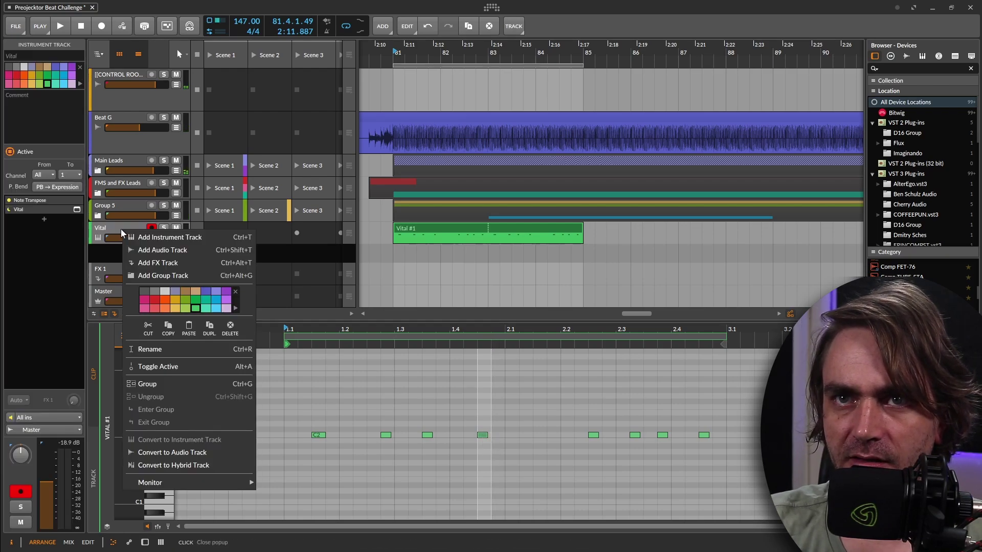
{"action": "left_click_drag", "start_coordinate": [516, 429], "coordinate": [481, 437]}
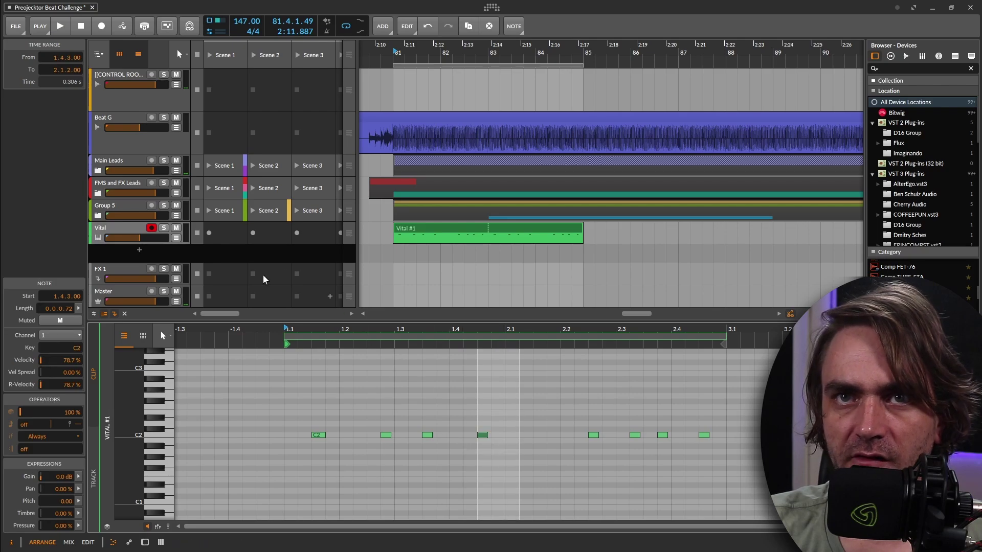
{"action": "left_click", "coordinate": [57, 323]}
{"action": "key", "text": "space"}
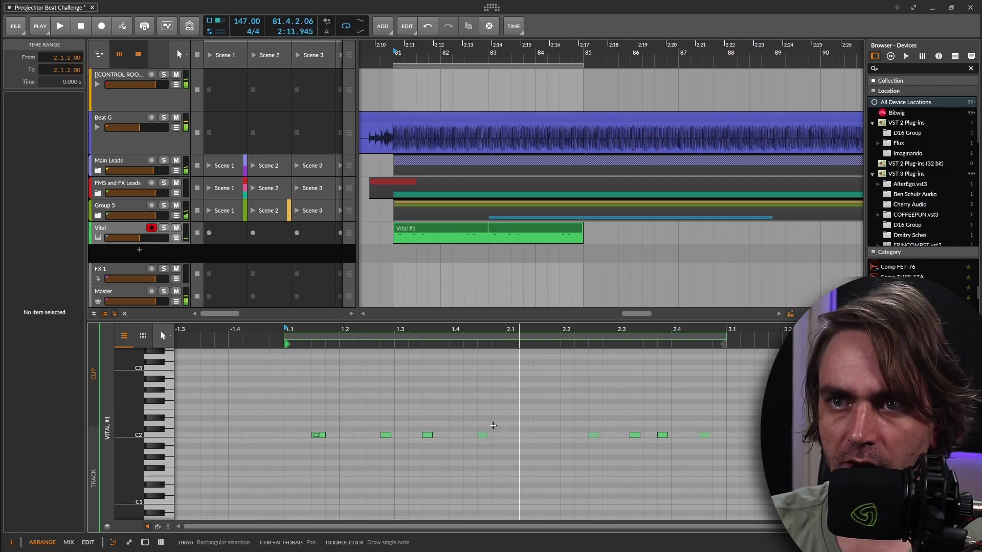
Review the sounding and muted notes of the Vital clip, group by group.
{"action": "left_click", "coordinate": [274, 406]}
{"action": "left_click_drag", "start_coordinate": [276, 405], "coordinate": [324, 458]}
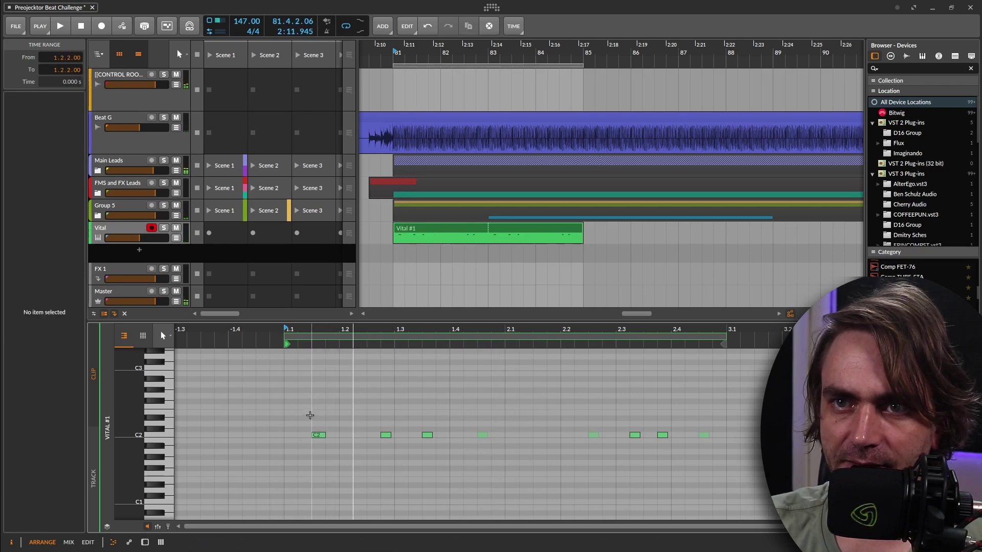
{"action": "left_click_drag", "start_coordinate": [308, 414], "coordinate": [331, 458]}
{"action": "left_click_drag", "start_coordinate": [395, 429], "coordinate": [386, 459]}
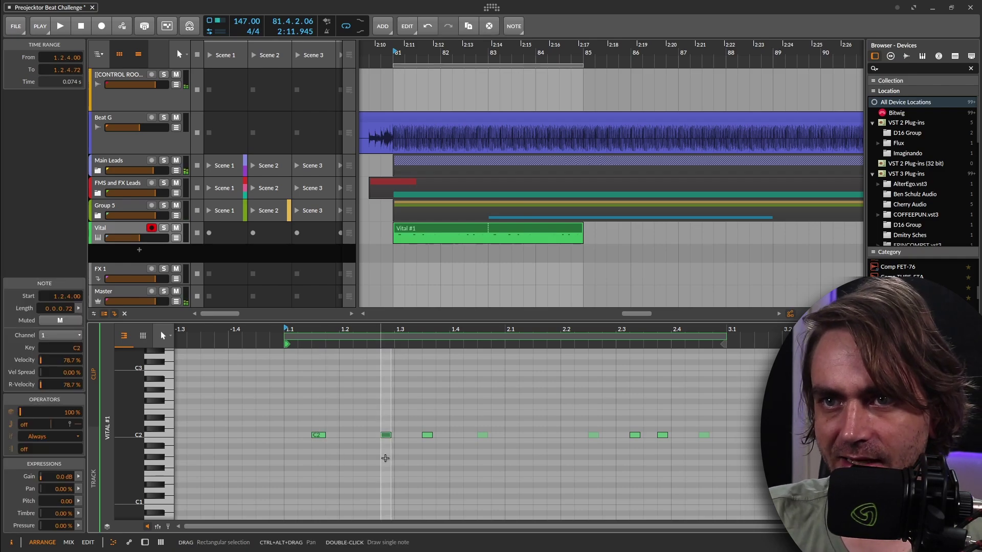
{"action": "left_click_drag", "start_coordinate": [426, 419], "coordinate": [433, 452]}
{"action": "left_click_drag", "start_coordinate": [628, 421], "coordinate": [659, 489]}
{"action": "left_click_drag", "start_coordinate": [490, 408], "coordinate": [487, 457]}
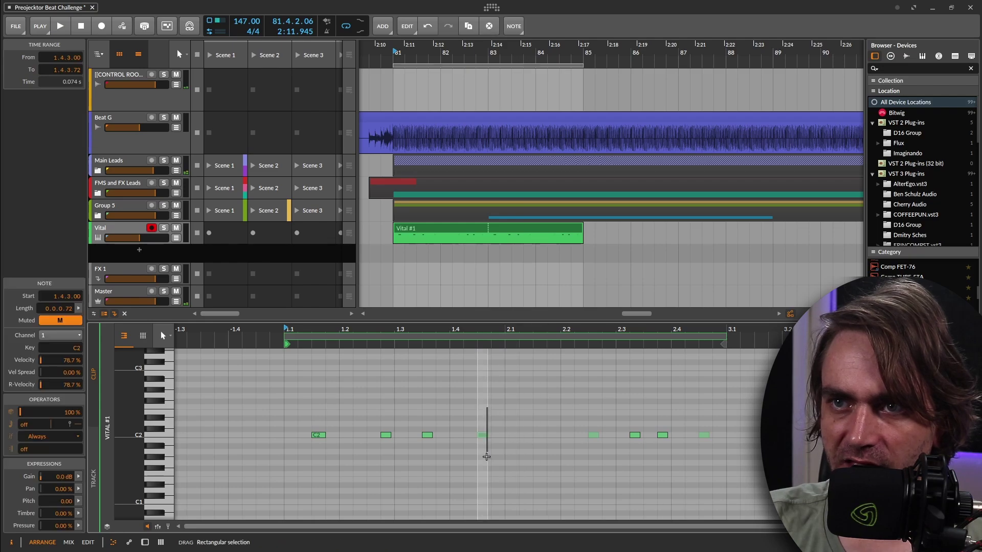
{"action": "left_click", "coordinate": [547, 458]}
Duplicate the Vital track together with its clip.
{"action": "right_click", "coordinate": [110, 229]}
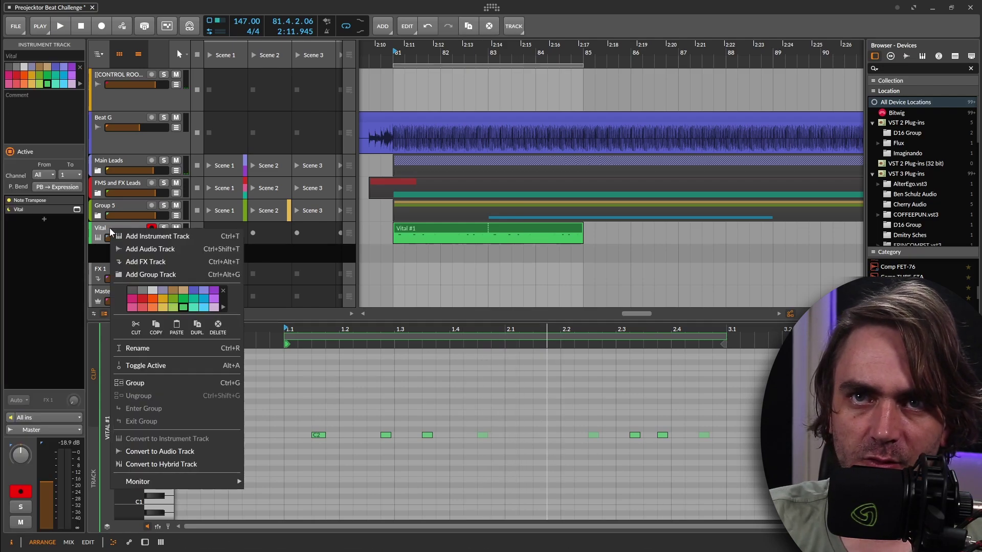
{"action": "left_click", "coordinate": [206, 332]}
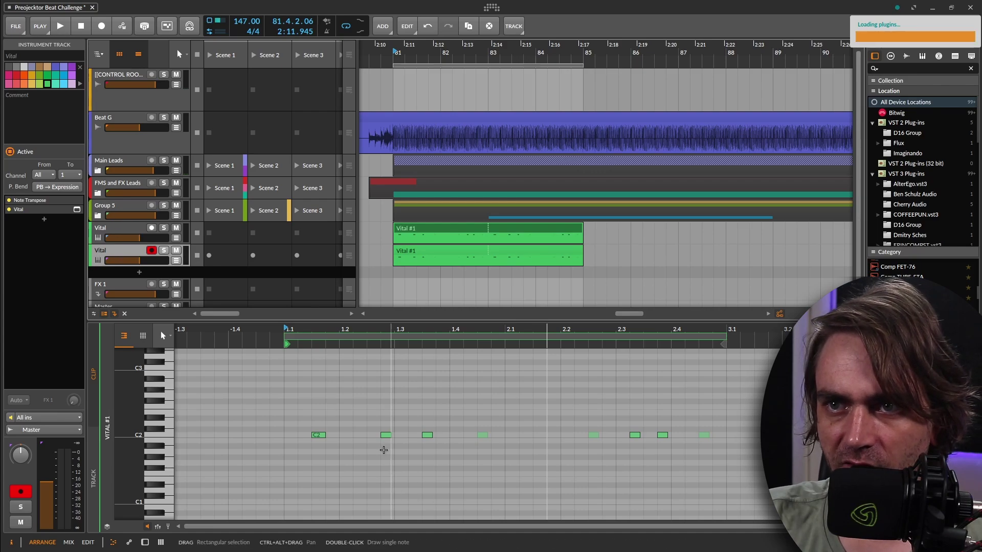
Mute the first three C2 notes in the upper Vital track's clip.
{"action": "left_click_drag", "start_coordinate": [475, 416], "coordinate": [555, 449]}
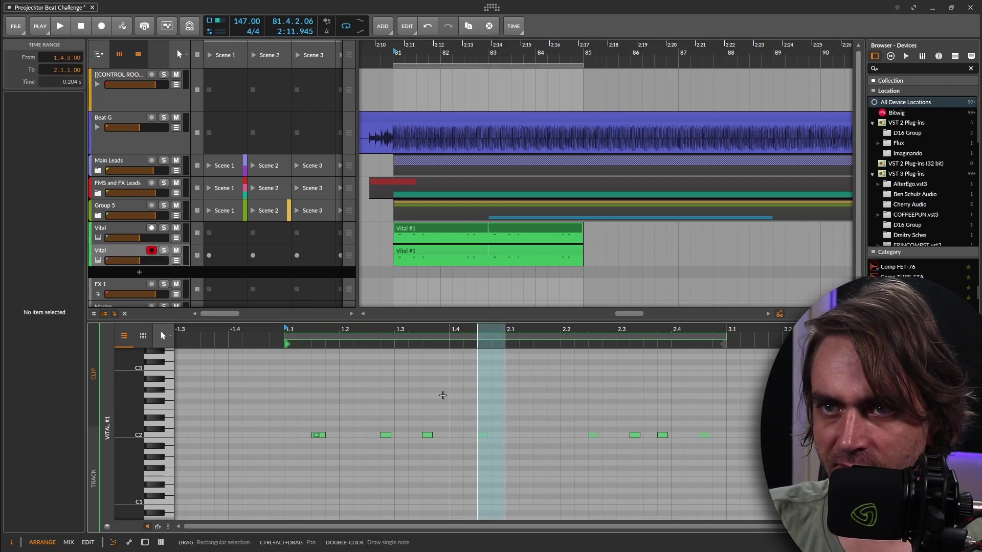
{"action": "left_click_drag", "start_coordinate": [445, 396], "coordinate": [302, 439]}
{"action": "left_click", "coordinate": [64, 321]}
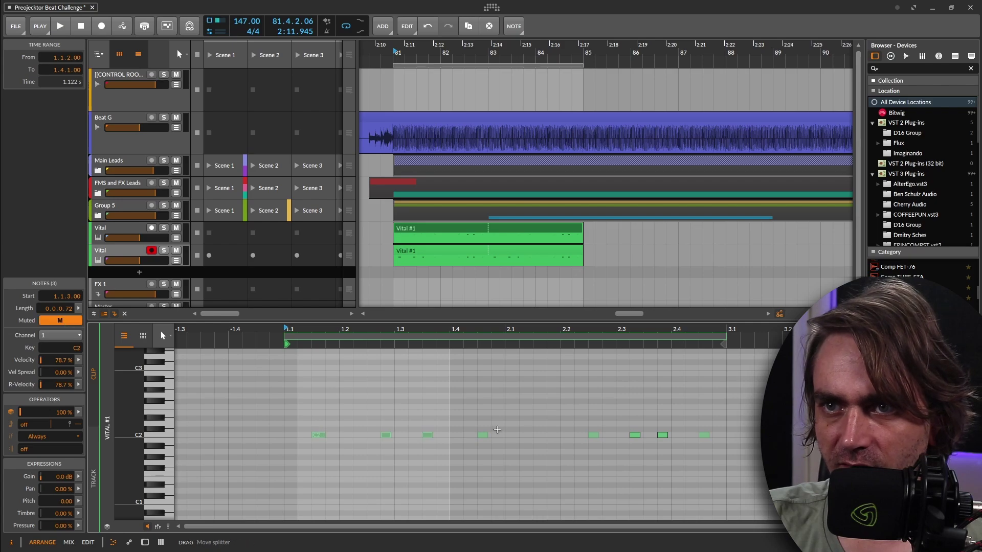
Unmute the upper clip's notes at 1.4.3, 2.2.3 and 2.4.3, and mute those at 2.3.2 and 2.3.4.
{"action": "left_click_drag", "start_coordinate": [466, 418], "coordinate": [614, 460]}
{"action": "left_click", "coordinate": [60, 320]}
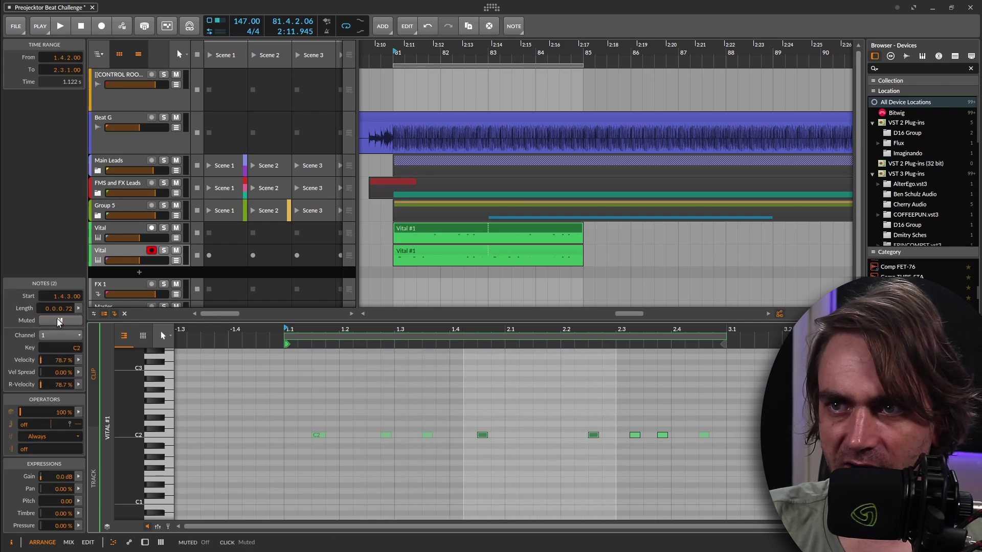
{"action": "left_click_drag", "start_coordinate": [682, 417], "coordinate": [639, 446]}
{"action": "left_click_drag", "start_coordinate": [639, 446], "coordinate": [639, 446]}
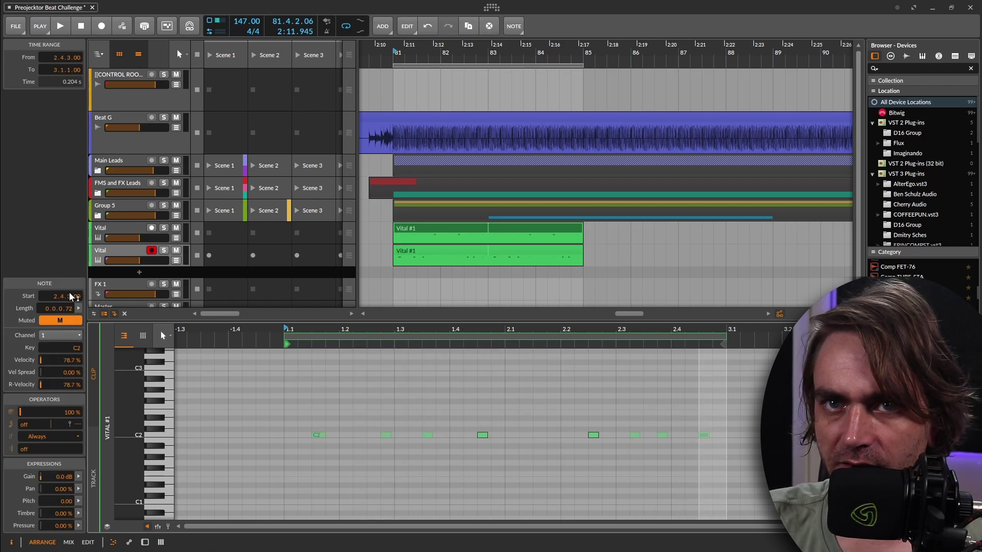
{"action": "left_click", "coordinate": [51, 322]}
Try unmuting all notes in the upper clip, and undo that change.
{"action": "left_click", "coordinate": [784, 440]}
{"action": "key", "text": "ctrl+a"}
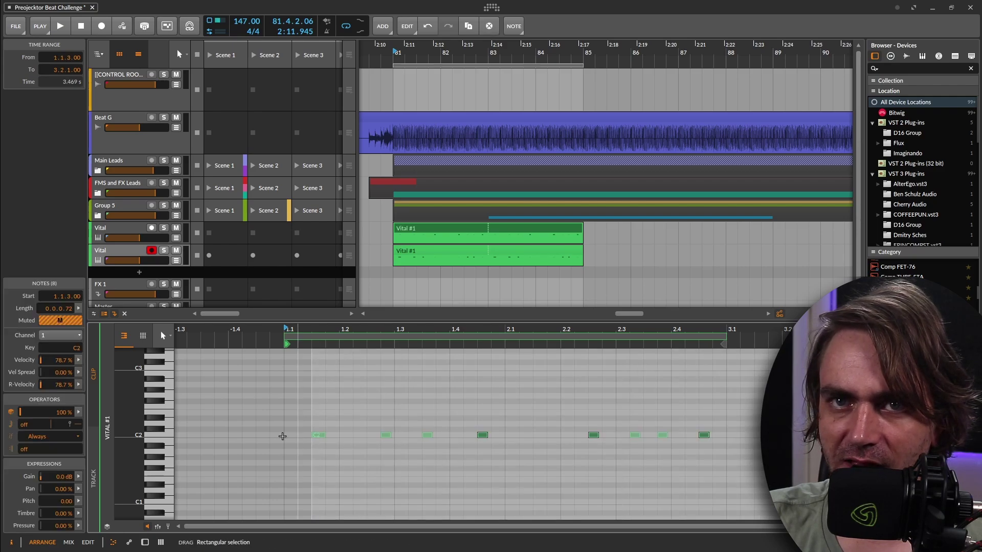
{"action": "left_click", "coordinate": [57, 321]}
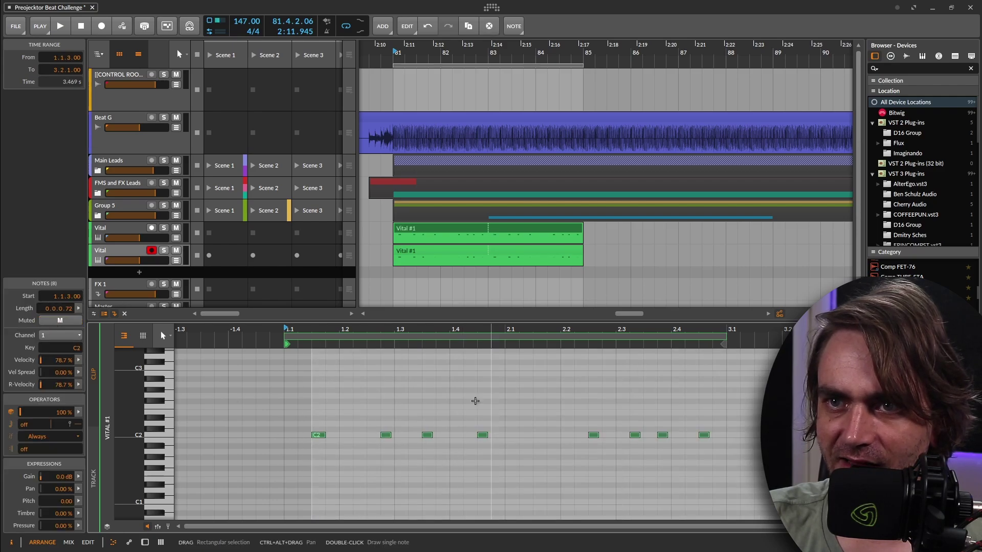
{"action": "left_click", "coordinate": [464, 430]}
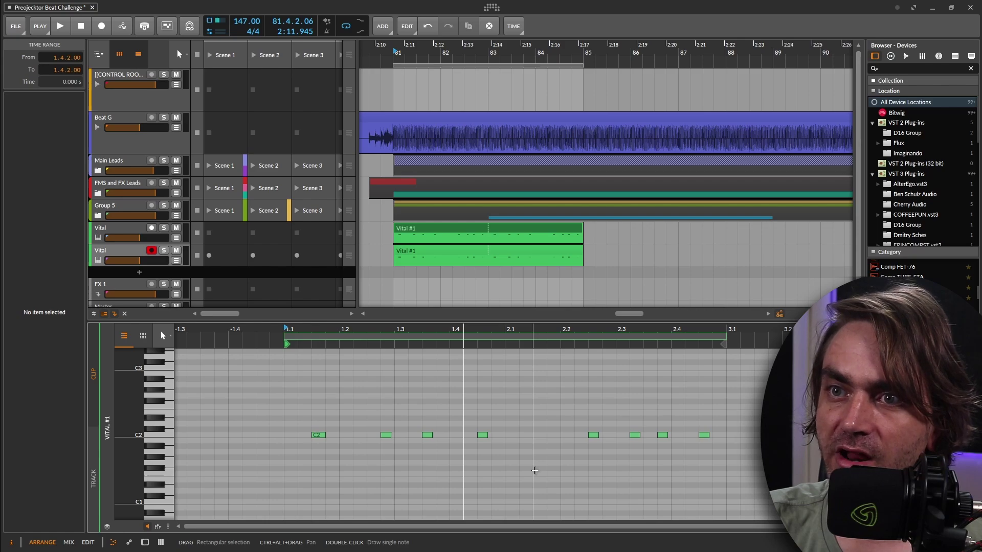
{"action": "key", "text": "ctrl+z"}
{"action": "left_click", "coordinate": [529, 434]}
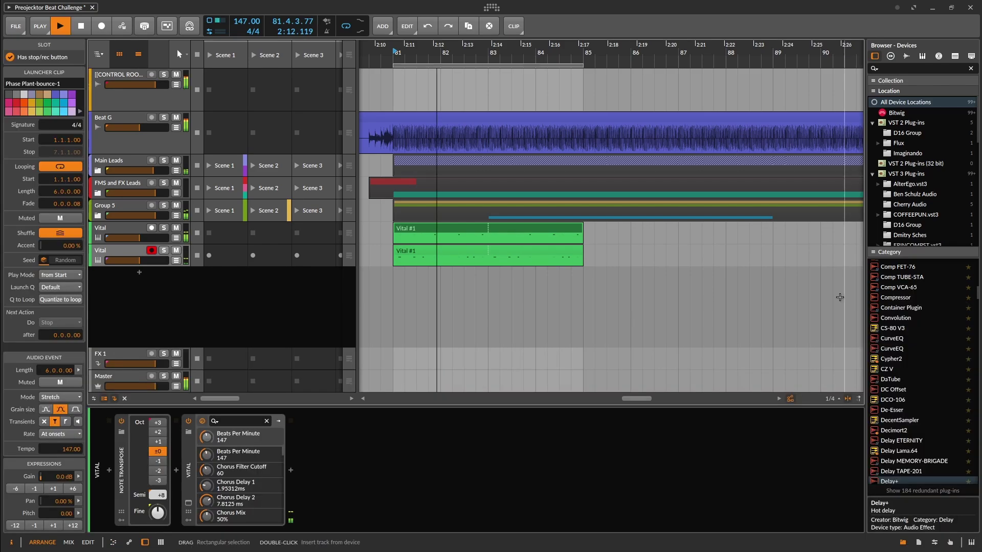
Delete the five muted notes from the upper Vital clip.
{"action": "double_click", "coordinate": [417, 228]}
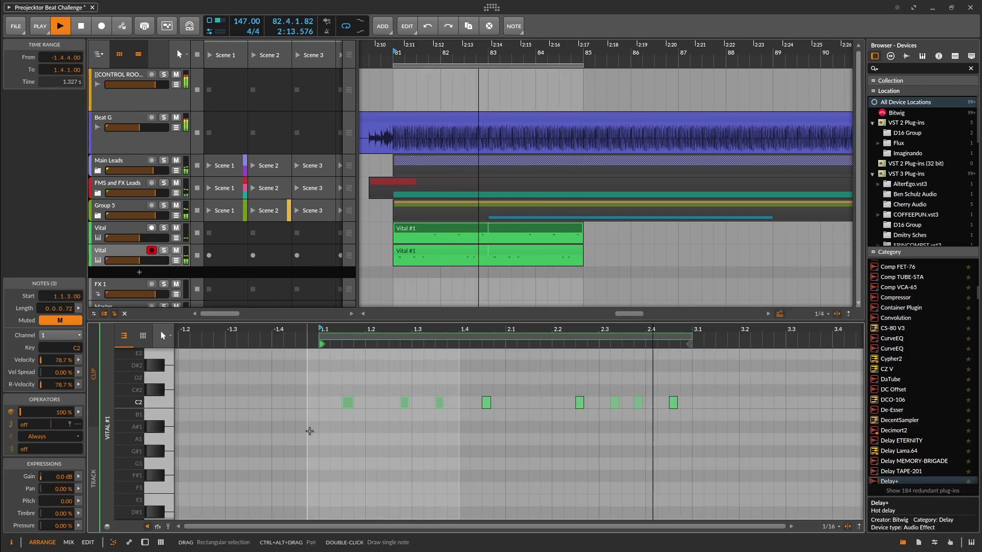
{"action": "key", "text": "Delete"}
{"action": "left_click_drag", "start_coordinate": [655, 379], "coordinate": [599, 431]}
{"action": "key", "text": "Delete"}
Lengthen the three remaining C2 notes in the upper Vital clip together.
{"action": "left_click_drag", "start_coordinate": [723, 377], "coordinate": [438, 434]}
{"action": "left_click_drag", "start_coordinate": [490, 403], "coordinate": [505, 402]}
{"action": "left_click", "coordinate": [636, 440]}
Transpose the upper Vital track down one octave and open its synth window.
{"action": "left_click", "coordinate": [144, 543]}
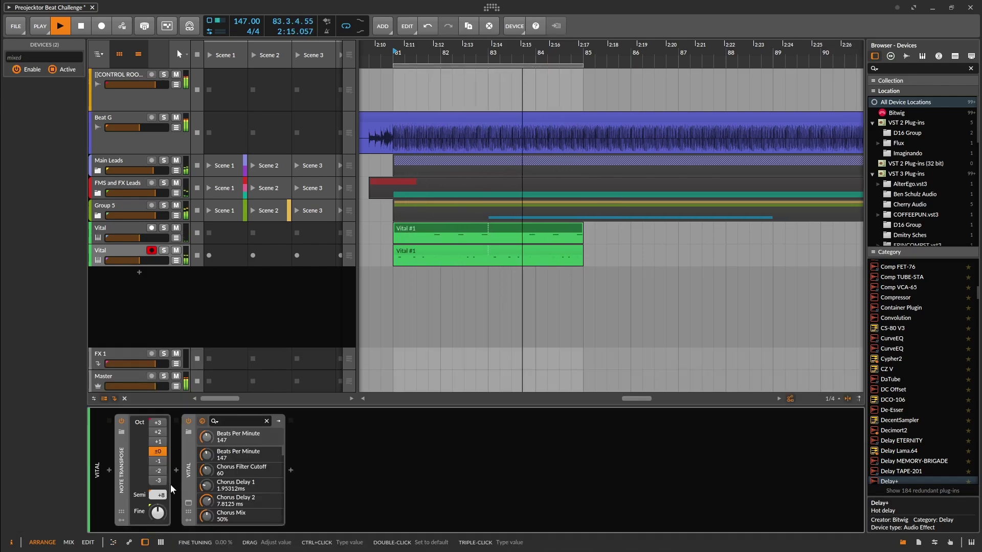
{"action": "left_click", "coordinate": [116, 229]}
{"action": "left_click", "coordinate": [188, 503]}
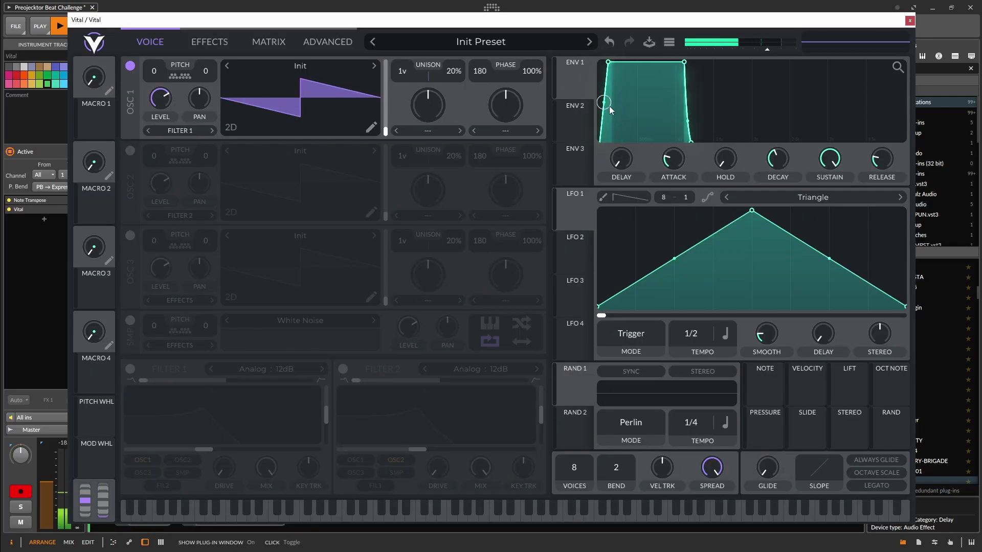
Lengthen envelope 1's attack, lower its sustain, set its release to about 0.09 seconds, and reduce the OSC 1 level to about 0.507.
{"action": "left_click_drag", "start_coordinate": [675, 155], "coordinate": [675, 158]}
{"action": "left_click_drag", "start_coordinate": [885, 171], "coordinate": [830, 200]}
{"action": "left_click_drag", "start_coordinate": [168, 106], "coordinate": [169, 105]}
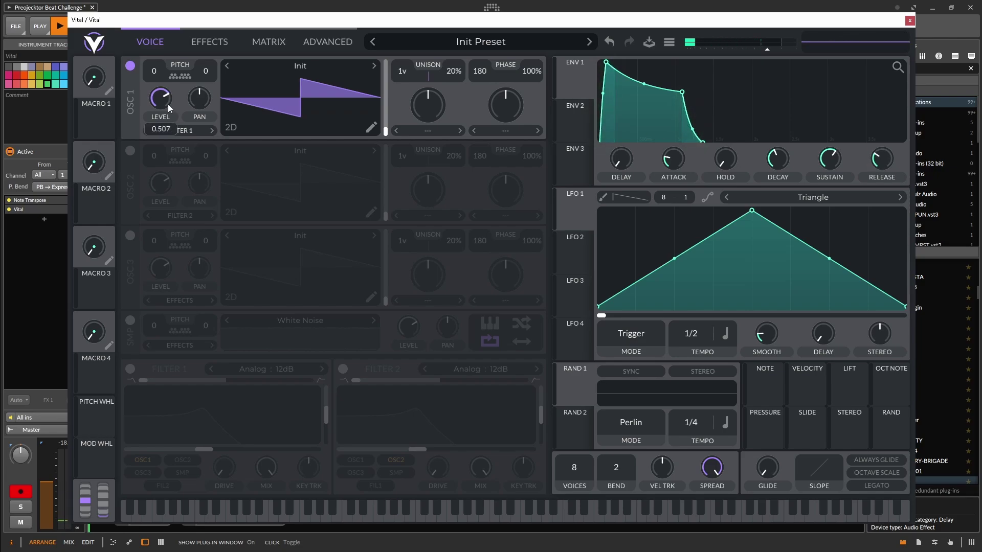
{"action": "left_click", "coordinate": [910, 20]}
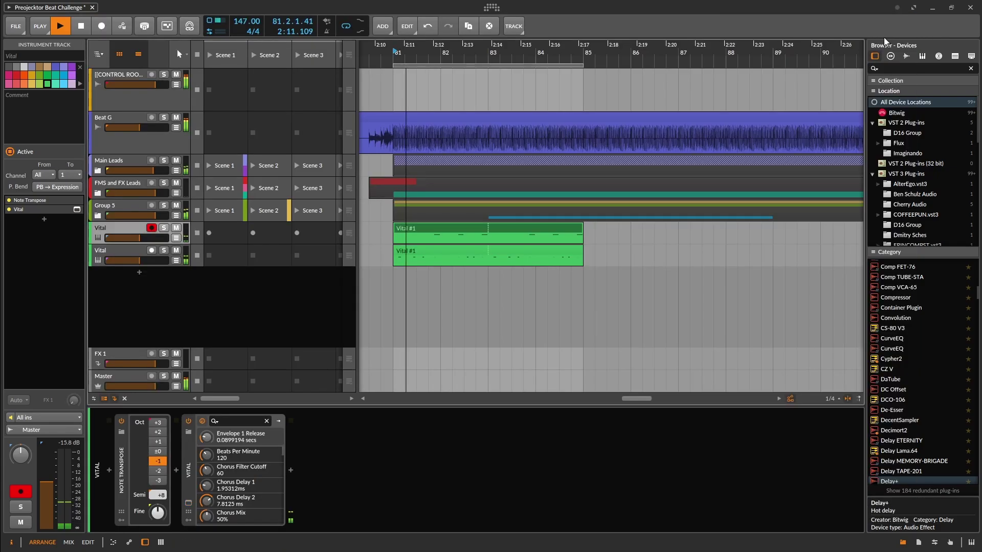
Check the lower Vital track's devices and return to the upper Vital track.
{"action": "left_click", "coordinate": [122, 248]}
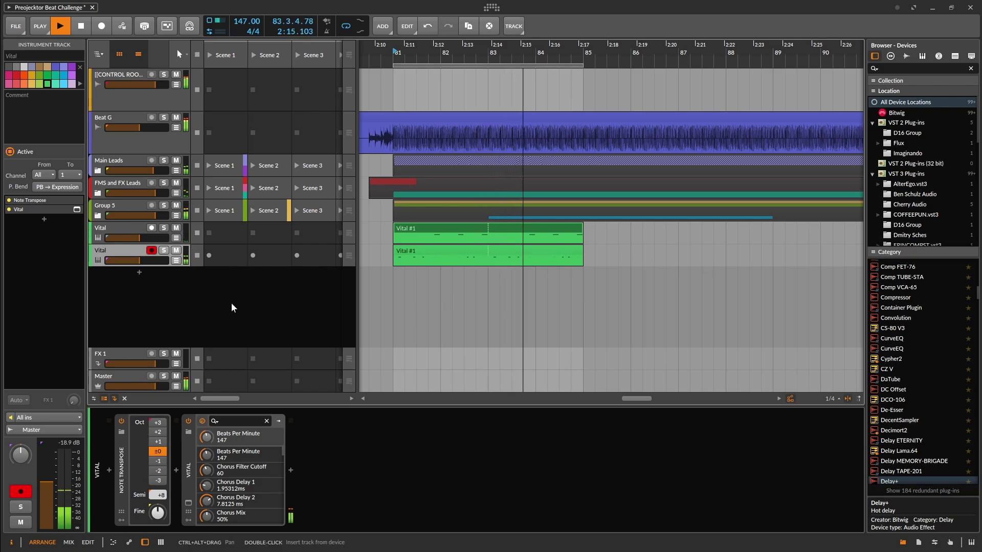
{"action": "left_click", "coordinate": [118, 228]}
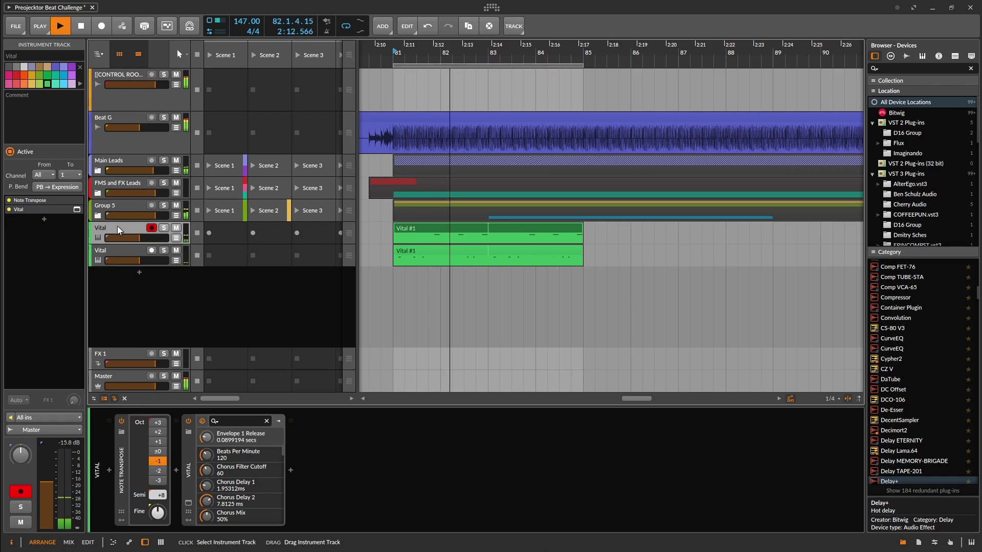
Check the end of the upper Vital clip, then expand its two-bar loop into one four-bar clip.
{"action": "key", "text": "space"}
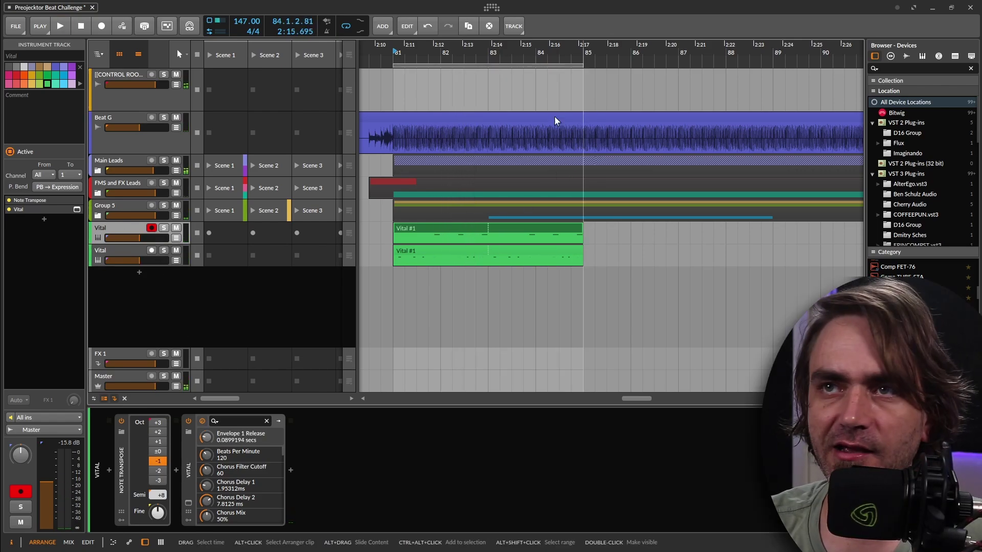
{"action": "double_click", "coordinate": [478, 225]}
{"action": "scroll", "coordinate": [577, 431], "scroll_direction": "right", "scroll_amount": 4}
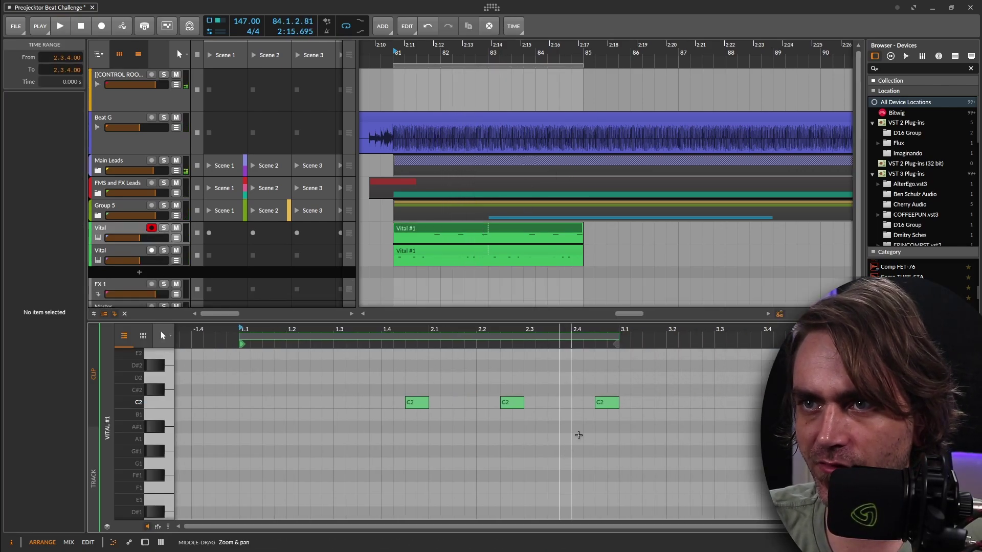
{"action": "left_click", "coordinate": [572, 61]}
{"action": "key", "text": "space"}
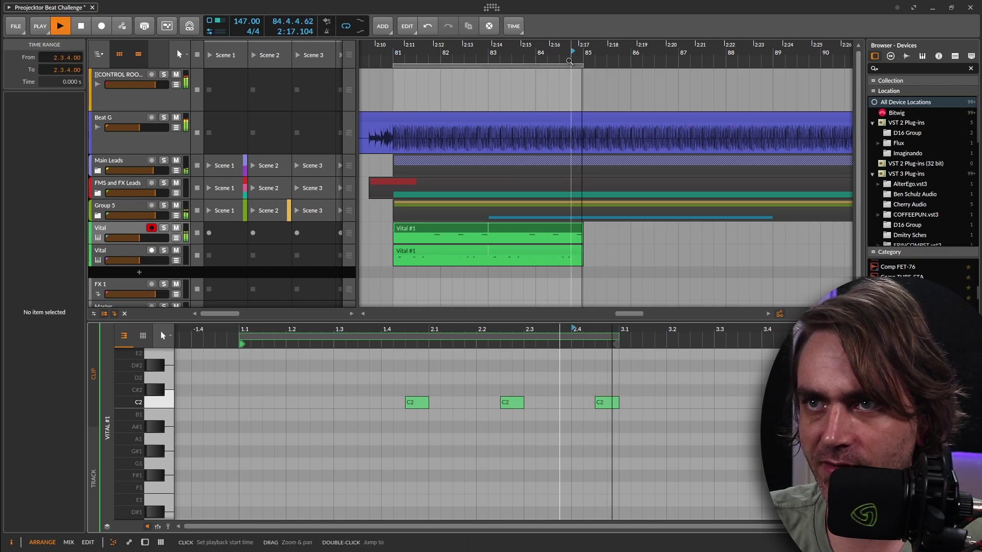
{"action": "key", "text": "space"}
{"action": "right_click", "coordinate": [481, 230]}
{"action": "left_click", "coordinate": [519, 303]}
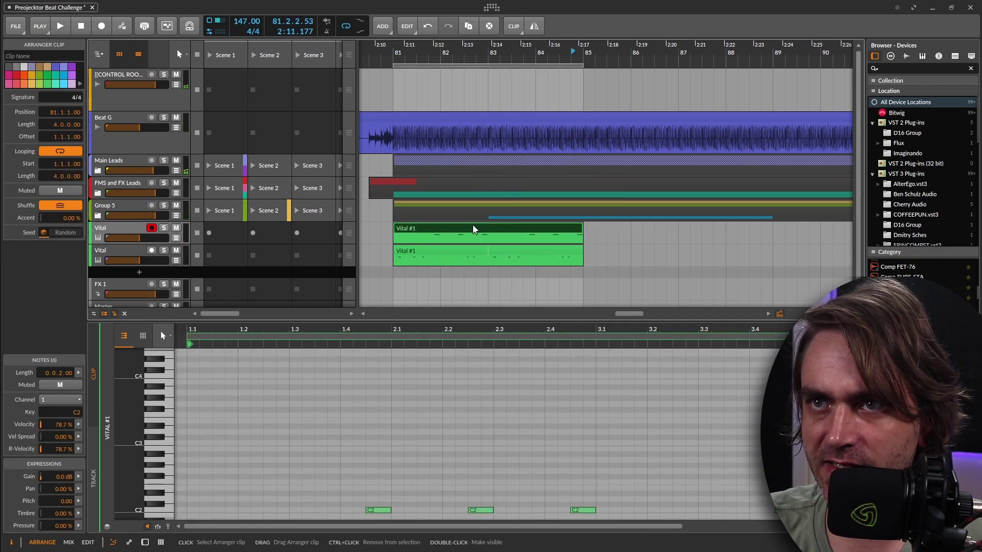
Mute the C2 note starting at 2.4.3 in the upper Vital clip and play the arrangement loop.
{"action": "double_click", "coordinate": [473, 228]}
{"action": "scroll", "coordinate": [568, 458], "scroll_direction": "down", "scroll_amount": 2}
{"action": "left_click_drag", "start_coordinate": [572, 492], "coordinate": [588, 516]}
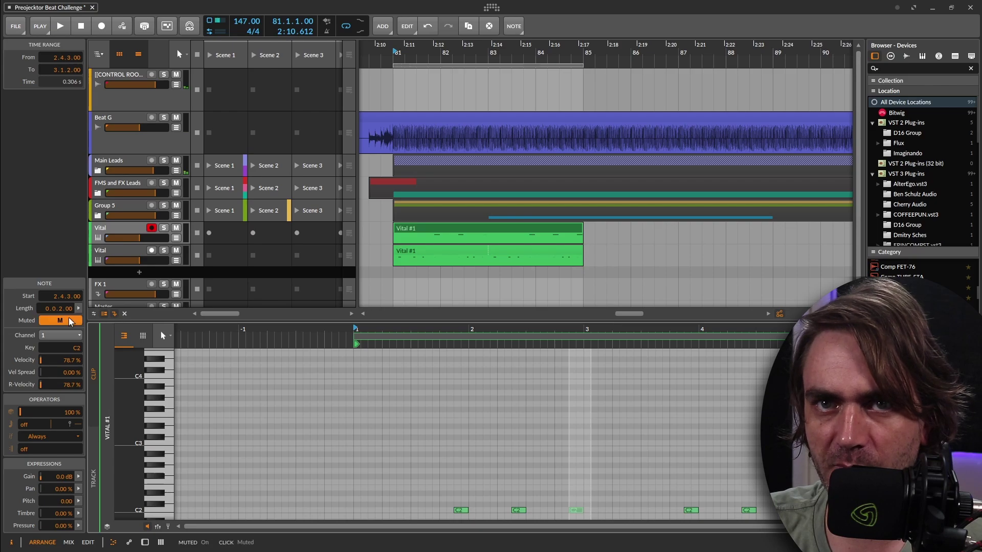
{"action": "left_click", "coordinate": [508, 274]}
{"action": "left_click", "coordinate": [472, 231]}
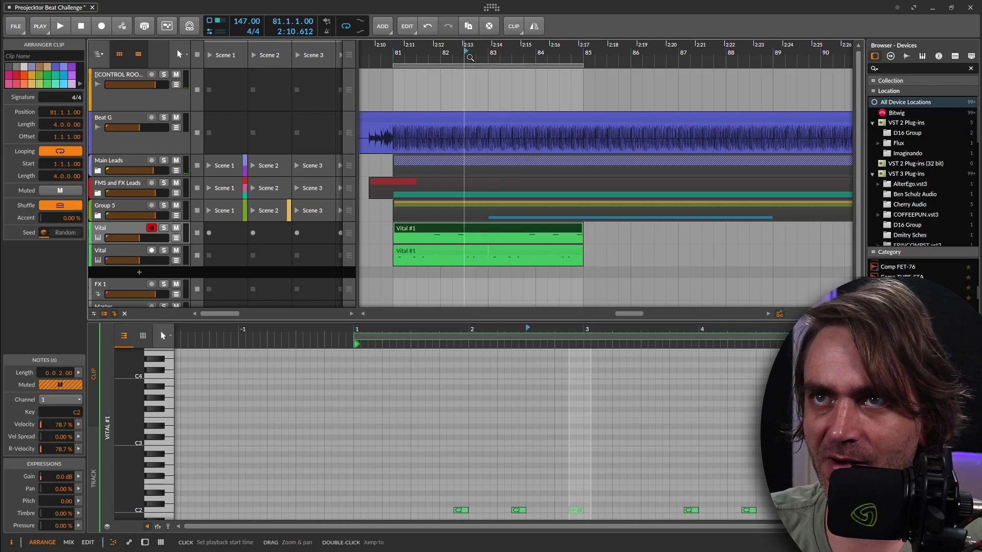
{"action": "key", "text": "space"}
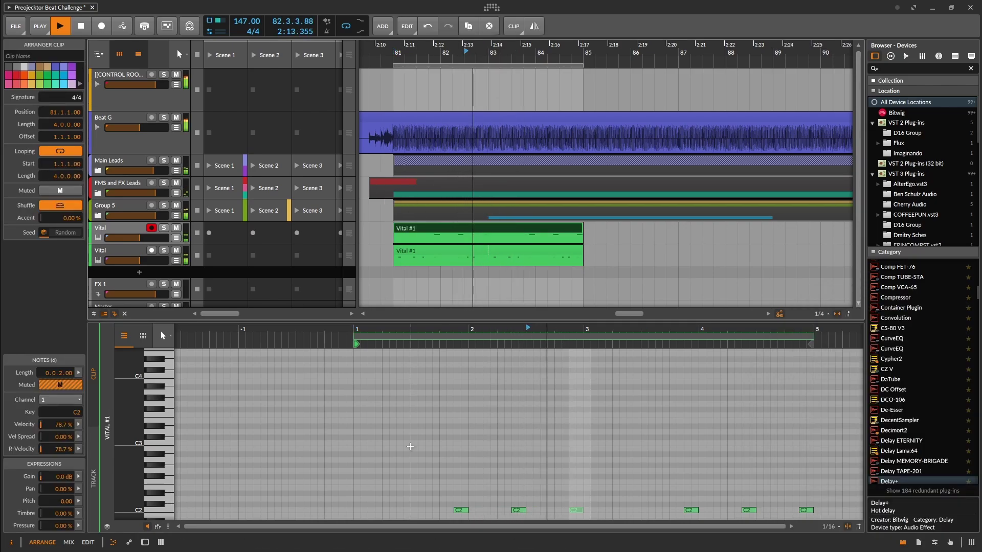
{"action": "key", "text": "d"}
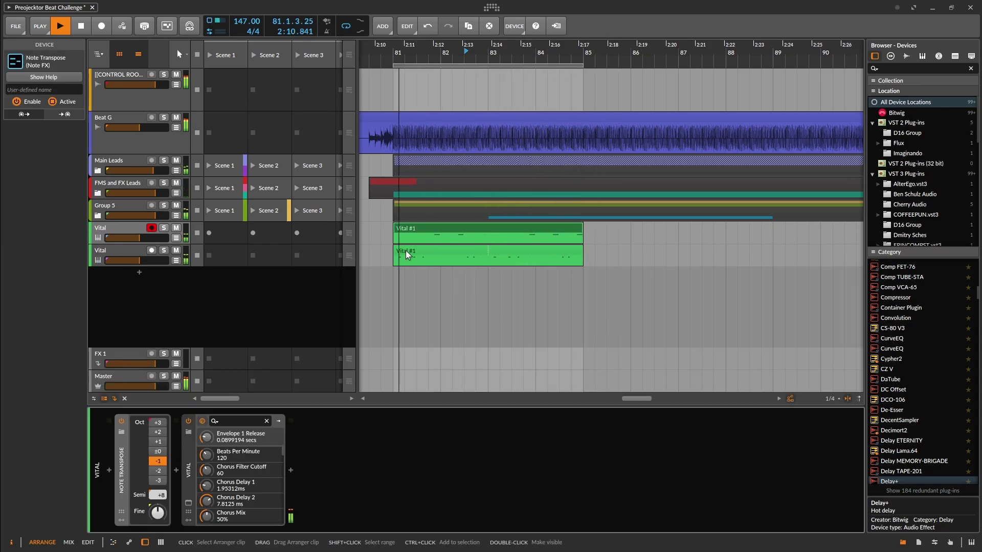
{"action": "left_click", "coordinate": [292, 298]}
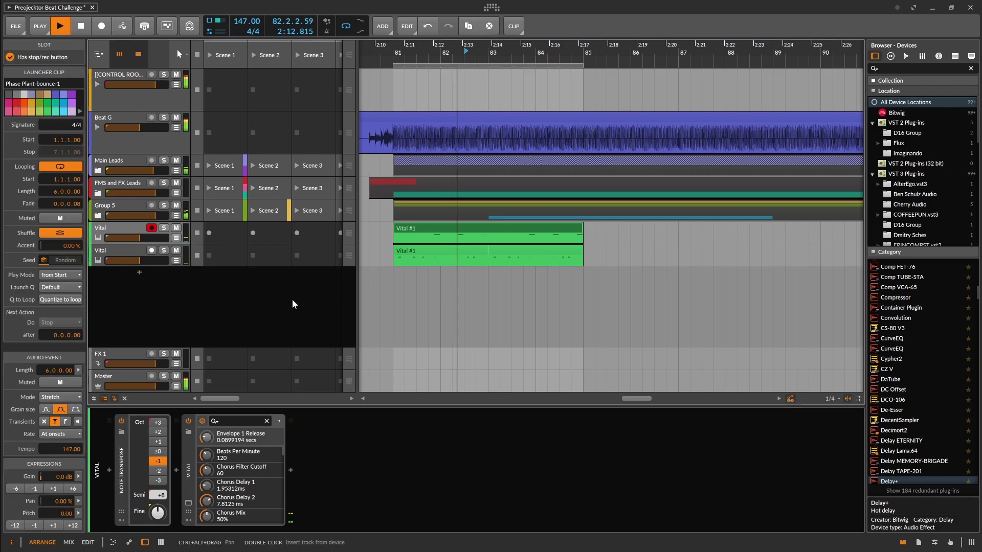
{"action": "key", "text": "space"}
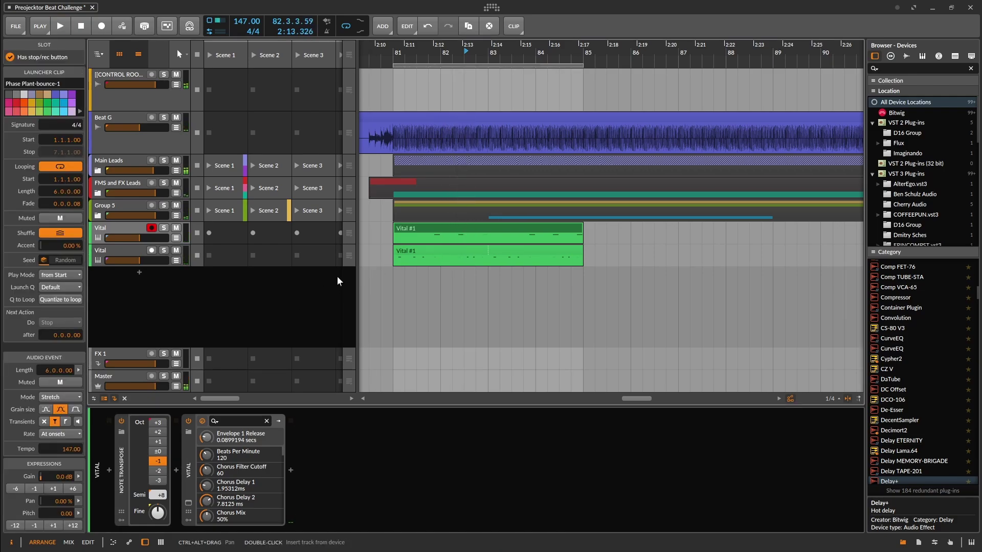
Delete the muted C2 notes between 1.4.3 and the end of the lower Vital clip.
{"action": "left_click", "coordinate": [415, 250]}
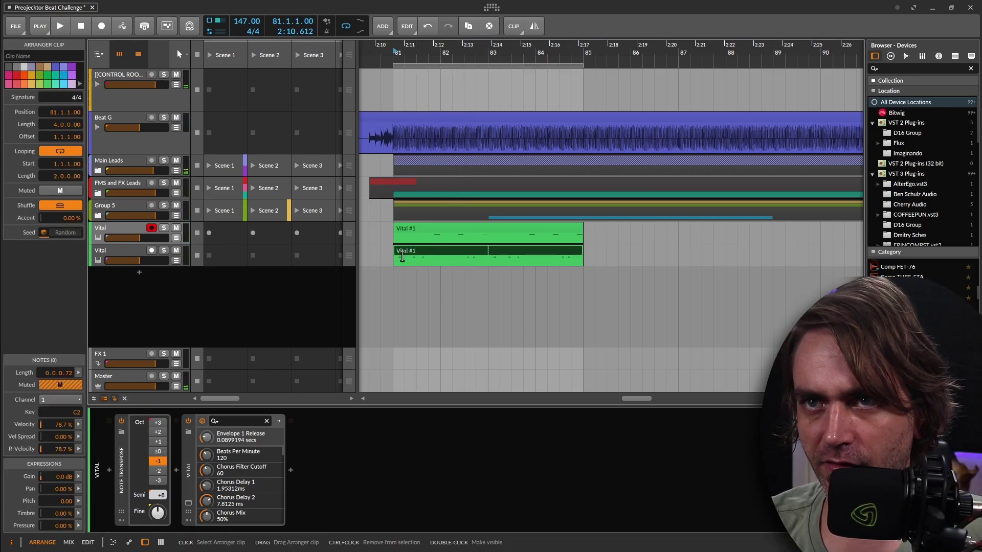
{"action": "right_click", "coordinate": [126, 252]}
{"action": "double_click", "coordinate": [436, 252]}
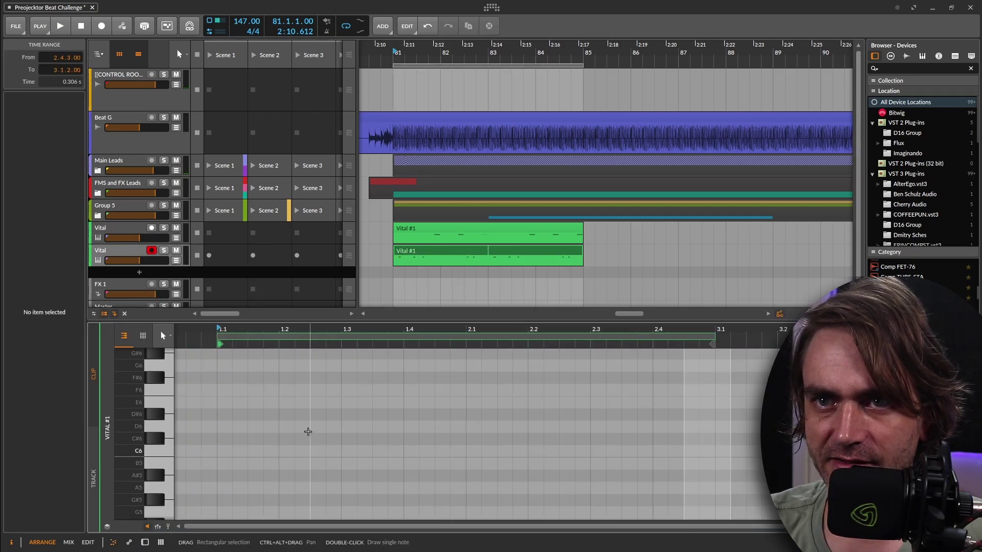
{"action": "scroll", "coordinate": [310, 431], "scroll_direction": "down", "scroll_amount": 4}
{"action": "scroll", "coordinate": [330, 423], "scroll_direction": "up", "scroll_amount": 7}
{"action": "scroll", "coordinate": [322, 403], "scroll_direction": "down", "scroll_amount": 5}
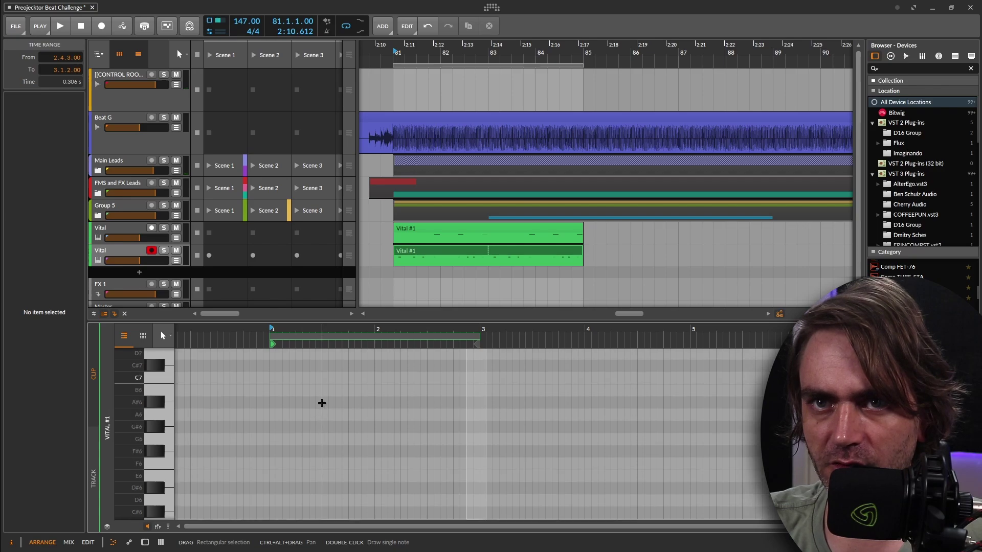
{"action": "scroll", "coordinate": [329, 395], "scroll_direction": "down", "scroll_amount": 10}
{"action": "left_click_drag", "start_coordinate": [361, 389], "coordinate": [424, 448]}
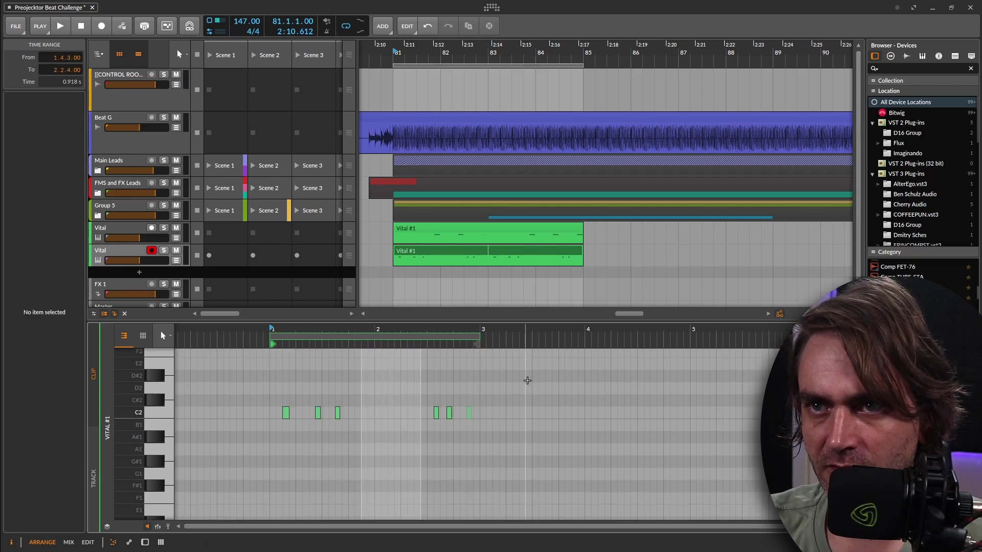
{"action": "left_click_drag", "start_coordinate": [527, 380], "coordinate": [455, 434]}
{"action": "key", "text": "Delete"}
{"action": "left_click_drag", "start_coordinate": [278, 402], "coordinate": [289, 402]}
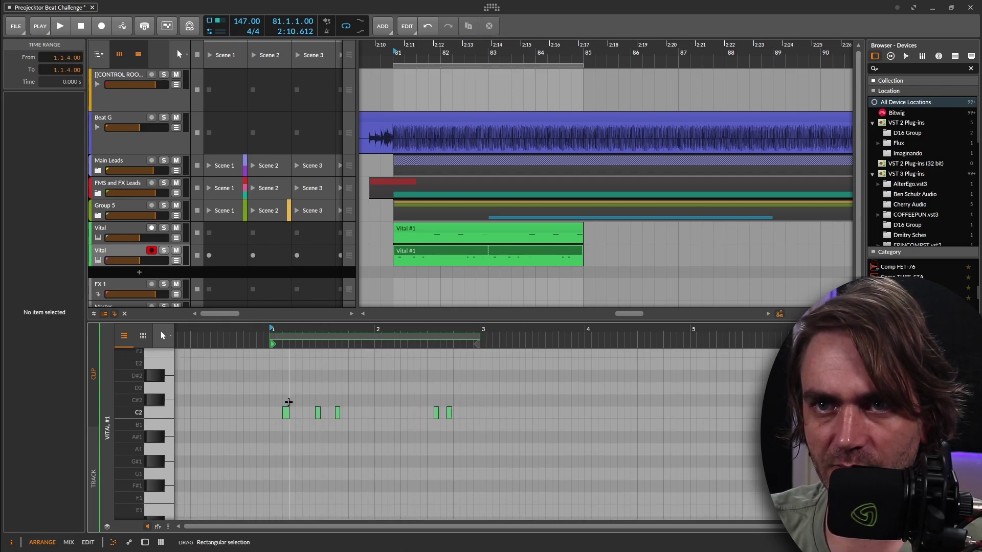
Duplicate the lower Vital track with its clip and open the duplicate's clip for note editing.
{"action": "right_click", "coordinate": [125, 246]}
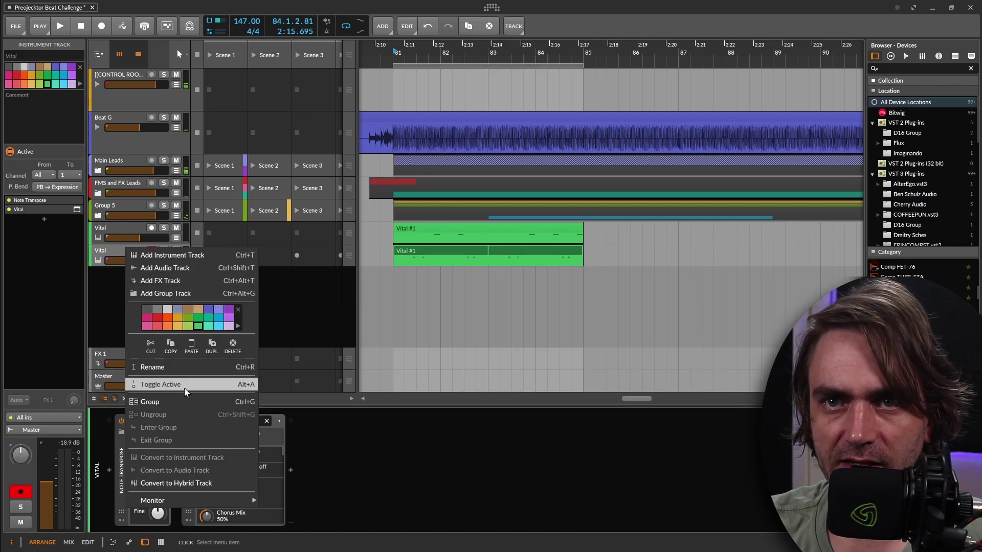
{"action": "left_click", "coordinate": [212, 348]}
{"action": "double_click", "coordinate": [432, 274]}
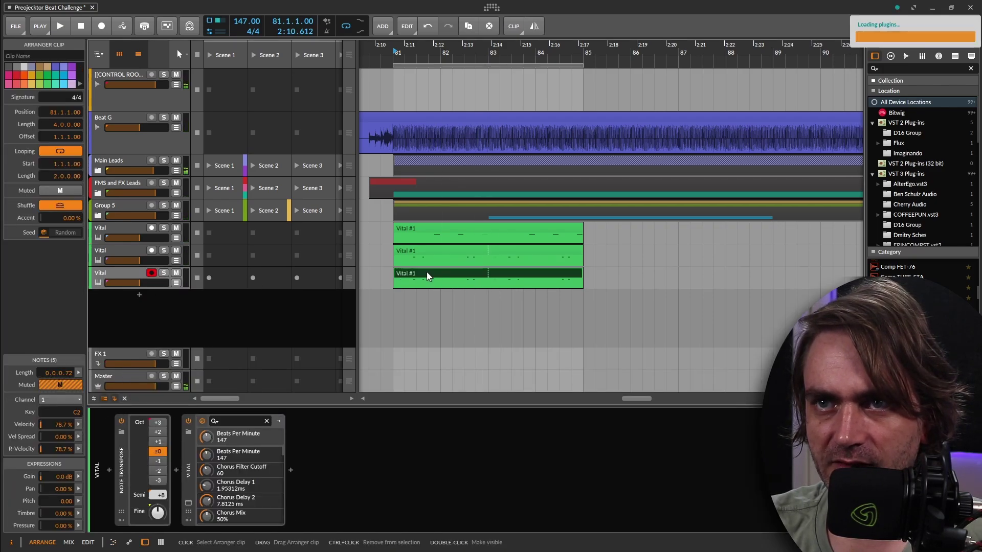
Delete every note except the first C2 from the duplicated Vital clip and unmute that remaining note.
{"action": "scroll", "coordinate": [363, 398], "scroll_direction": "down", "scroll_amount": 10}
{"action": "scroll", "coordinate": [403, 435], "scroll_direction": "up", "scroll_amount": 4}
{"action": "left_click_drag", "start_coordinate": [405, 450], "coordinate": [313, 505]}
{"action": "key", "text": "Delete"}
{"action": "key", "text": "Delete"}
{"action": "left_click_drag", "start_coordinate": [390, 451], "coordinate": [198, 505]}
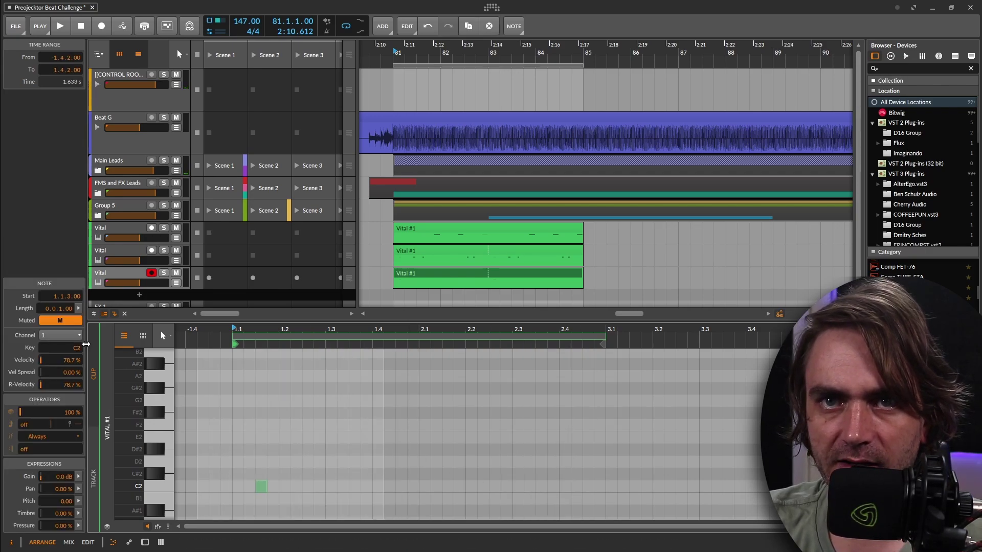
{"action": "left_click", "coordinate": [57, 321]}
{"action": "left_click", "coordinate": [55, 322]}
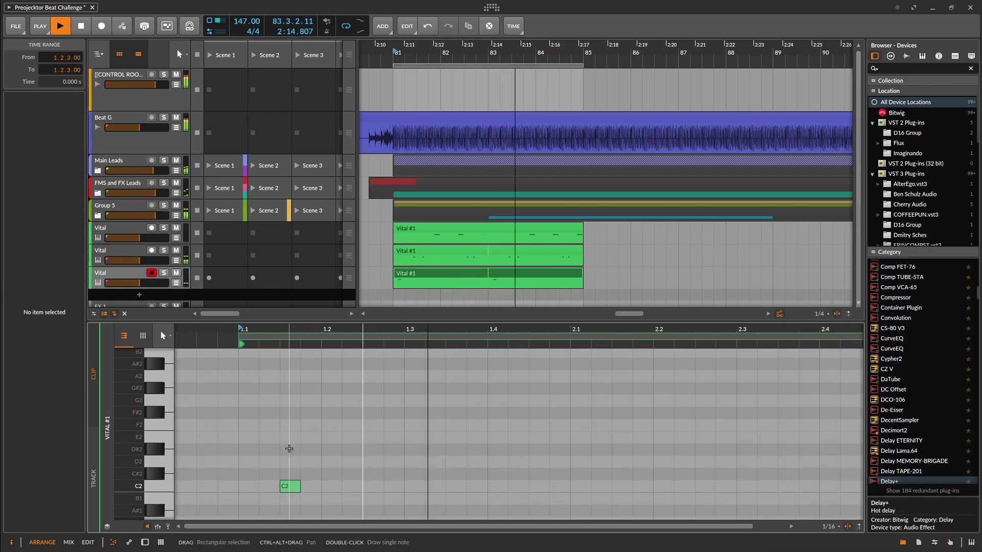
Build a chord on the remaining C2 by adding D#2 and G2 notes at 1.1.3.
{"action": "double_click", "coordinate": [290, 450]}
{"action": "left_click_drag", "start_coordinate": [294, 451], "coordinate": [299, 451]}
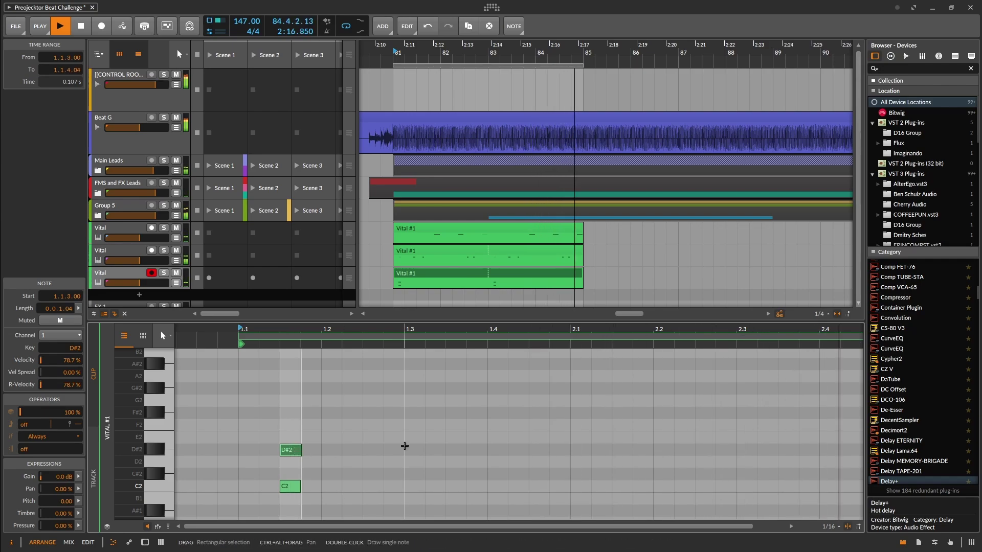
{"action": "double_click", "coordinate": [290, 401]}
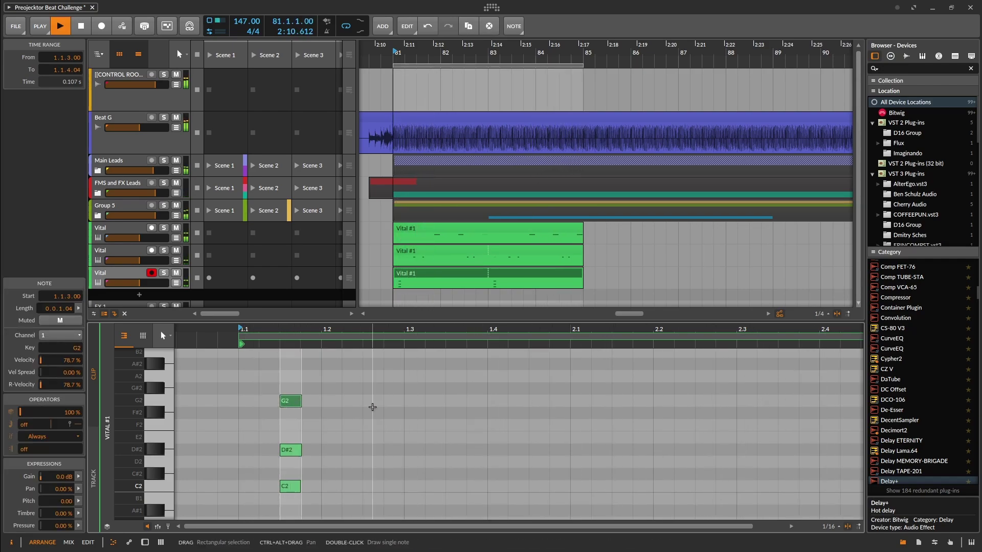
Raise the chord's D#2 note by one octave and replay the loop.
{"action": "scroll", "coordinate": [370, 397], "scroll_direction": "down", "scroll_amount": 2}
{"action": "left_click_drag", "start_coordinate": [339, 437], "coordinate": [293, 458]}
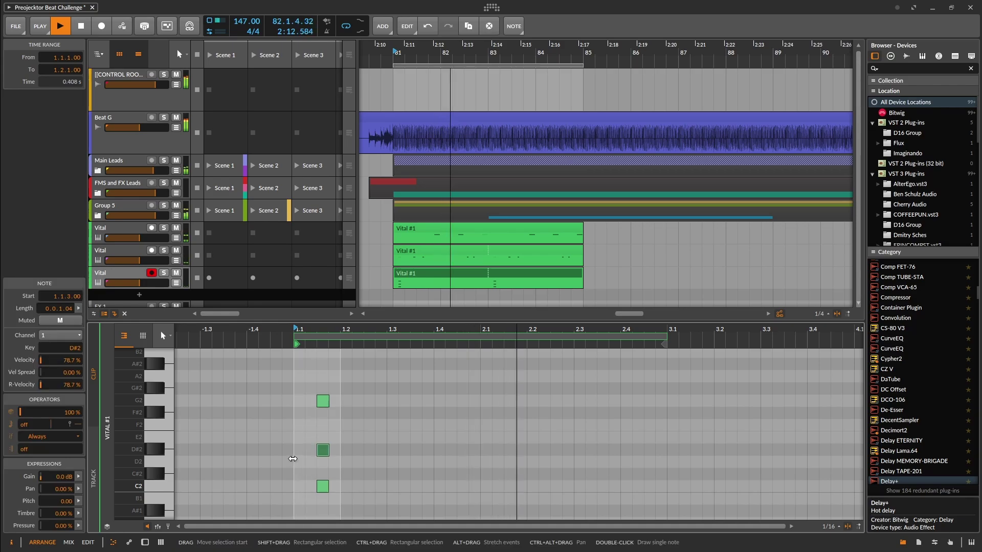
{"action": "key", "text": "shift+Up"}
{"action": "key", "text": "space"}
{"action": "key", "text": "space"}
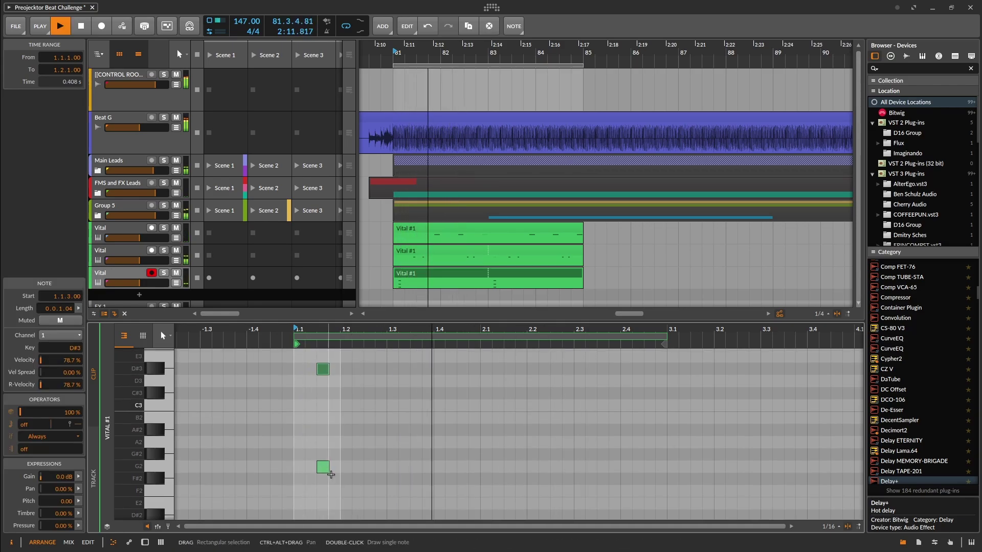
Transpose all three chord notes down one octave and lengthen them to about 0.0.1.91.
{"action": "key", "text": "ctrl+a"}
{"action": "key", "text": "shift+Down"}
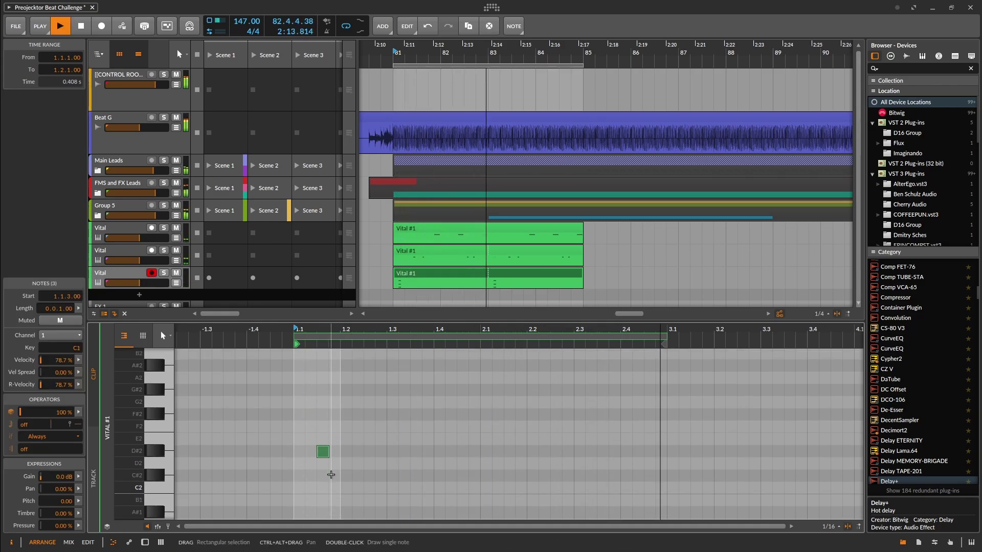
{"action": "key", "text": "space"}
{"action": "key", "text": "space"}
{"action": "scroll", "coordinate": [333, 475], "scroll_direction": "down", "scroll_amount": 3}
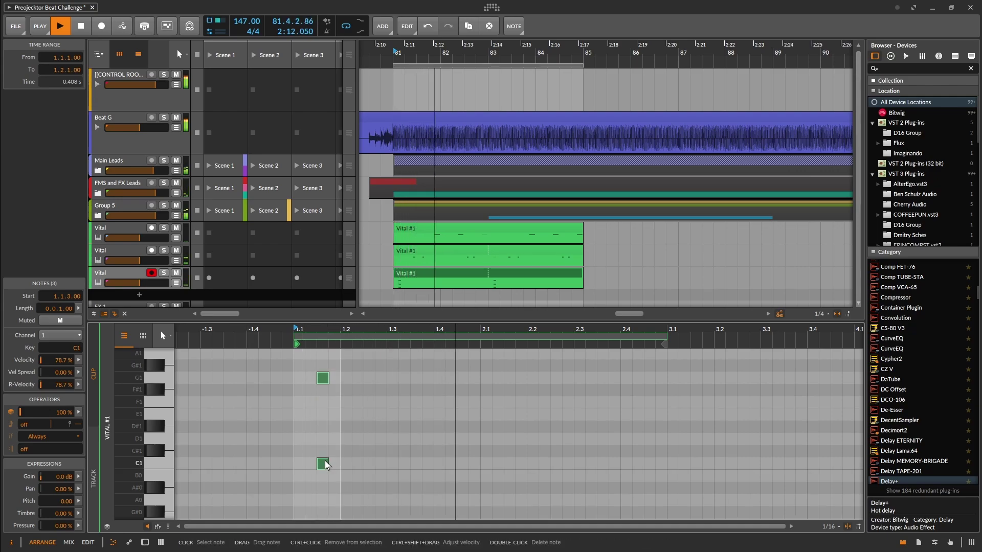
{"action": "left_click_drag", "start_coordinate": [328, 465], "coordinate": [339, 464]}
{"action": "scroll", "coordinate": [369, 463], "scroll_direction": "up", "scroll_amount": 3}
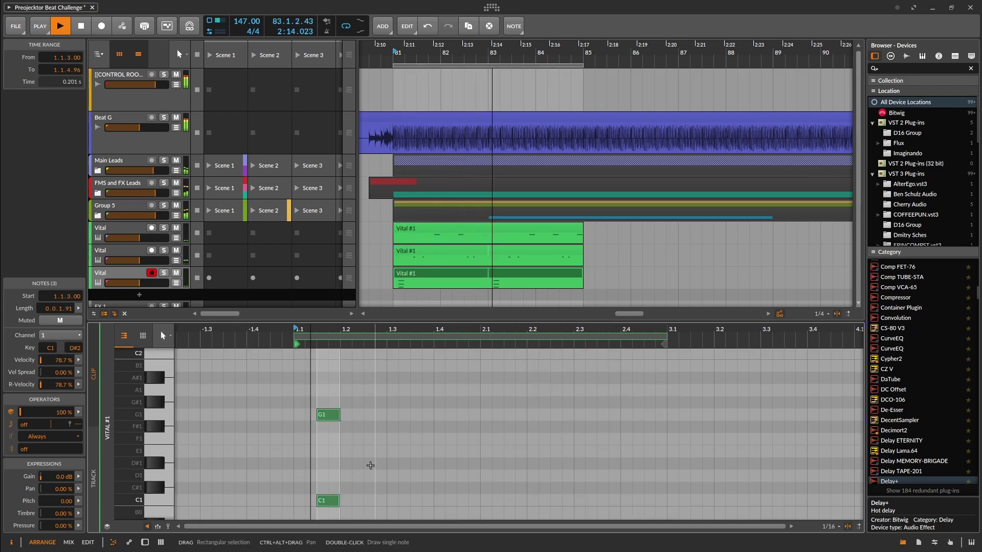
Enlarge the note editor and raise the chord's C1 note by one octave.
{"action": "left_click_drag", "start_coordinate": [430, 321], "coordinate": [428, 276]}
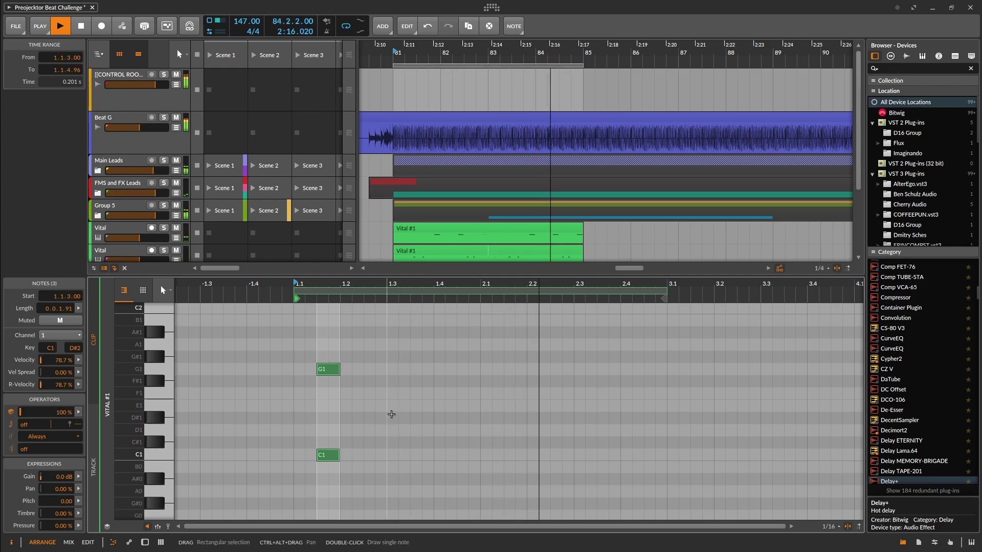
{"action": "left_click_drag", "start_coordinate": [375, 440], "coordinate": [308, 465]}
{"action": "key", "text": "shift+Up"}
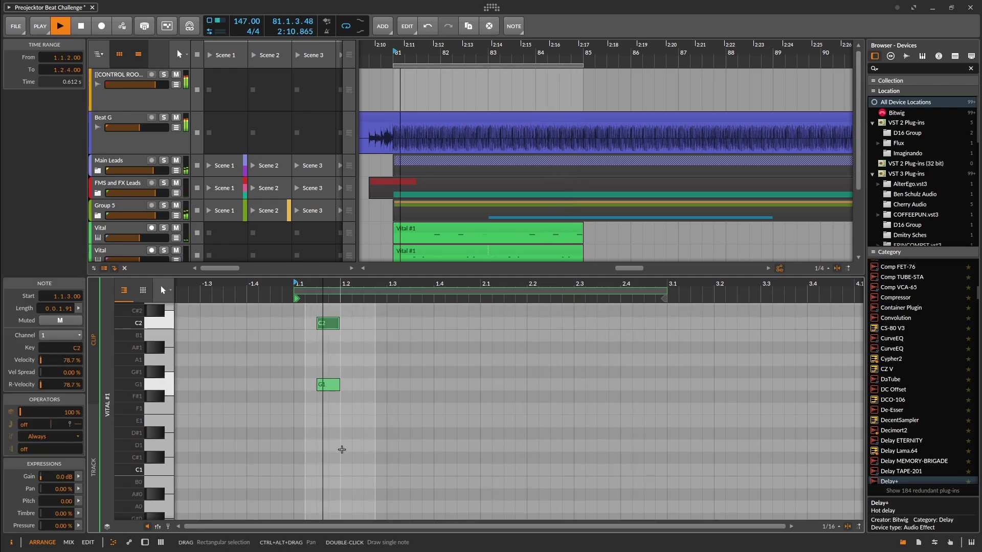
{"action": "scroll", "coordinate": [342, 450], "scroll_direction": "up", "scroll_amount": 6}
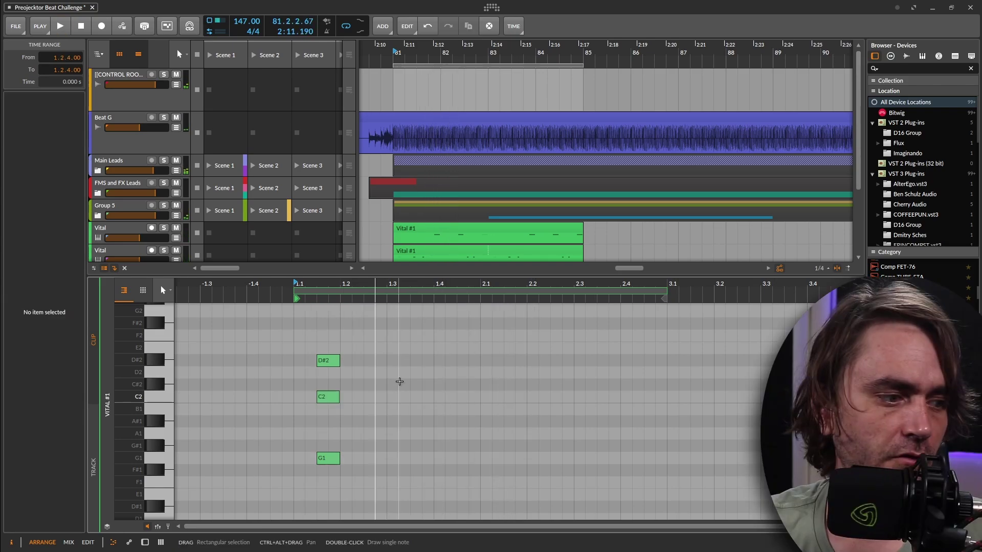
{"action": "key", "text": "space"}
{"action": "left_click_drag", "start_coordinate": [363, 386], "coordinate": [311, 401]}
{"action": "mouse_move", "coordinate": [368, 333]}
{"action": "left_mouse_down"}
{"action": "mouse_move", "coordinate": [342, 424]}
{"action": "mouse_move", "coordinate": [326, 444]}
{"action": "left_mouse_up"}
{"action": "left_click_drag", "start_coordinate": [347, 450], "coordinate": [312, 478]}
{"action": "left_click", "coordinate": [363, 458]}
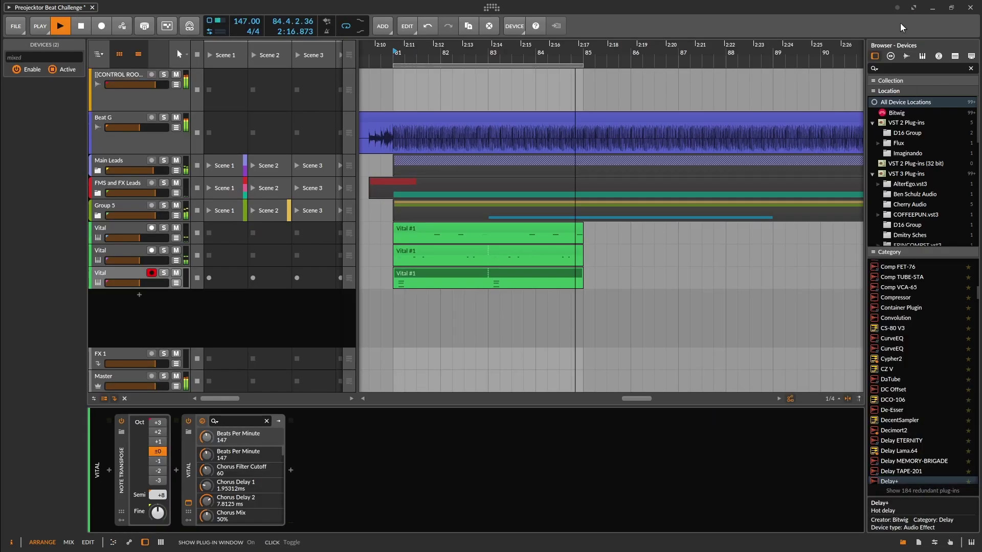
Select the middle Vital track and open its clip for note editing.
{"action": "key", "text": "space"}
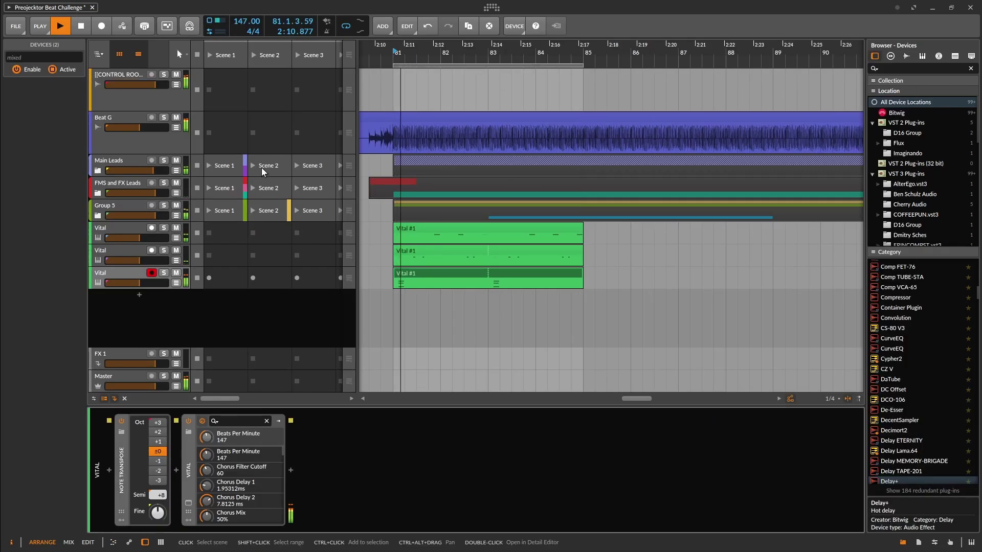
{"action": "left_click", "coordinate": [122, 251]}
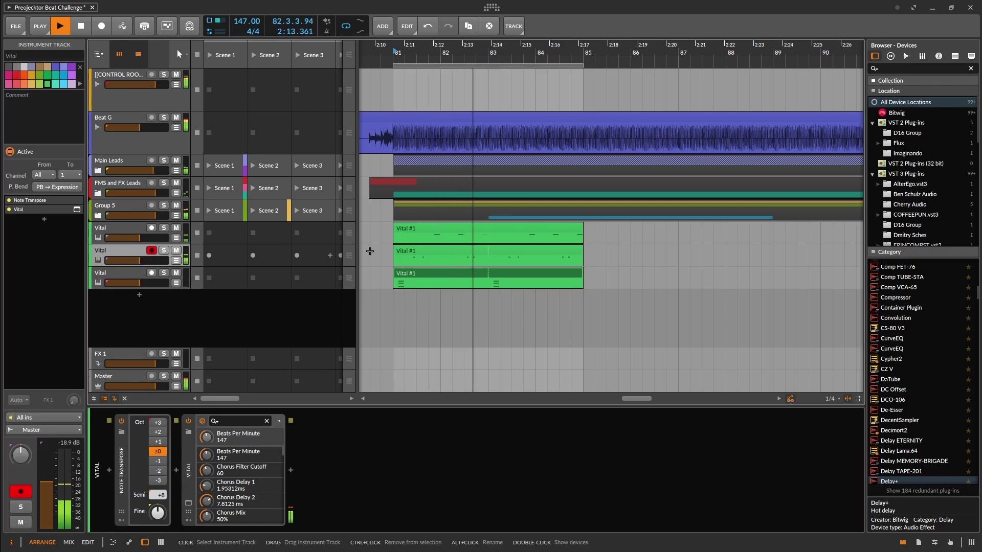
{"action": "key", "text": "space"}
{"action": "double_click", "coordinate": [428, 249]}
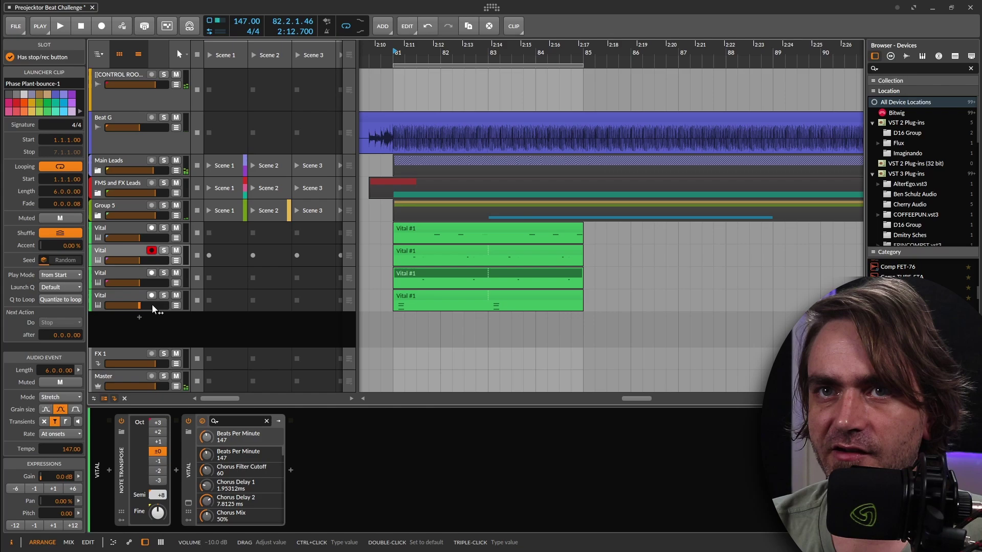
Solo the bottom Vital track holding the chord and play back the loop region.
{"action": "left_click", "coordinate": [164, 296]}
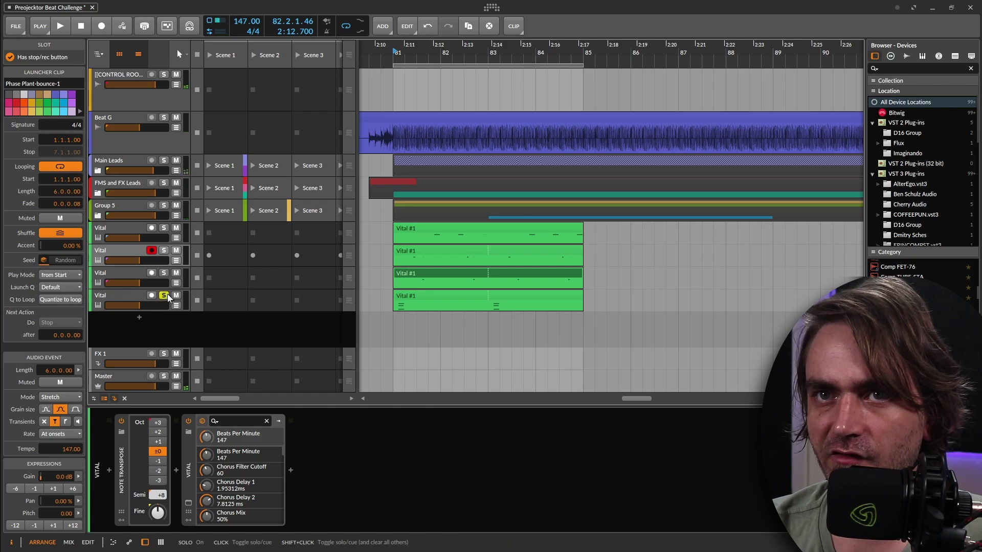
{"action": "key", "text": "space"}
{"action": "key", "text": "space"}
{"action": "left_click_drag", "start_coordinate": [583, 65], "coordinate": [413, 83]}
{"action": "key", "text": "space"}
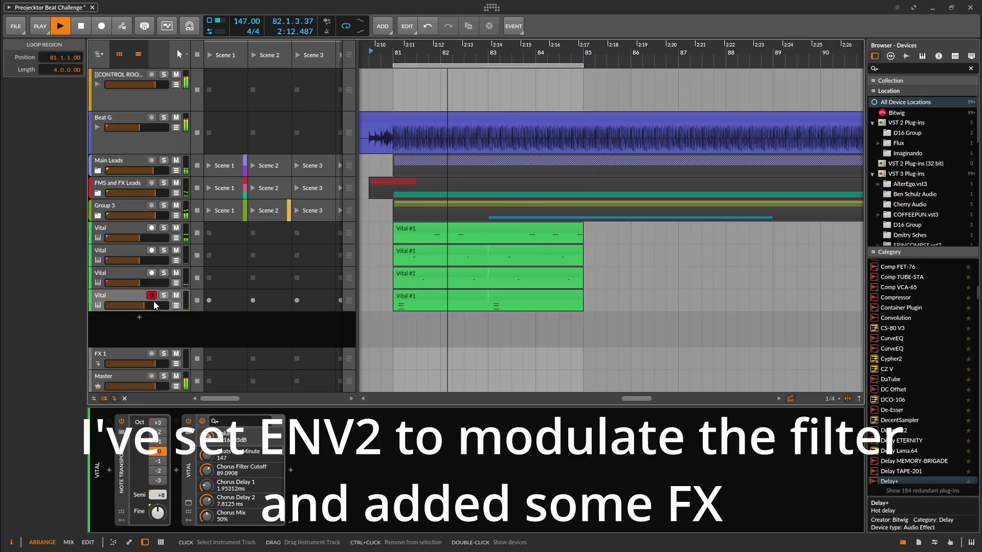
Open Vital on the bottom Vital track and set oscillator 1 to 8 unison voices with 6% detune.
{"action": "left_click", "coordinate": [189, 504]}
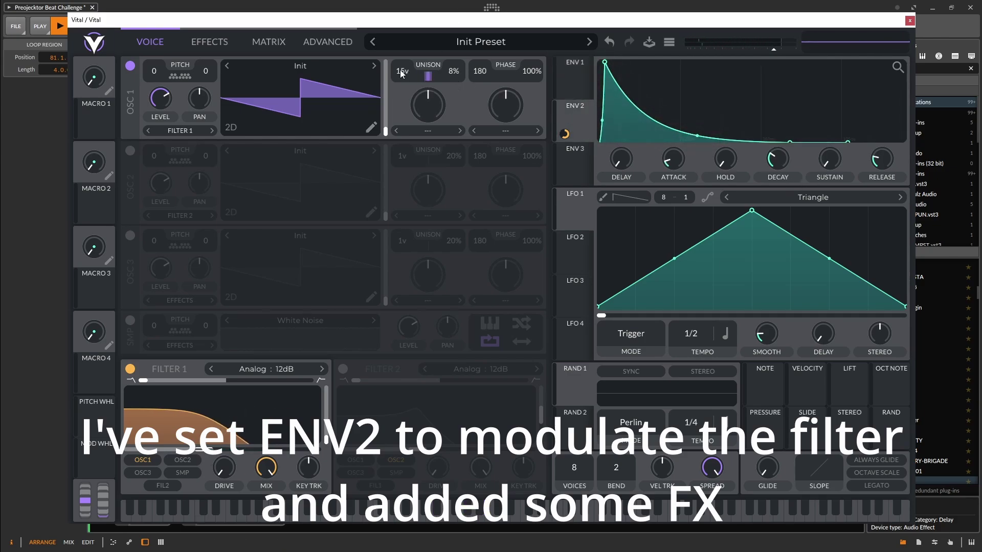
{"action": "double_click", "coordinate": [156, 72]}
{"action": "scroll", "coordinate": [403, 72], "scroll_direction": "down", "scroll_amount": 3}
{"action": "scroll", "coordinate": [457, 80], "scroll_direction": "up", "scroll_amount": 2}
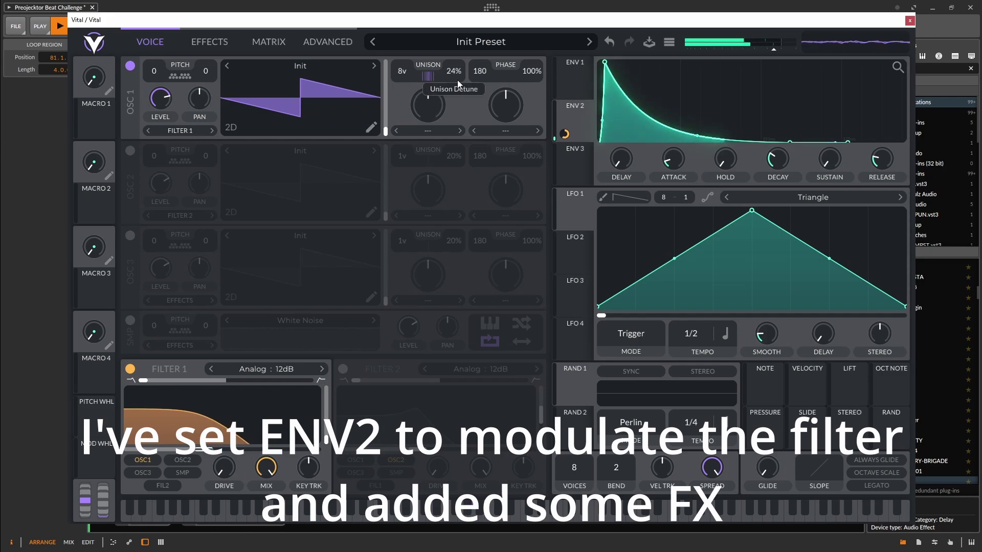
{"action": "scroll", "coordinate": [452, 78], "scroll_direction": "down", "scroll_amount": 3}
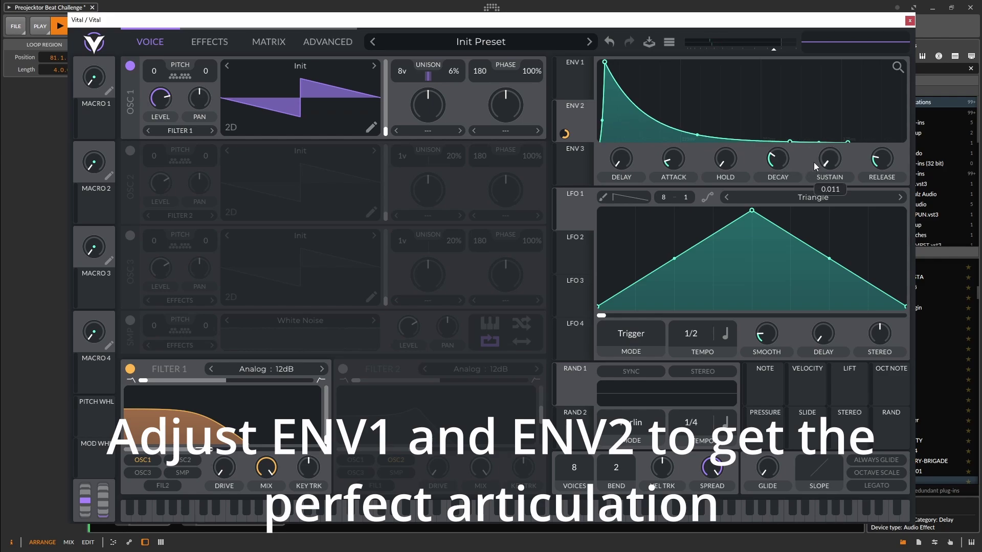
Raise the sustain of ENV 2 and set the release of ENV 1 to about 0.471 secs.
{"action": "scroll", "coordinate": [828, 160], "scroll_direction": "up", "scroll_amount": 5}
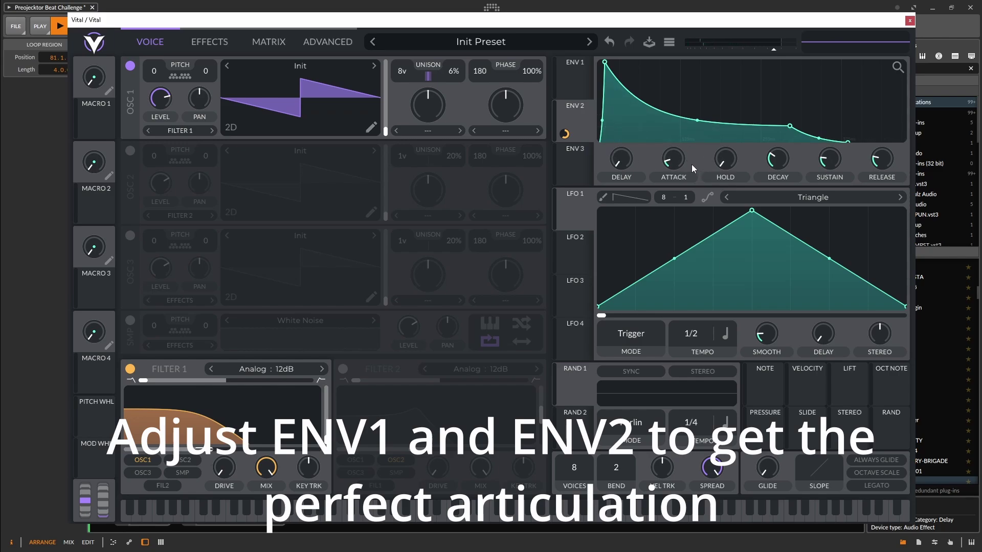
{"action": "left_click", "coordinate": [575, 82]}
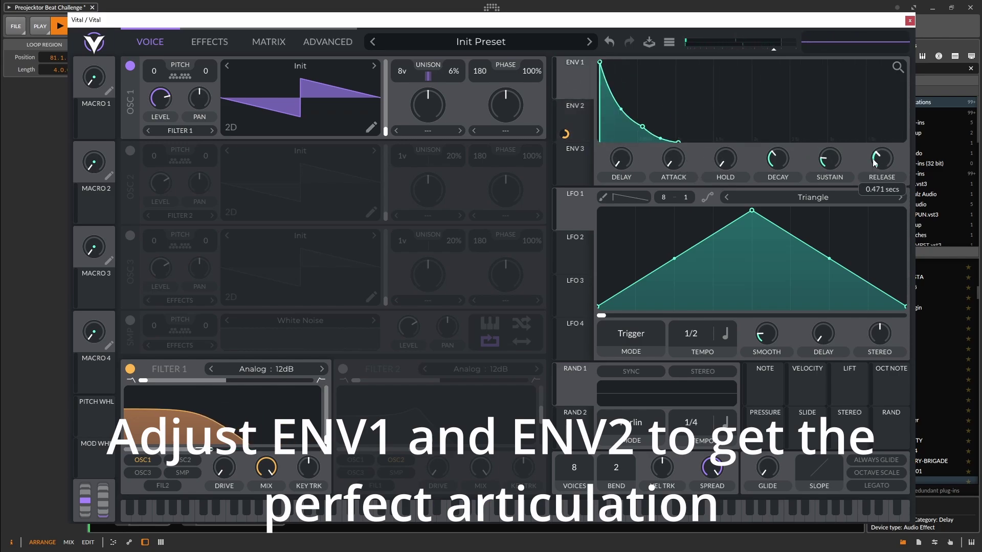
{"action": "left_click", "coordinate": [578, 112]}
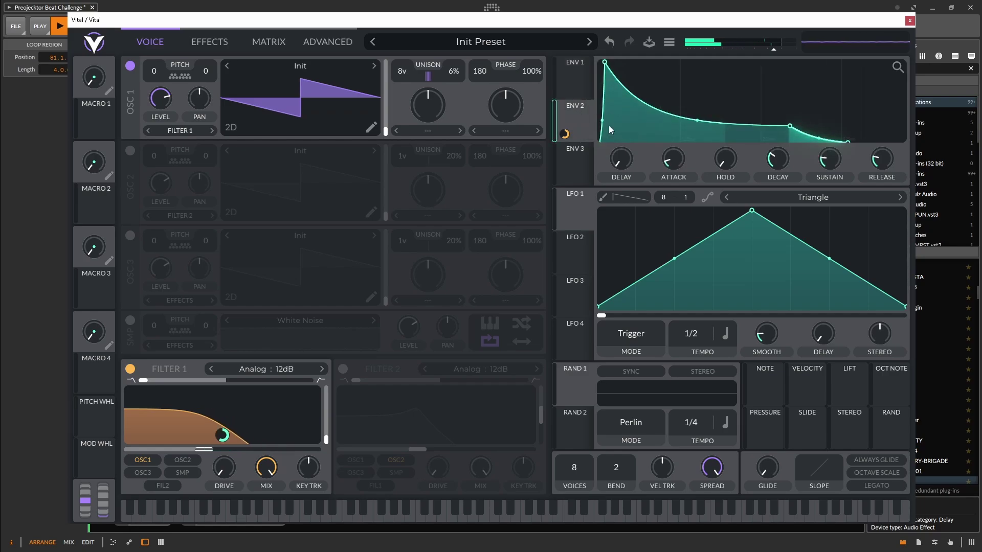
Slightly shorten ENV 2's attack and release, fine-tune its decay and sustain, and close the synth.
{"action": "left_click_drag", "start_coordinate": [681, 160], "coordinate": [683, 155]}
{"action": "left_click_drag", "start_coordinate": [777, 164], "coordinate": [785, 161]}
{"action": "scroll", "coordinate": [858, 88], "scroll_direction": "down", "scroll_amount": 2}
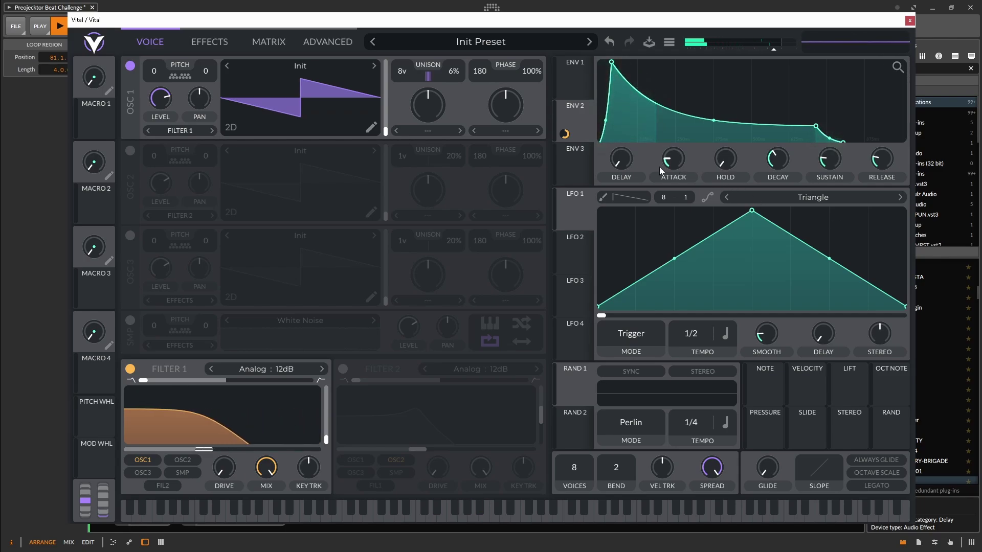
{"action": "left_click_drag", "start_coordinate": [673, 160], "coordinate": [670, 164]}
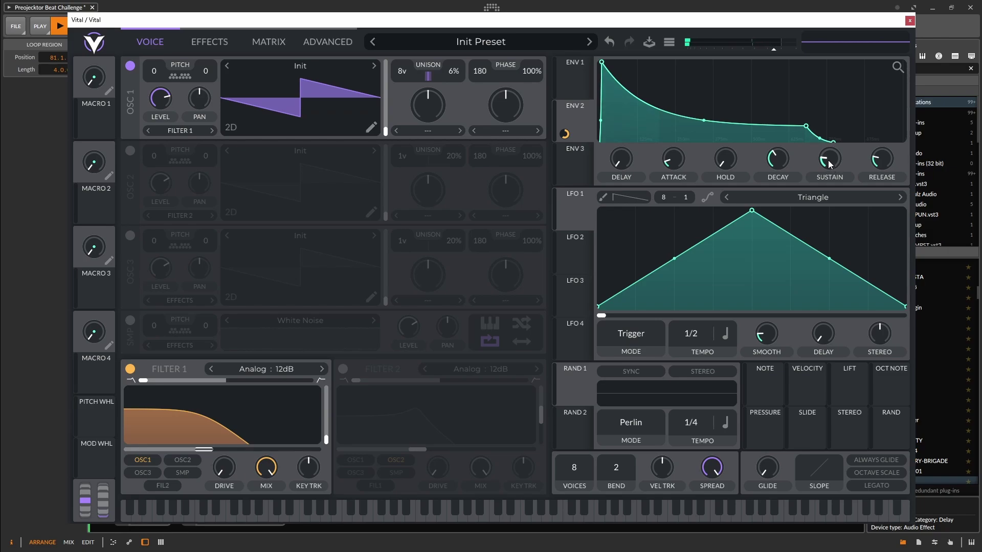
{"action": "left_click_drag", "start_coordinate": [829, 163], "coordinate": [787, 160]}
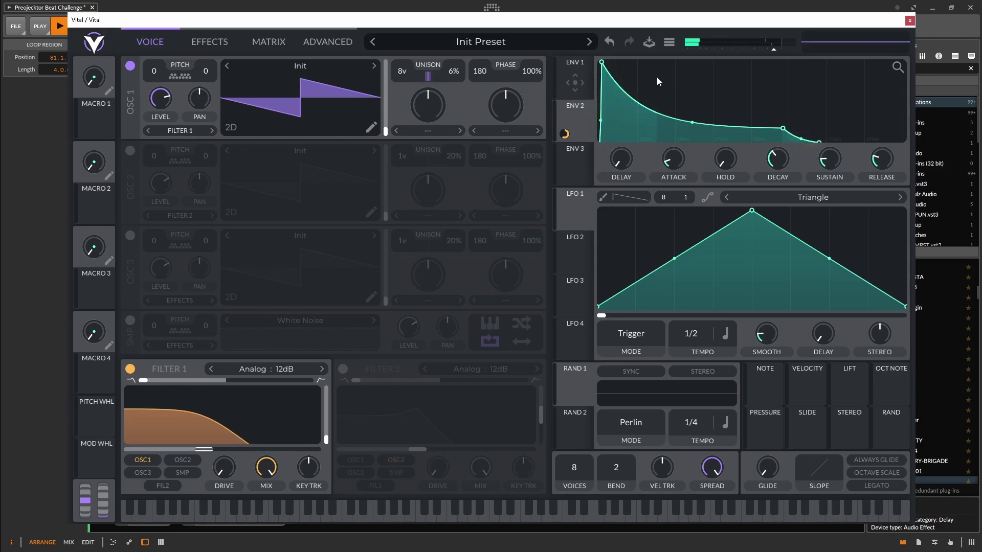
{"action": "left_click", "coordinate": [910, 20]}
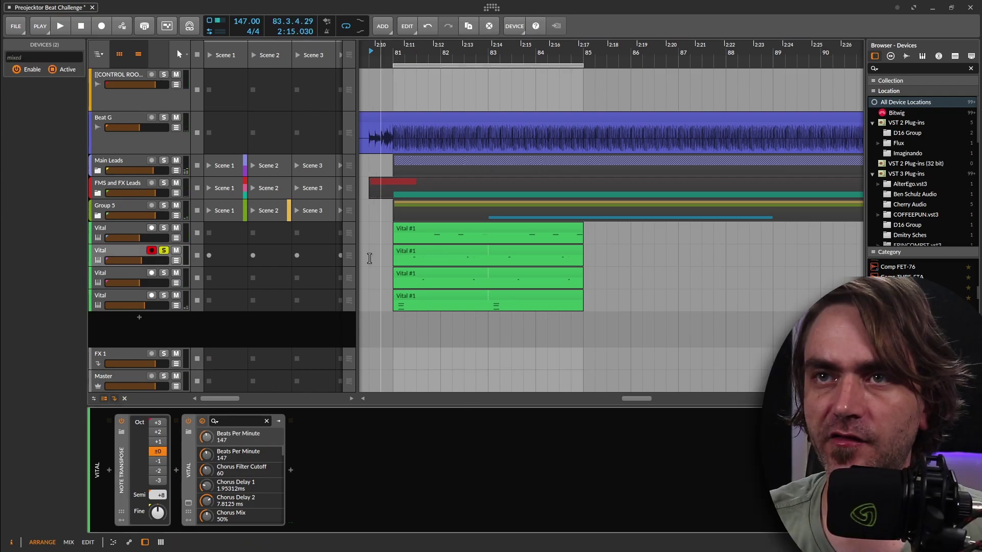
Add the kHs Bitcrush effect after Vital on the second Vital track.
{"action": "left_click", "coordinate": [126, 258]}
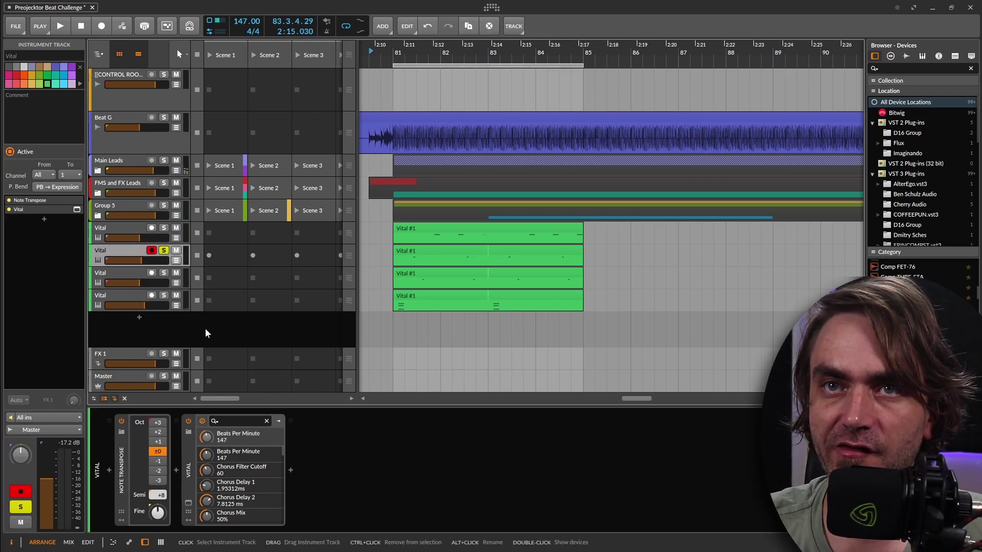
{"action": "left_click", "coordinate": [302, 481]}
{"action": "left_click", "coordinate": [291, 471]}
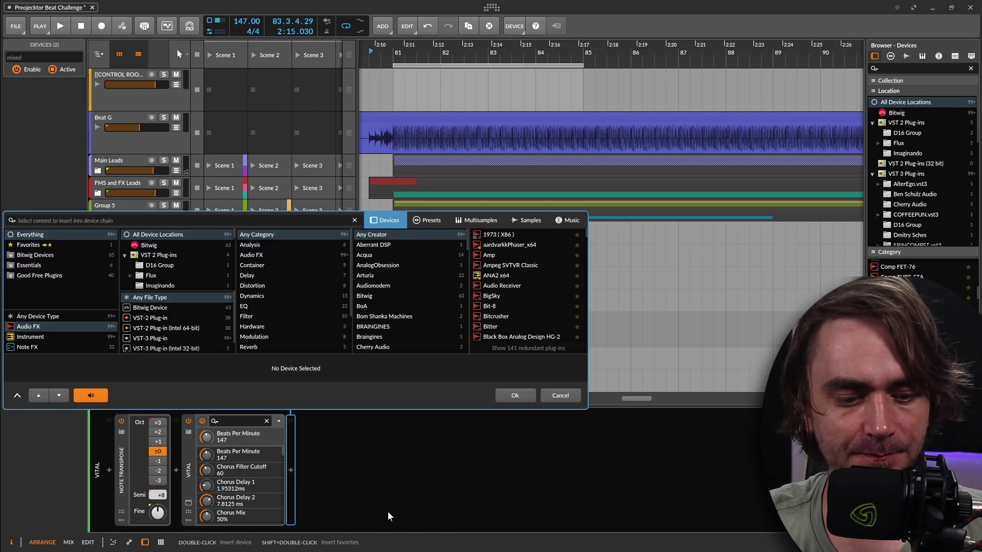
{"action": "type", "text": "bitcr"}
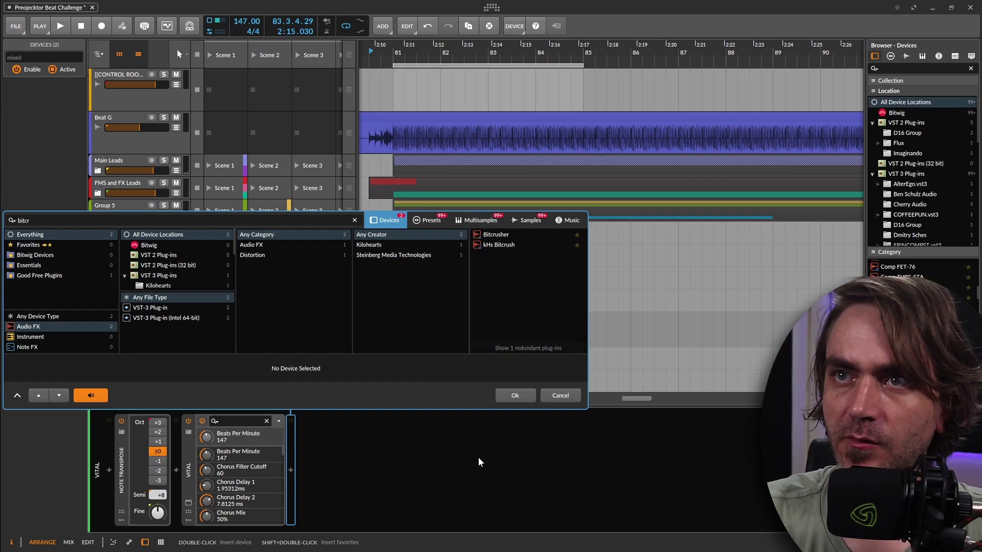
{"action": "left_click", "coordinate": [525, 247]}
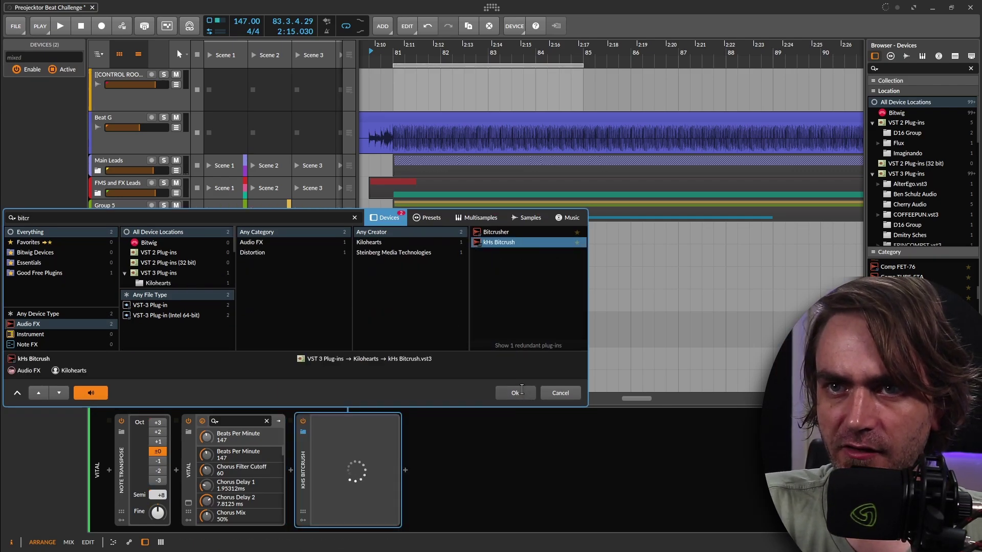
{"action": "left_click", "coordinate": [521, 391]}
In the second track's Vital, transpose oscillator 1 to -24 and set LFO 1 to Envelope mode timed in seconds.
{"action": "left_click", "coordinate": [189, 503]}
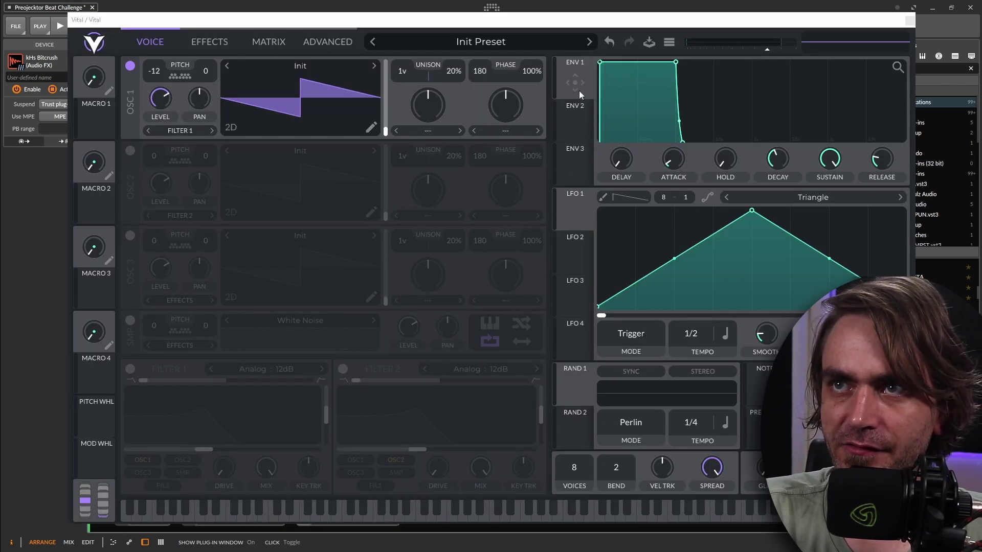
{"action": "mouse_move", "coordinate": [674, 180]}
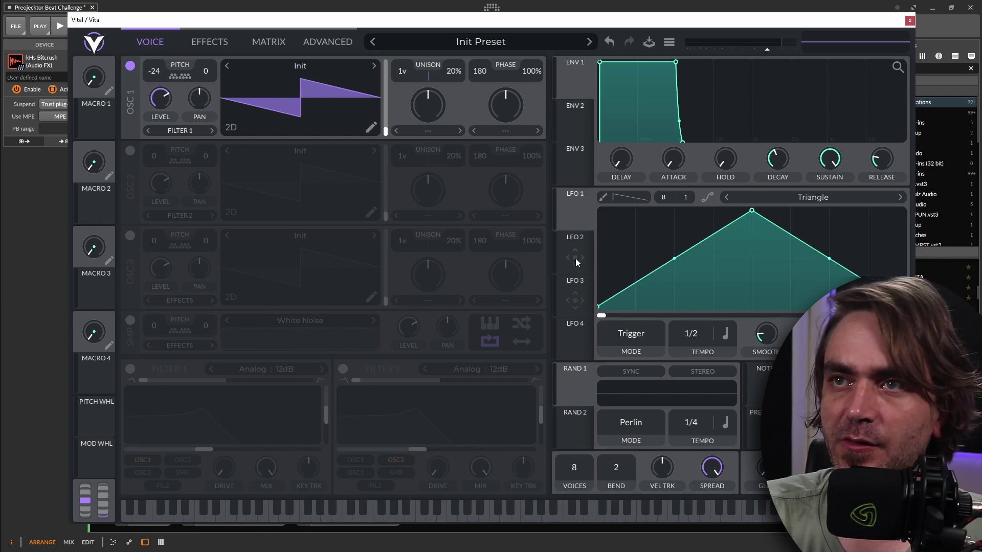
{"action": "left_click", "coordinate": [573, 210]}
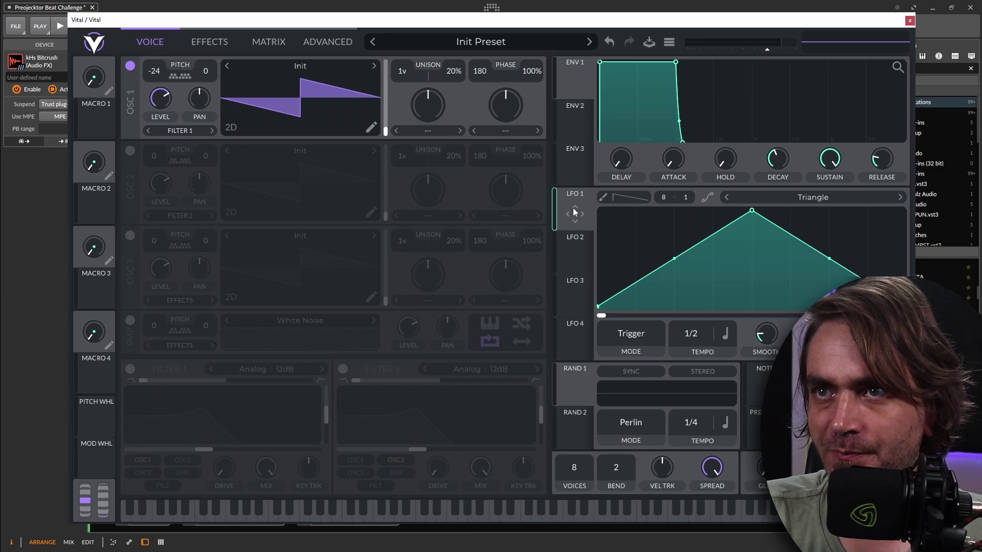
{"action": "left_click", "coordinate": [639, 338]}
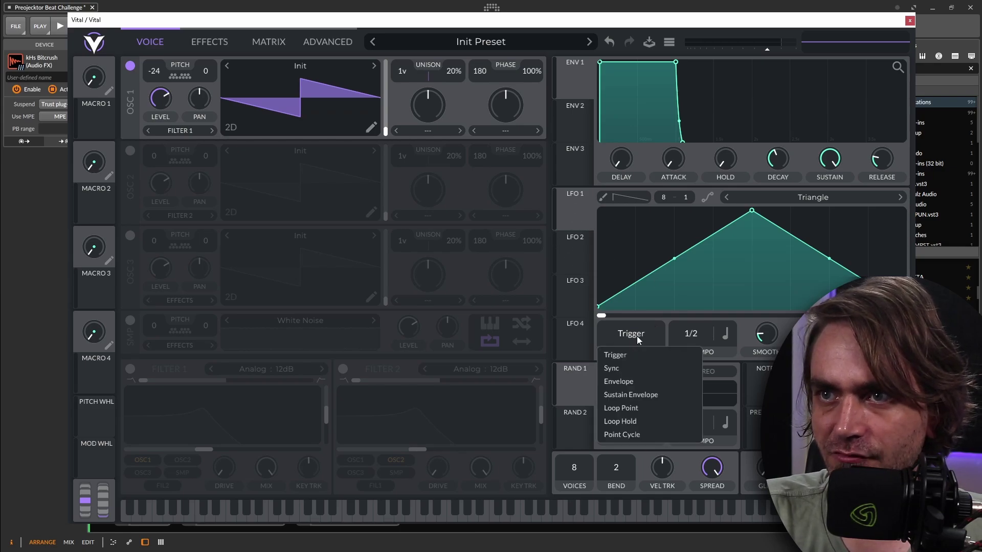
{"action": "left_click", "coordinate": [634, 384]}
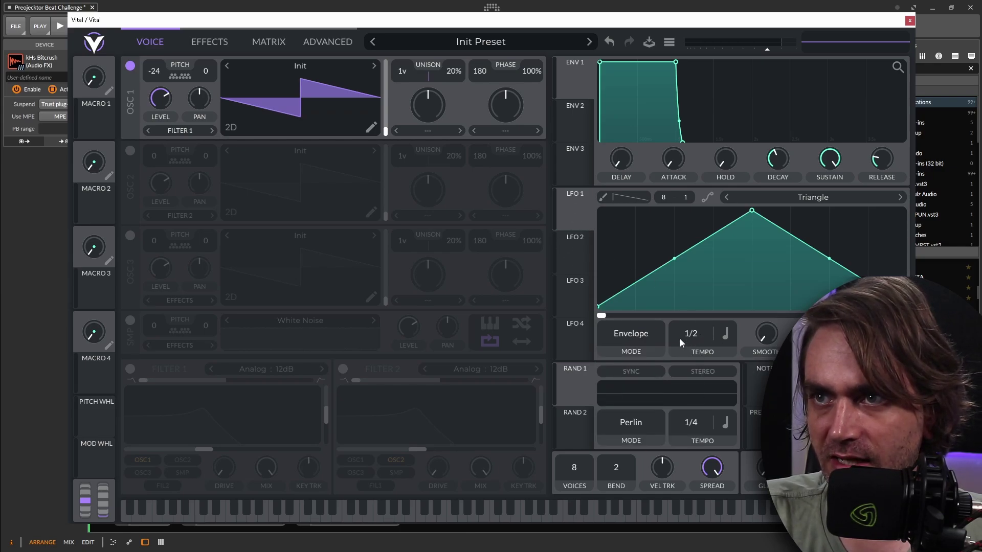
{"action": "left_click", "coordinate": [730, 336]}
{"action": "left_click", "coordinate": [734, 355]}
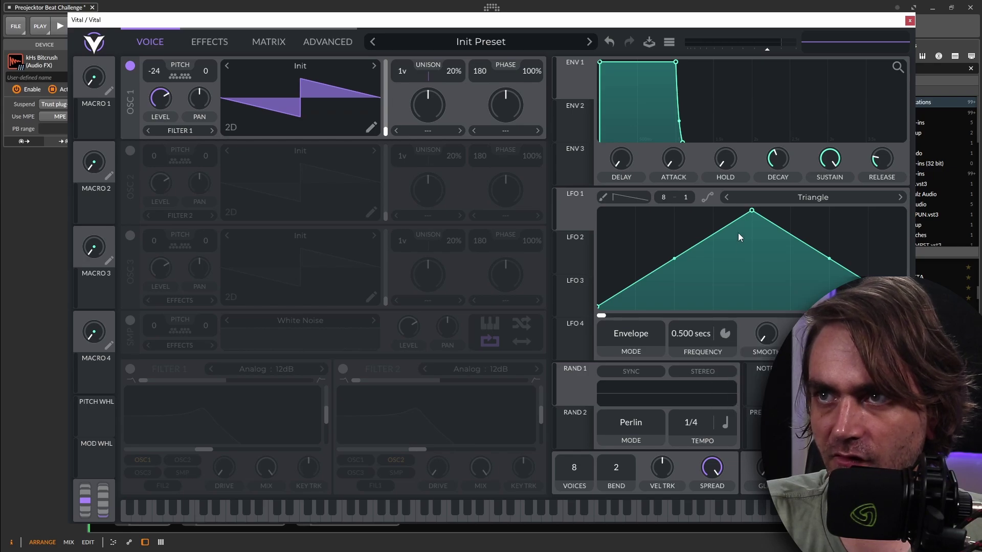
Reshape LFO 1 into a steep decaying curve lasting 2.102 secs and route it to oscillator 1's transpose with an amount of 72.
{"action": "left_click_drag", "start_coordinate": [601, 306], "coordinate": [637, 250]}
{"action": "left_click_drag", "start_coordinate": [731, 239], "coordinate": [905, 308]}
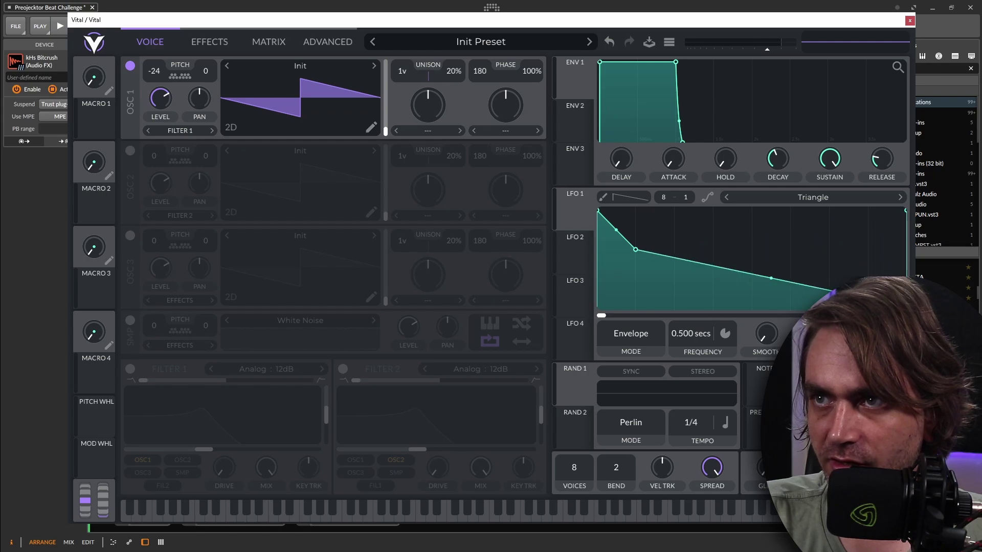
{"action": "left_click_drag", "start_coordinate": [771, 279], "coordinate": [771, 296]}
{"action": "left_click_drag", "start_coordinate": [636, 250], "coordinate": [626, 286]}
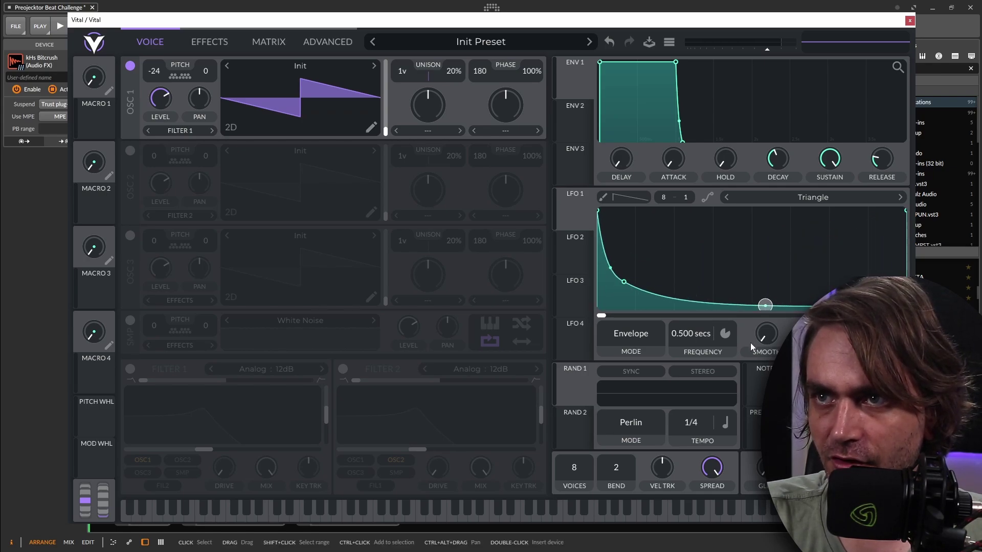
{"action": "left_click_drag", "start_coordinate": [574, 214], "coordinate": [167, 77]}
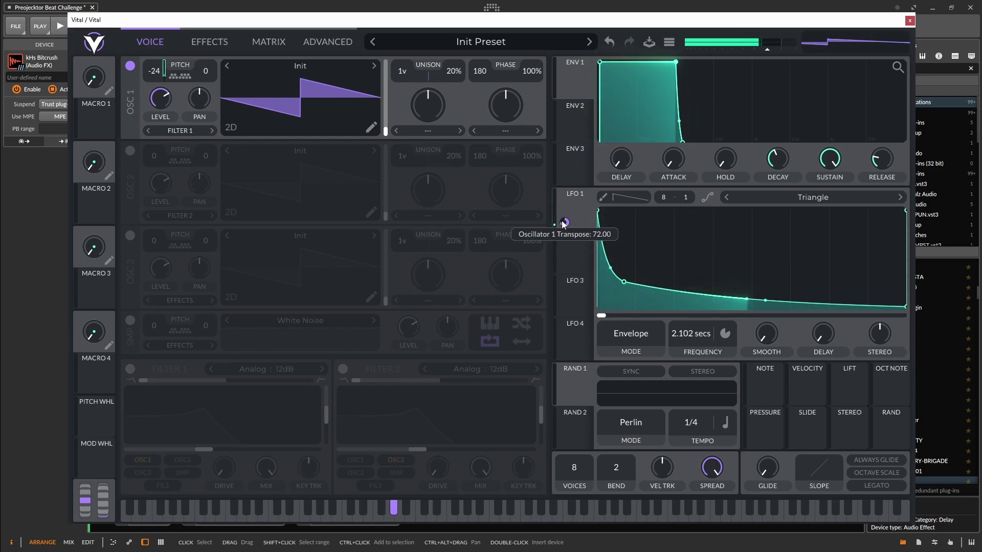
Enable Filter 1 as Analog 24dB, blend it to a band-pass shape, and raise its resonance.
{"action": "left_click", "coordinate": [131, 373]}
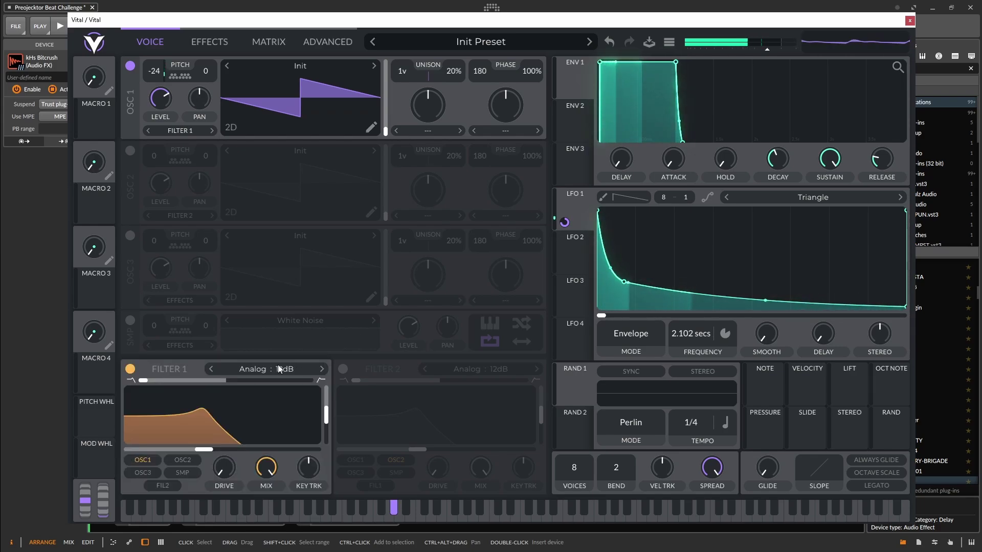
{"action": "left_click", "coordinate": [274, 366]}
{"action": "left_click", "coordinate": [271, 381]}
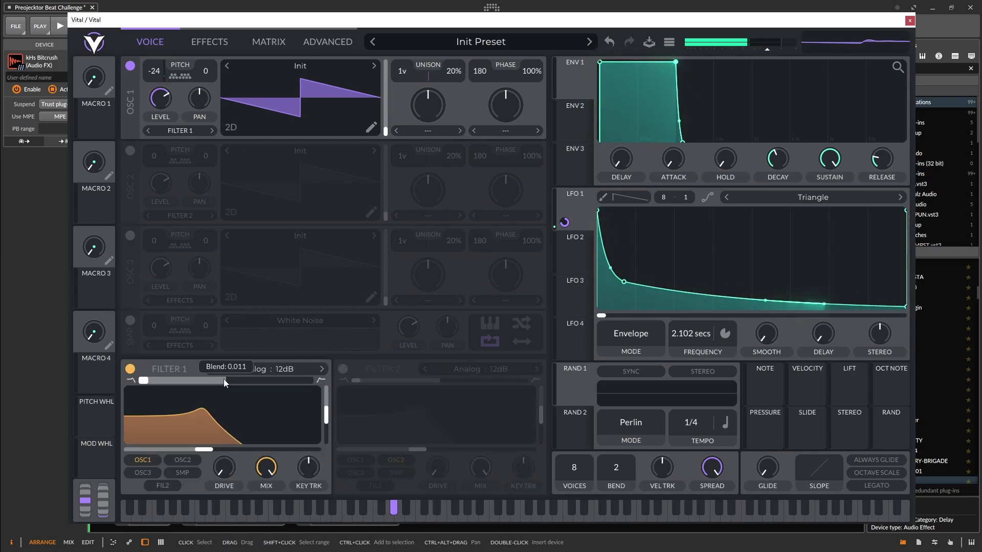
{"action": "left_click_drag", "start_coordinate": [223, 379], "coordinate": [310, 386]}
{"action": "left_click_drag", "start_coordinate": [330, 422], "coordinate": [330, 406]}
Adjust Filter 1's cutoff and modulate it with LFO 1.
{"action": "mouse_move", "coordinate": [204, 450]}
{"action": "left_mouse_down"}
{"action": "mouse_move", "coordinate": [255, 451]}
{"action": "mouse_move", "coordinate": [165, 450]}
{"action": "mouse_move", "coordinate": [249, 452]}
{"action": "mouse_move", "coordinate": [171, 451]}
{"action": "mouse_move", "coordinate": [209, 455]}
{"action": "left_mouse_up"}
{"action": "left_click_drag", "start_coordinate": [239, 454], "coordinate": [212, 453]}
{"action": "left_click_drag", "start_coordinate": [575, 209], "coordinate": [225, 429]}
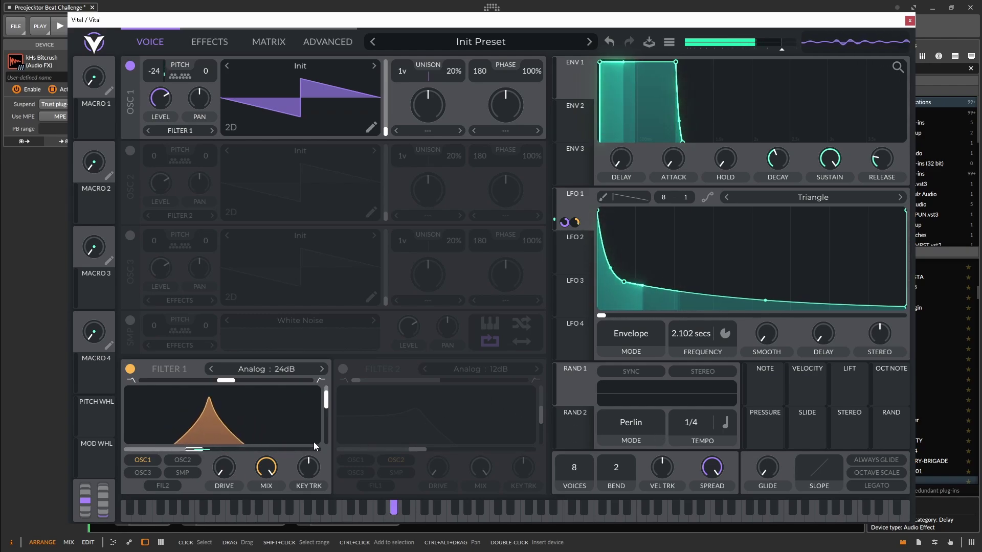
Lower ENV 1's sustain below full and enable Vital's Multiband compressor effect.
{"action": "left_click_drag", "start_coordinate": [830, 162], "coordinate": [831, 176]}
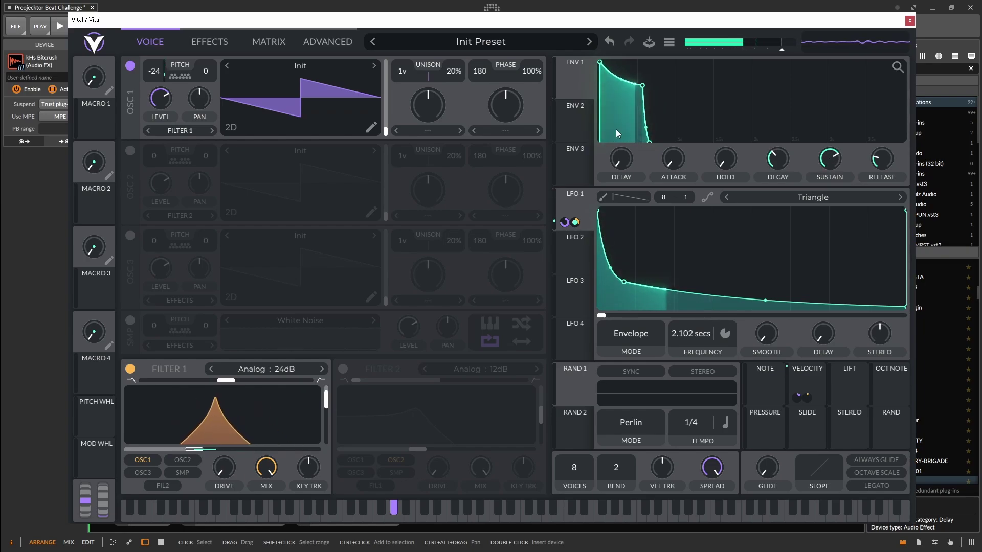
{"action": "left_click", "coordinate": [213, 44]}
{"action": "left_click", "coordinate": [130, 115]}
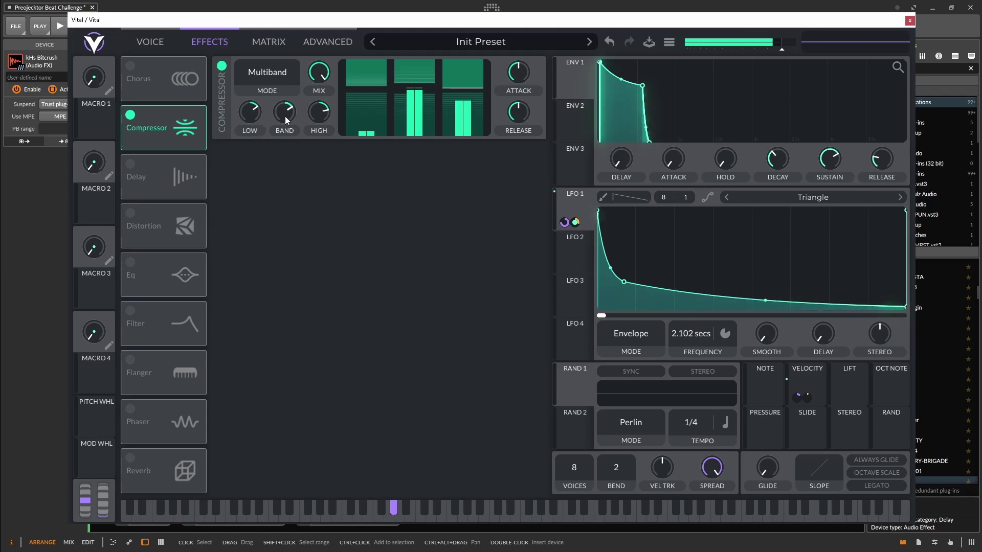
Time LFO 2 in seconds at 0.993 secs and route it to Filter 1's cutoff with an amount of about 37.62.
{"action": "left_click", "coordinate": [725, 333]}
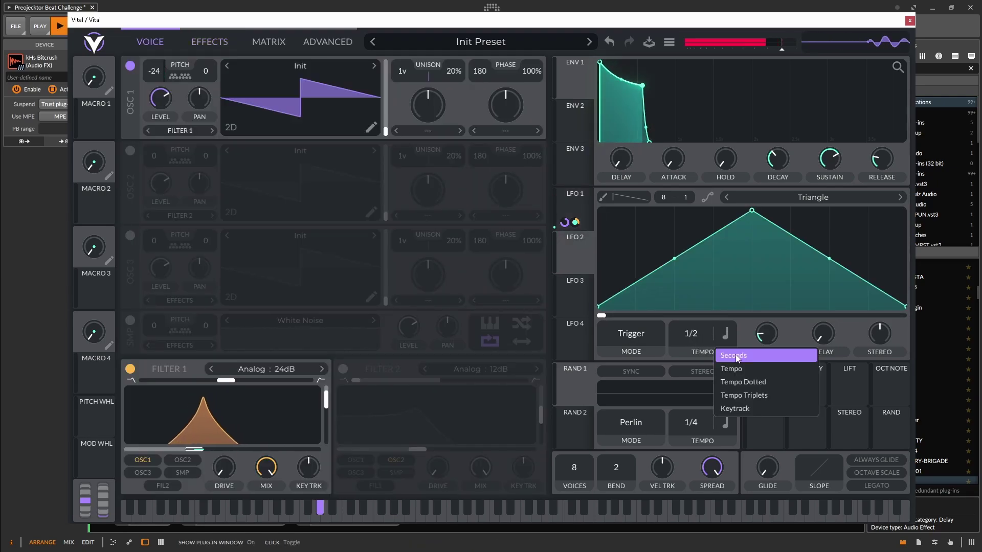
{"action": "left_click", "coordinate": [737, 356]}
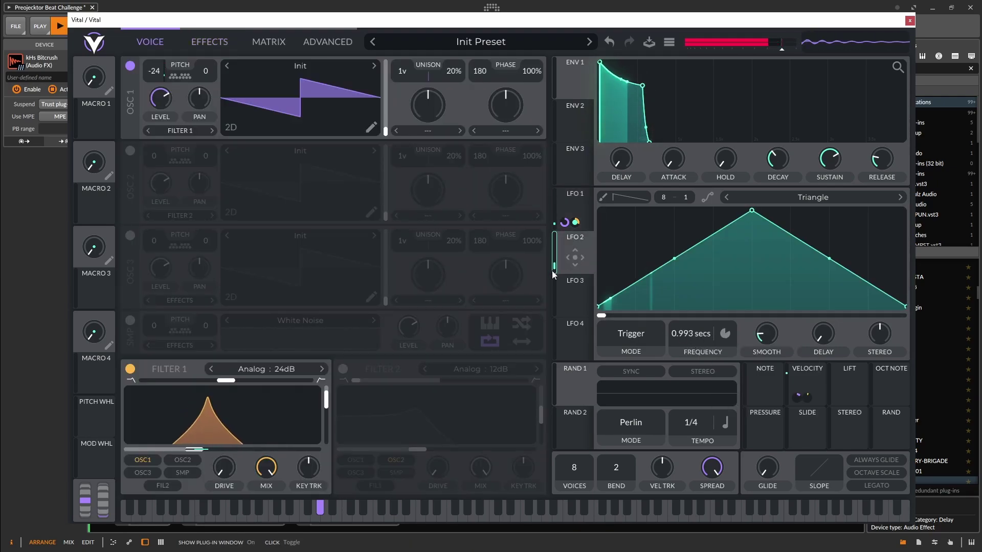
{"action": "left_click_drag", "start_coordinate": [575, 257], "coordinate": [189, 439]}
{"action": "left_click_drag", "start_coordinate": [567, 266], "coordinate": [568, 287]}
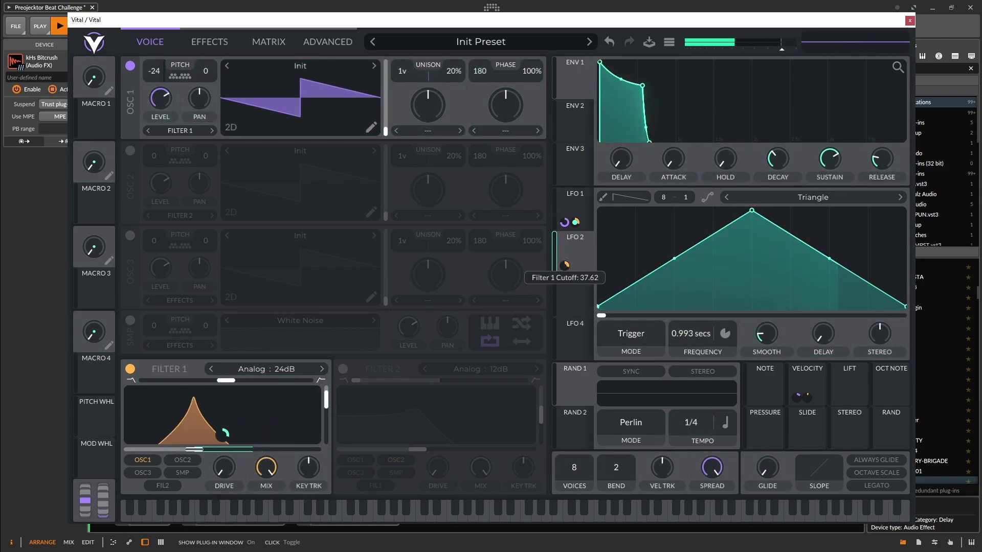
Reshape LFO 2 into a single rising curve that bends upward toward its end and set it to Envelope mode.
{"action": "left_click_drag", "start_coordinate": [752, 210], "coordinate": [906, 210]}
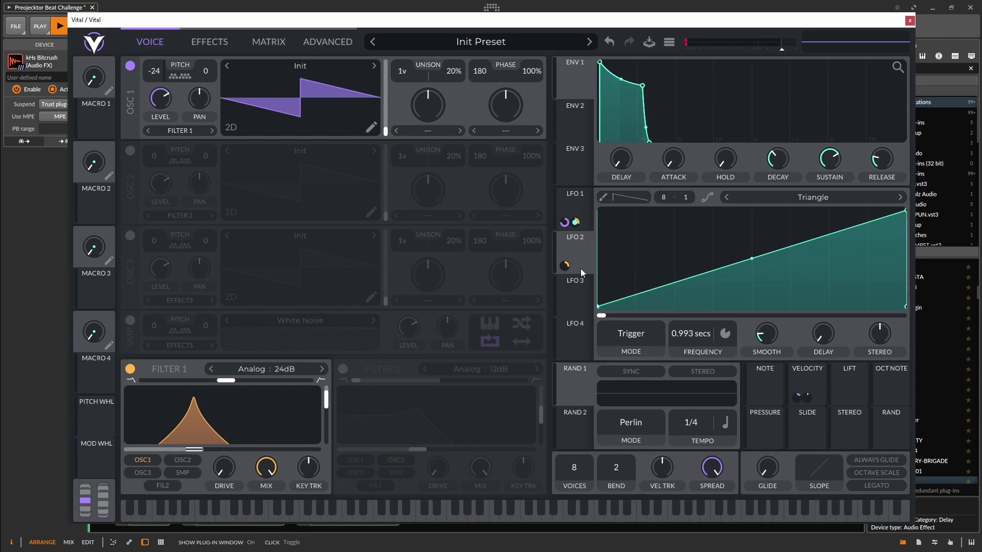
{"action": "left_click", "coordinate": [628, 335]}
{"action": "left_click", "coordinate": [627, 381]}
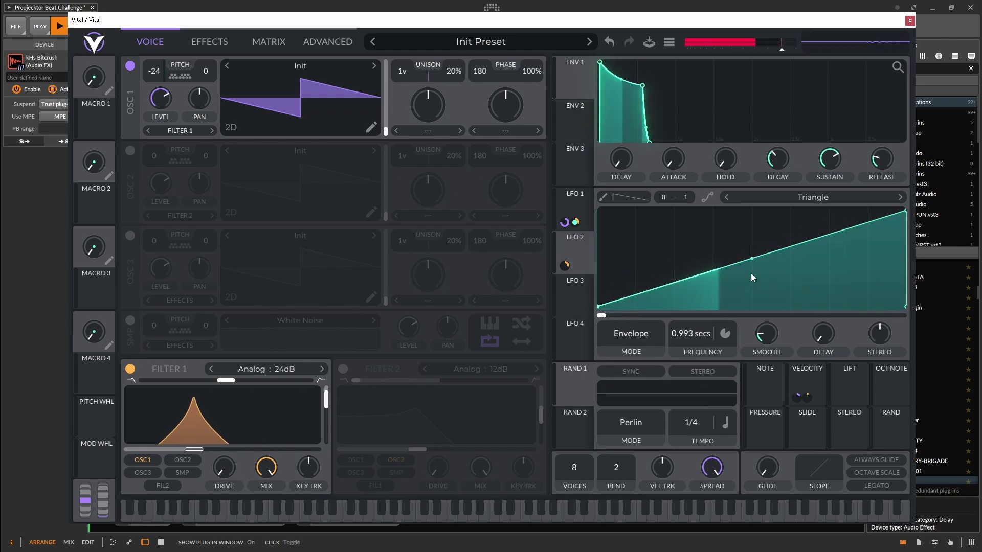
{"action": "left_click_drag", "start_coordinate": [750, 265], "coordinate": [750, 284]}
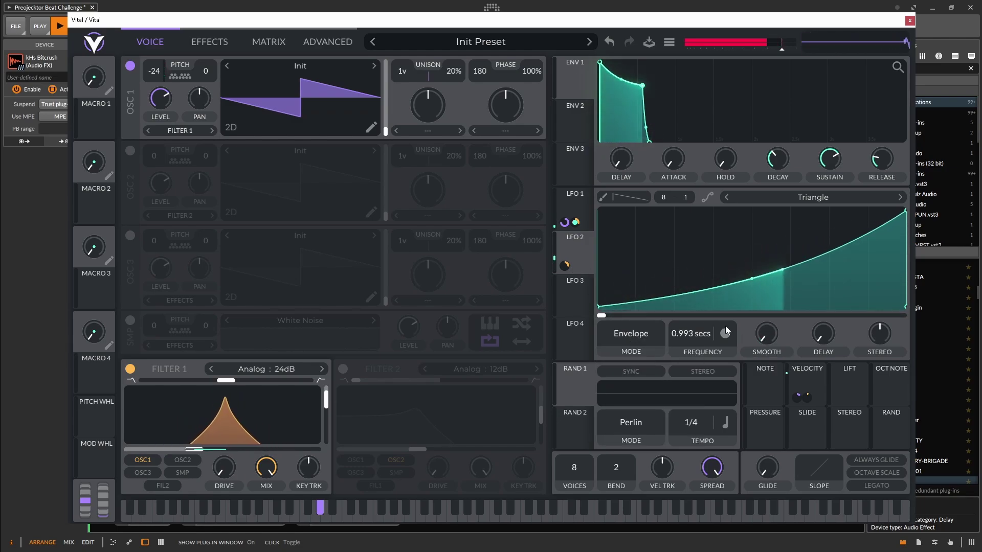
{"action": "left_click", "coordinate": [581, 198]}
{"action": "left_click", "coordinate": [567, 239]}
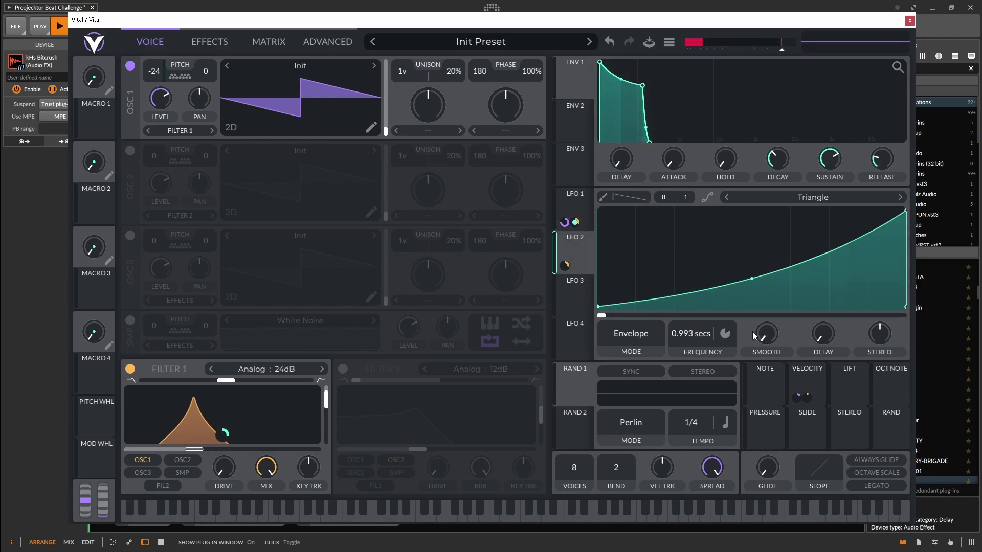
Reshape LFO 2 to stay flat at its start, rise in an outward-bowed curve, and hold its maximum near the end.
{"action": "double_click", "coordinate": [630, 304]}
{"action": "left_click_drag", "start_coordinate": [631, 305], "coordinate": [668, 308]}
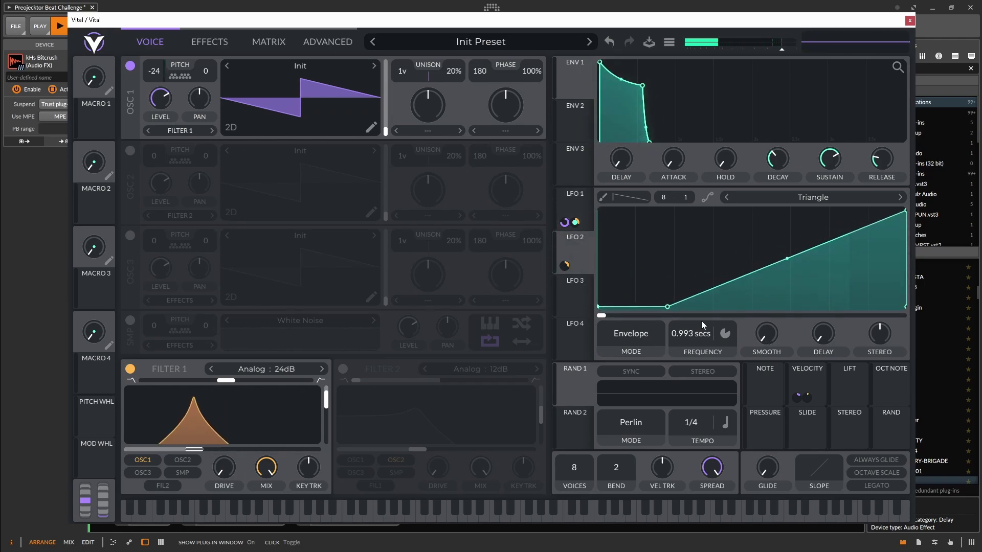
{"action": "left_click_drag", "start_coordinate": [786, 261], "coordinate": [704, 308]}
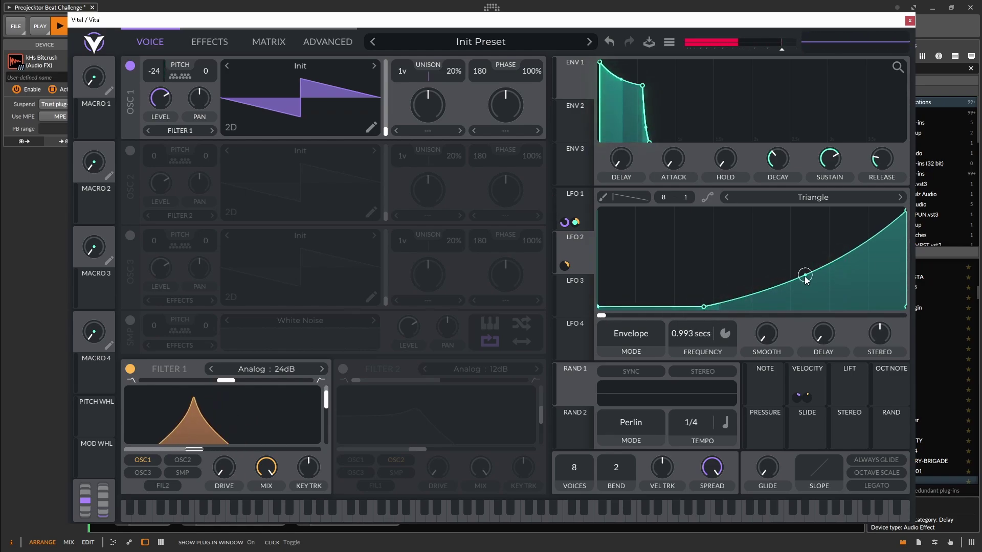
{"action": "left_click_drag", "start_coordinate": [806, 274], "coordinate": [851, 202]}
{"action": "double_click", "coordinate": [851, 224]}
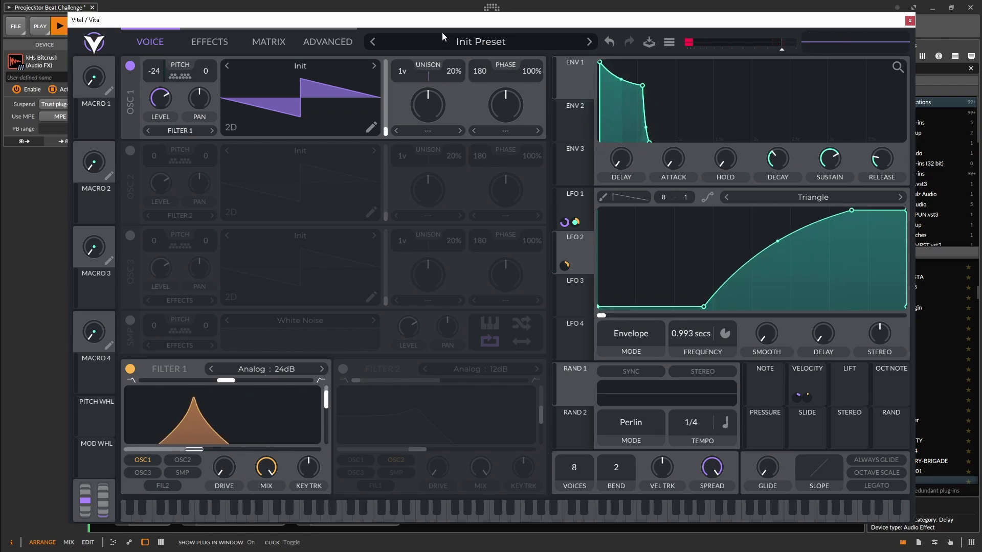
Close the Vital window, unsolo the second Vital track, and restart playback to hear it with the full mix.
{"action": "left_click", "coordinate": [910, 20]}
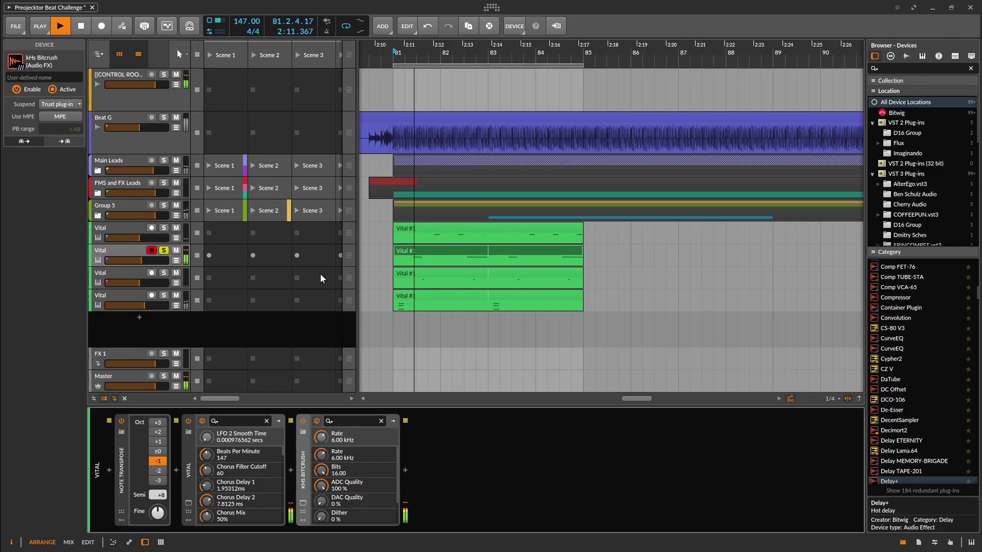
{"action": "left_click", "coordinate": [164, 251]}
{"action": "key", "text": "space"}
{"action": "key", "text": "space"}
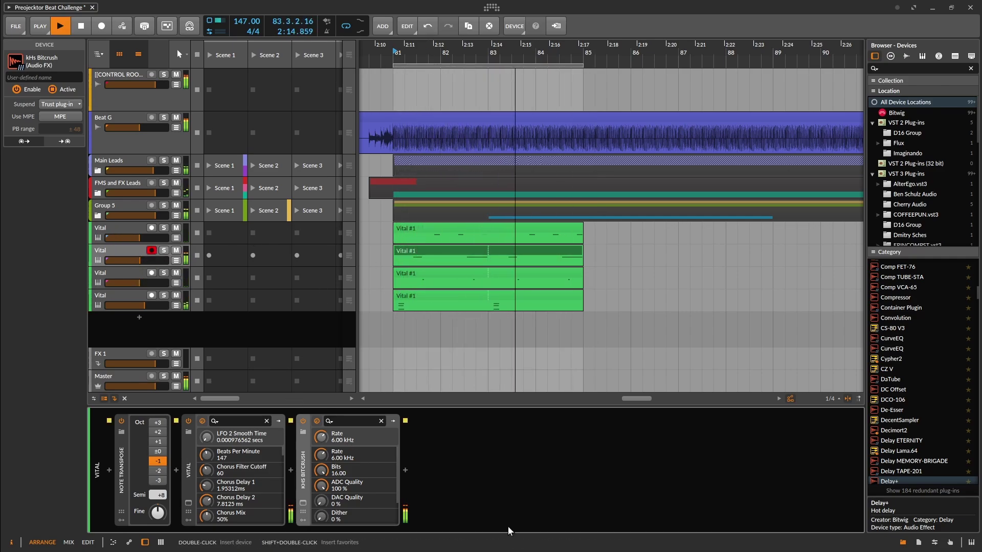
Add an EQ-2 after kHs Bitrush and make its low band a low-cut at about 175 Hz.
{"action": "left_click", "coordinate": [407, 472]}
{"action": "type", "text": "eq"}
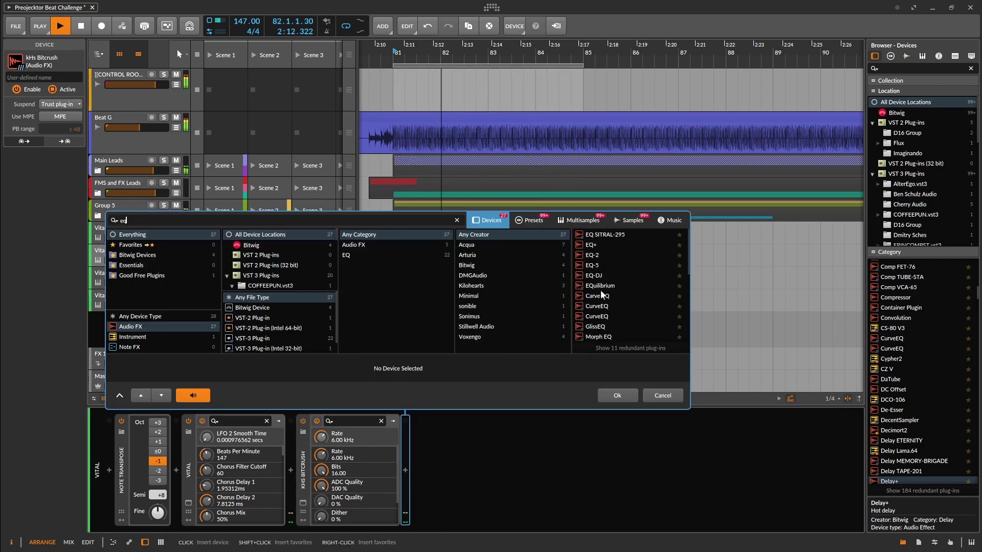
{"action": "left_click", "coordinate": [613, 256]}
{"action": "left_click", "coordinate": [619, 395]}
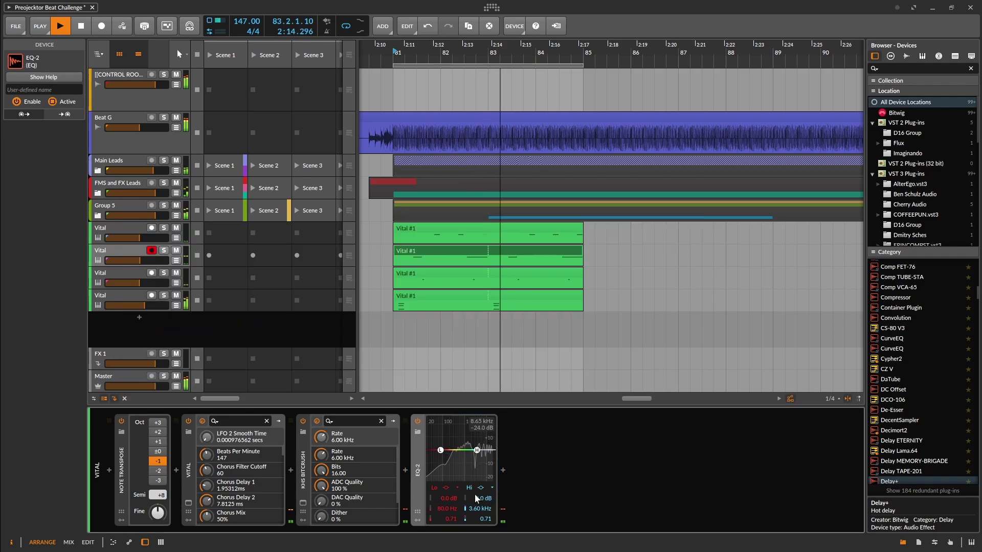
{"action": "left_click", "coordinate": [456, 489]}
{"action": "left_click", "coordinate": [453, 498]}
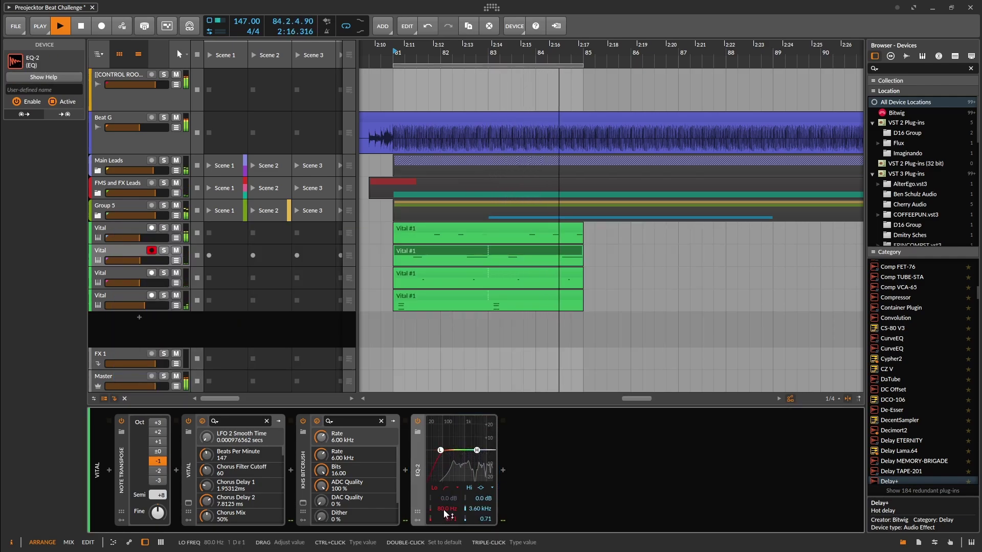
{"action": "left_click_drag", "start_coordinate": [448, 510], "coordinate": [448, 494]}
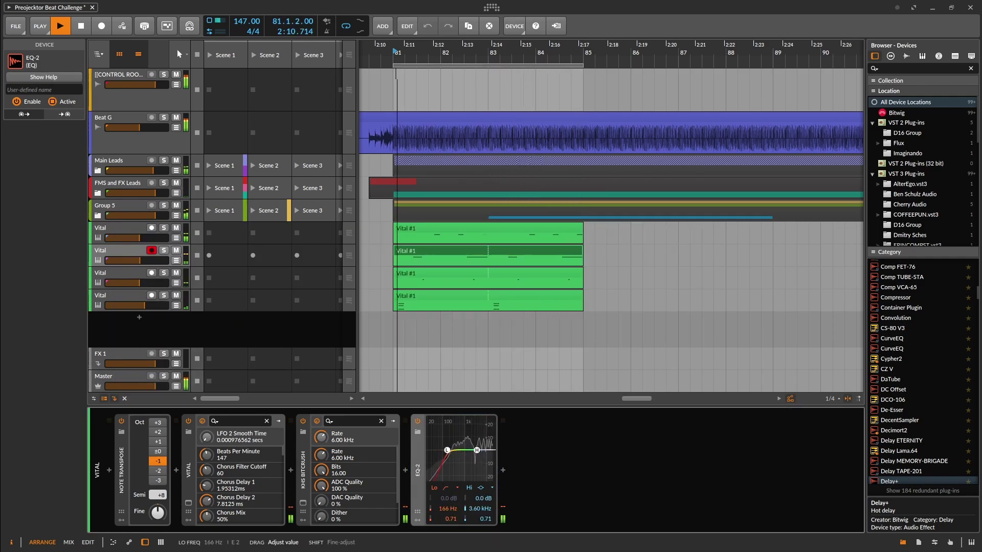
Add a Delay+ after the EQ-2, set its feedback to 66.2 %, and raise its mix slightly.
{"action": "left_click", "coordinate": [503, 470]}
{"action": "type", "text": "de"}
{"action": "left_click", "coordinate": [727, 283]}
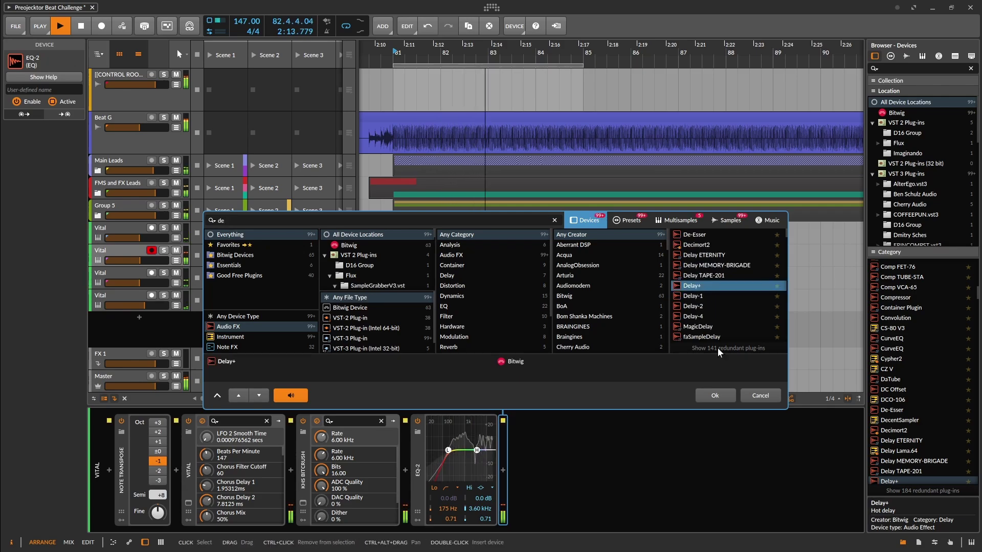
{"action": "left_click", "coordinate": [712, 397]}
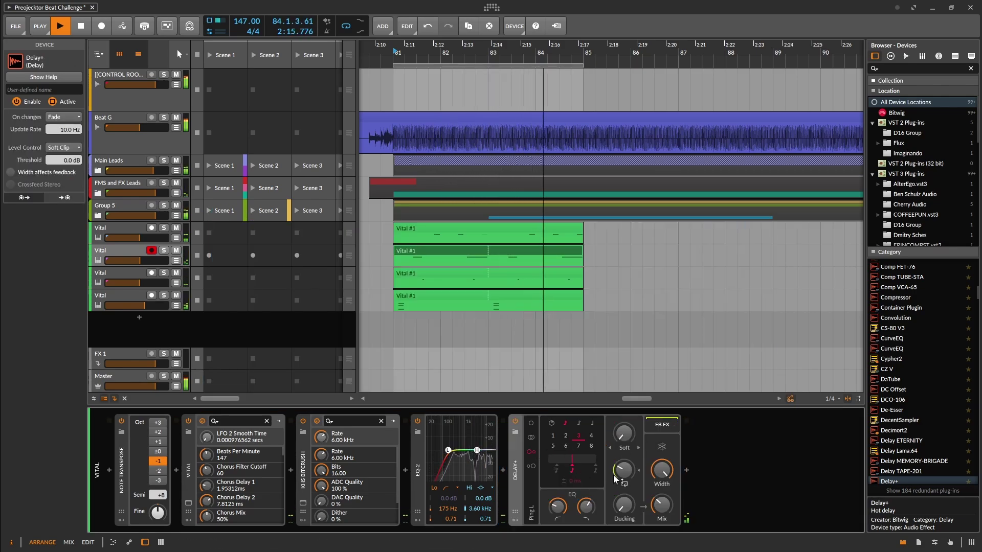
{"action": "left_click_drag", "start_coordinate": [624, 470], "coordinate": [624, 456]}
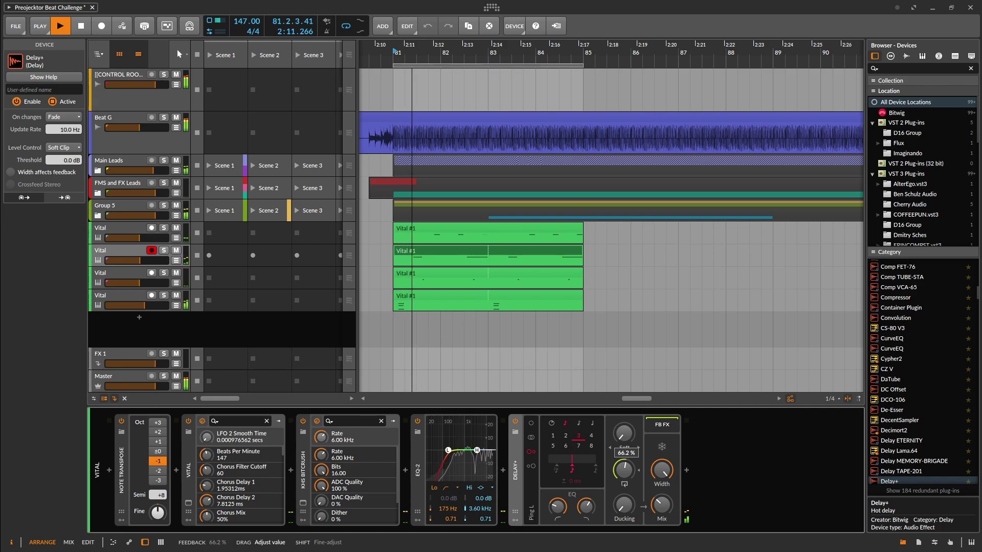
{"action": "left_click_drag", "start_coordinate": [662, 504], "coordinate": [662, 497]}
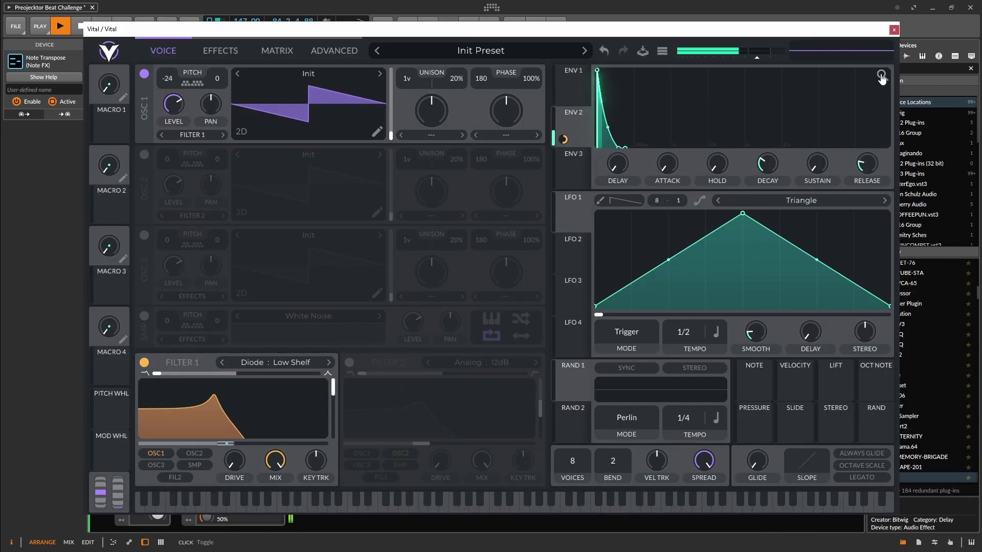
Set ENV 1's release to 0.919 secs and lower Filter 1's cutoff in the other Vital instance.
{"action": "left_click_drag", "start_coordinate": [865, 165], "coordinate": [866, 161]}
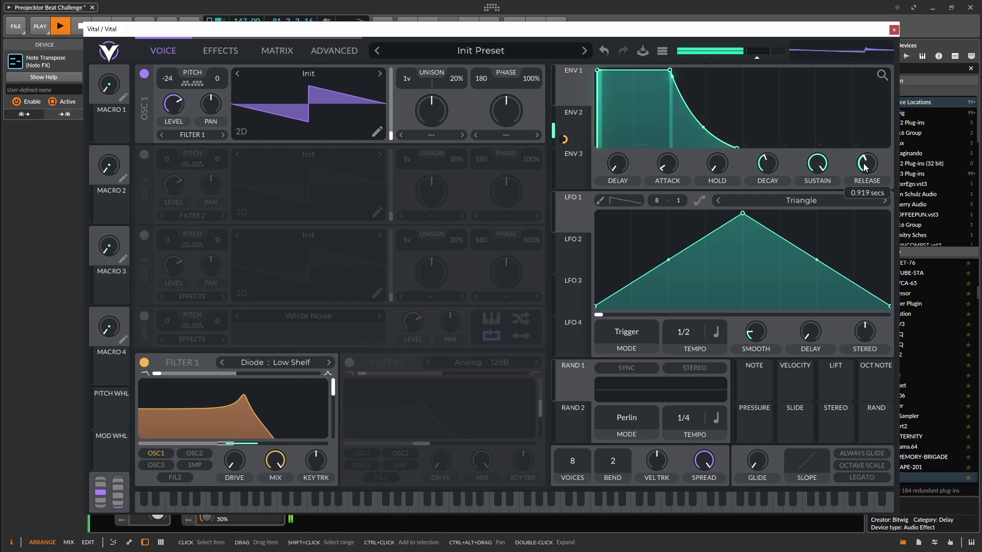
{"action": "left_click_drag", "start_coordinate": [260, 445], "coordinate": [249, 445]}
{"action": "left_click_drag", "start_coordinate": [724, 143], "coordinate": [624, 122]}
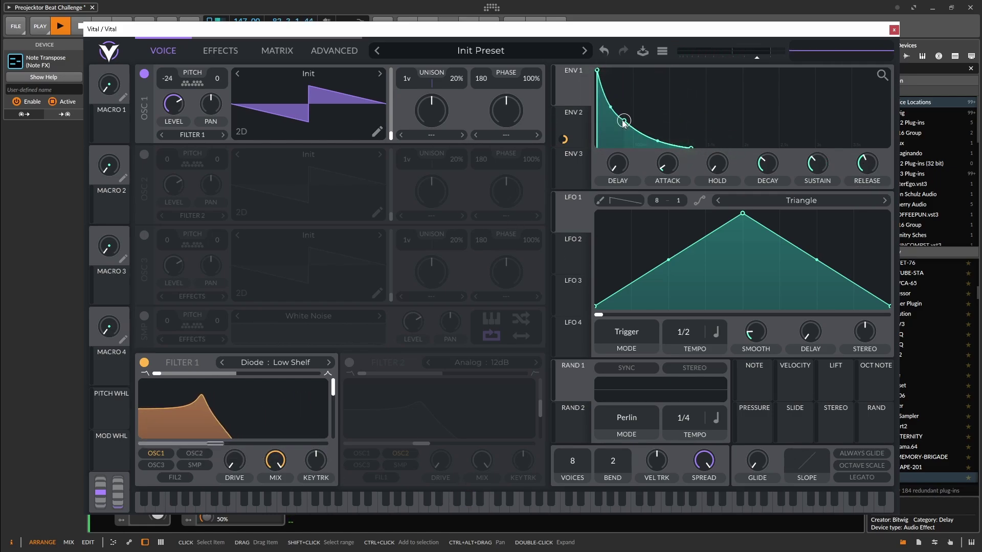
{"action": "key", "text": "ctrl+z"}
{"action": "left_click", "coordinate": [574, 121]}
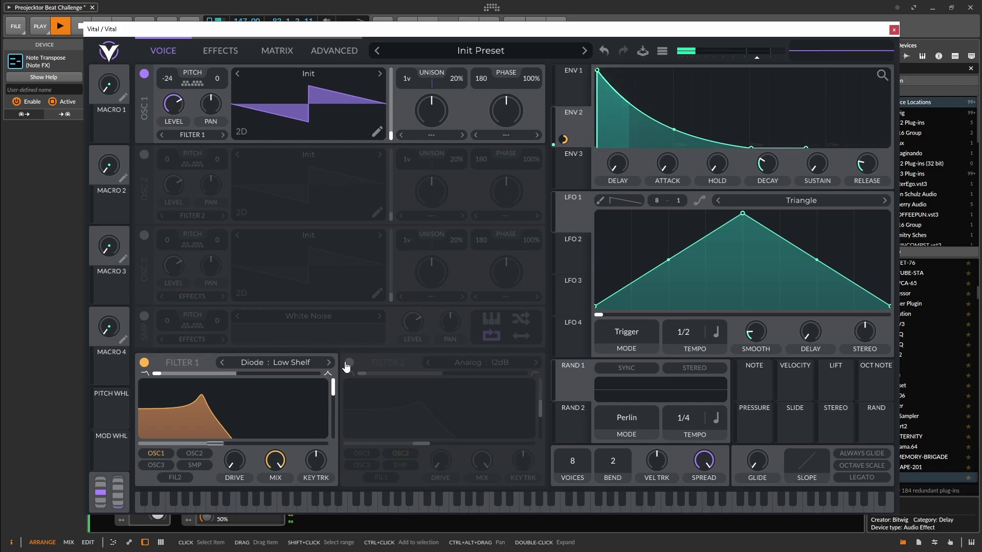
Adjust Filter 1's resonance and modulate it with ENV 3, tuning the envelope's decay and modulation amount.
{"action": "left_click_drag", "start_coordinate": [332, 387], "coordinate": [339, 359]}
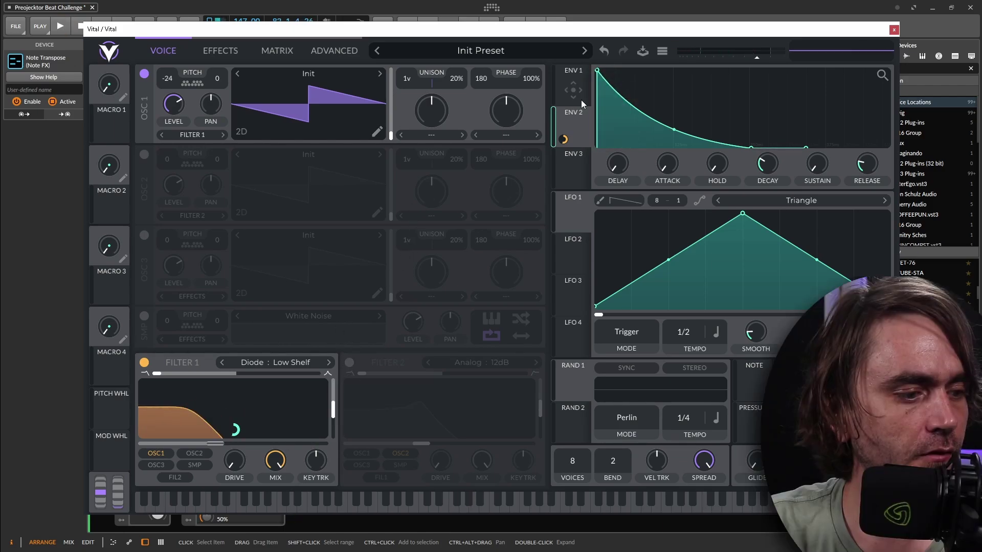
{"action": "left_click", "coordinate": [575, 158]}
{"action": "left_click_drag", "start_coordinate": [573, 173], "coordinate": [323, 408]}
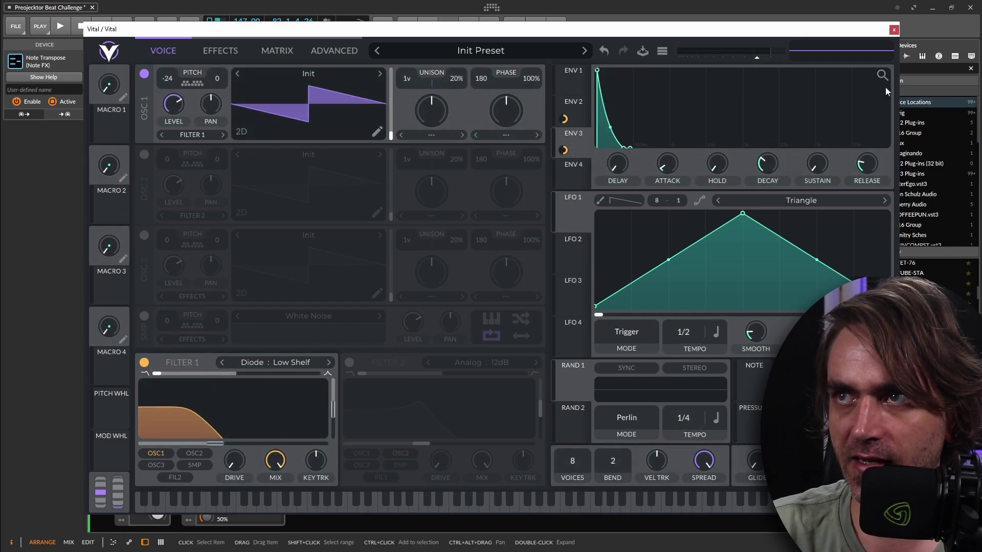
{"action": "left_click", "coordinate": [882, 78]}
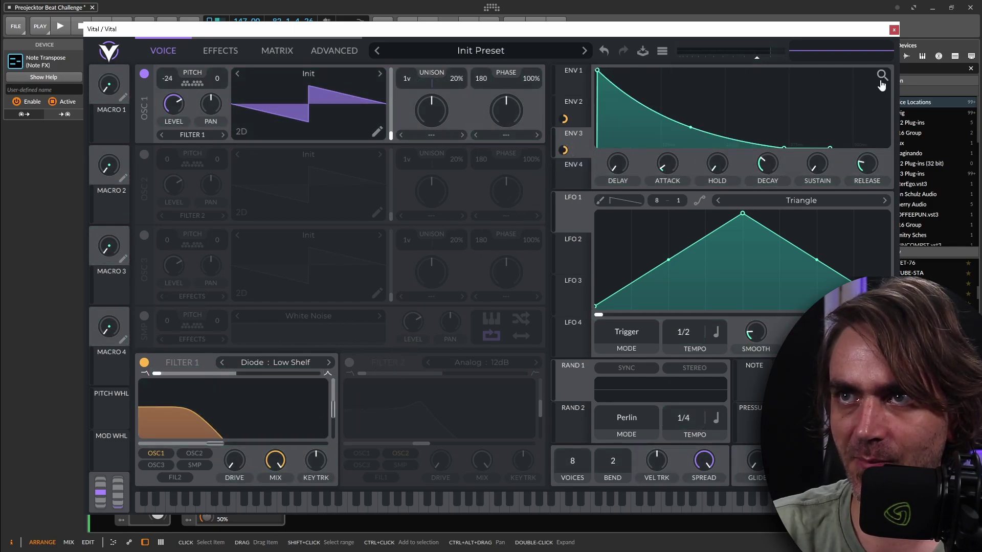
{"action": "left_click_drag", "start_coordinate": [766, 165], "coordinate": [765, 160]}
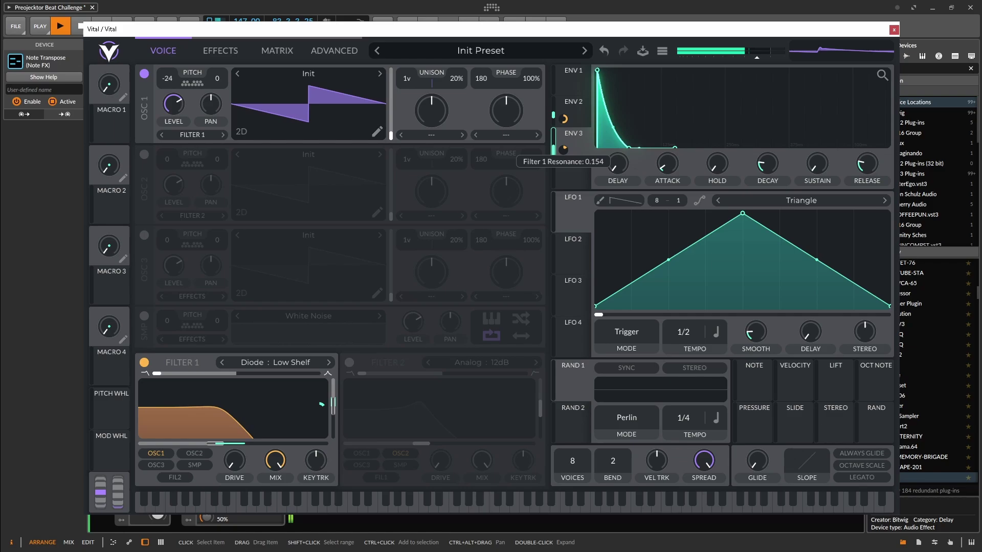
{"action": "left_click_drag", "start_coordinate": [564, 150], "coordinate": [565, 153]}
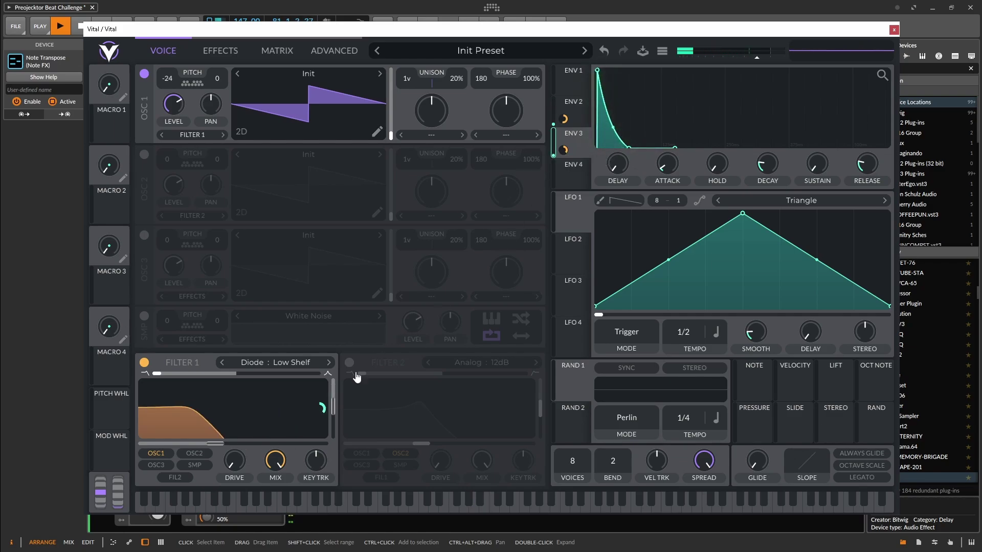
{"action": "left_click_drag", "start_coordinate": [333, 409], "coordinate": [336, 399]}
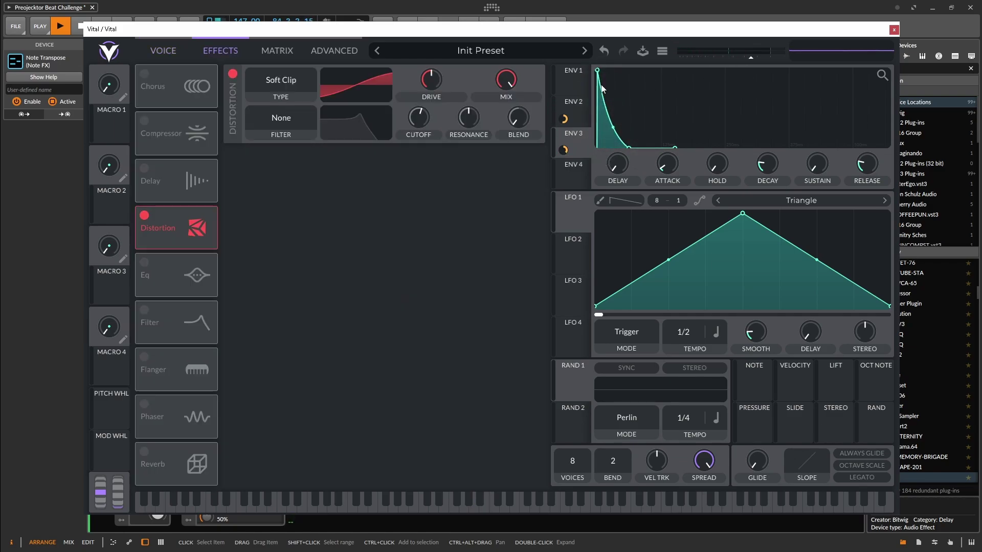
Set the Distortion effect's drive to 14.04 dB and its type to Hard Clip.
{"action": "left_click_drag", "start_coordinate": [436, 75], "coordinate": [435, 68]}
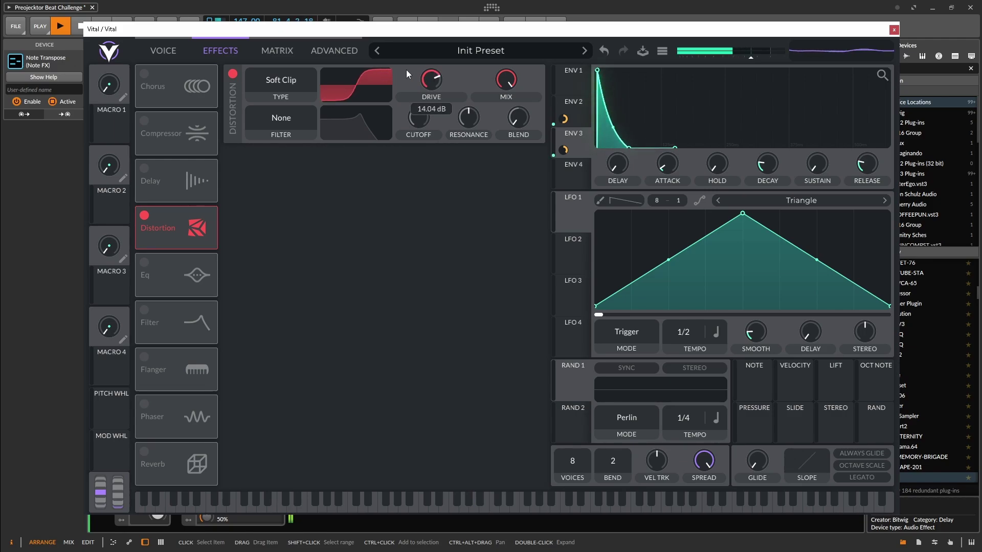
{"action": "left_click", "coordinate": [284, 79]}
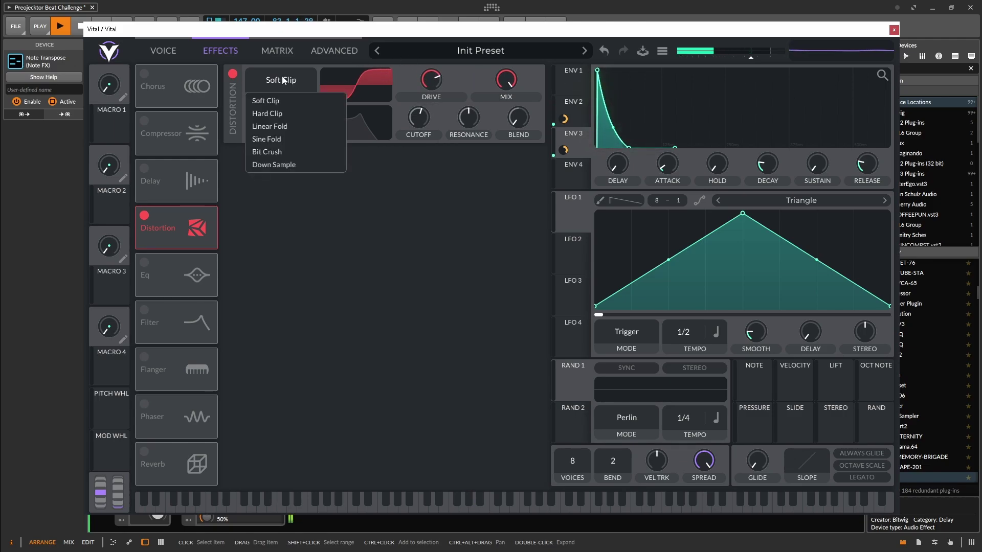
{"action": "left_click", "coordinate": [283, 114]}
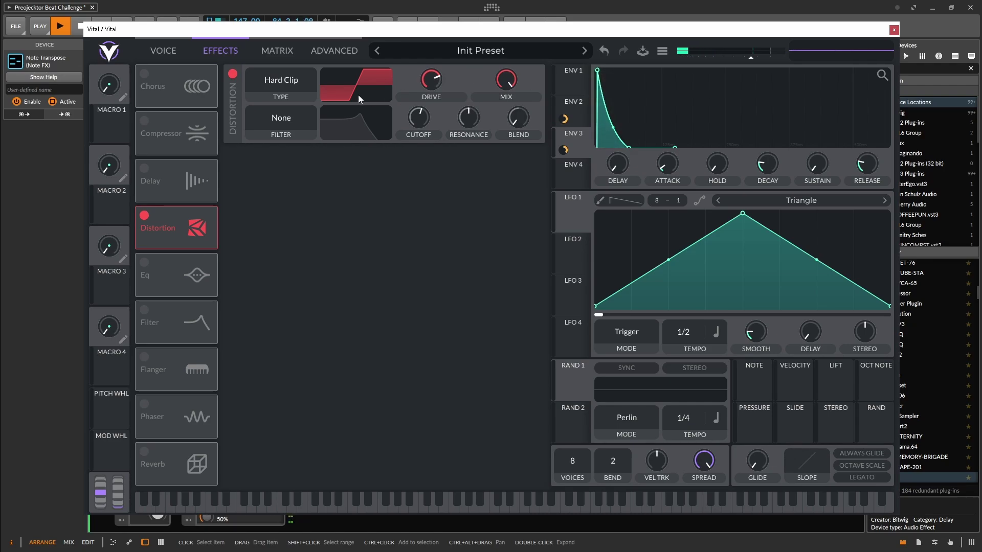
{"action": "left_click", "coordinate": [311, 89]}
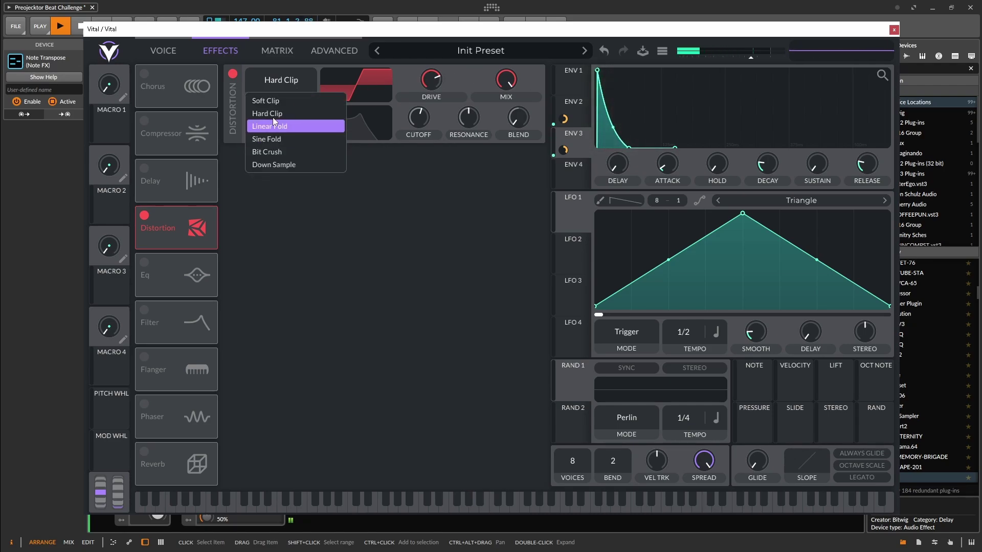
{"action": "left_click", "coordinate": [287, 86]}
Return to the voice settings and raise Filter 1's drive.
{"action": "left_click", "coordinate": [185, 57]}
{"action": "left_click_drag", "start_coordinate": [349, 384], "coordinate": [184, 383]}
{"action": "left_click_drag", "start_coordinate": [234, 459], "coordinate": [241, 457]}
Refine the envelopes, setting ENV 3's decay to 0.196 secs and removing ENV 1's attack, and stop playback.
{"action": "left_click_drag", "start_coordinate": [766, 165], "coordinate": [820, 150]}
{"action": "left_click_drag", "start_coordinate": [867, 168], "coordinate": [865, 166]}
{"action": "left_click", "coordinate": [883, 76]}
{"action": "left_click_drag", "start_coordinate": [663, 112], "coordinate": [622, 111]}
{"action": "left_click", "coordinate": [573, 137]}
{"action": "left_click_drag", "start_coordinate": [770, 165], "coordinate": [768, 164]}
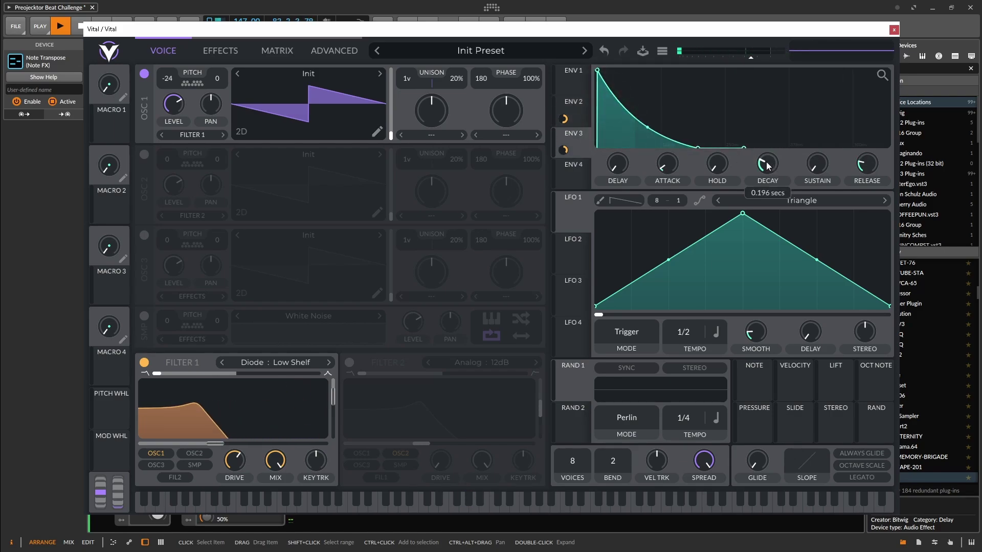
{"action": "left_click_drag", "start_coordinate": [665, 168], "coordinate": [663, 162]}
{"action": "left_click", "coordinate": [573, 108]}
{"action": "left_click", "coordinate": [573, 79]}
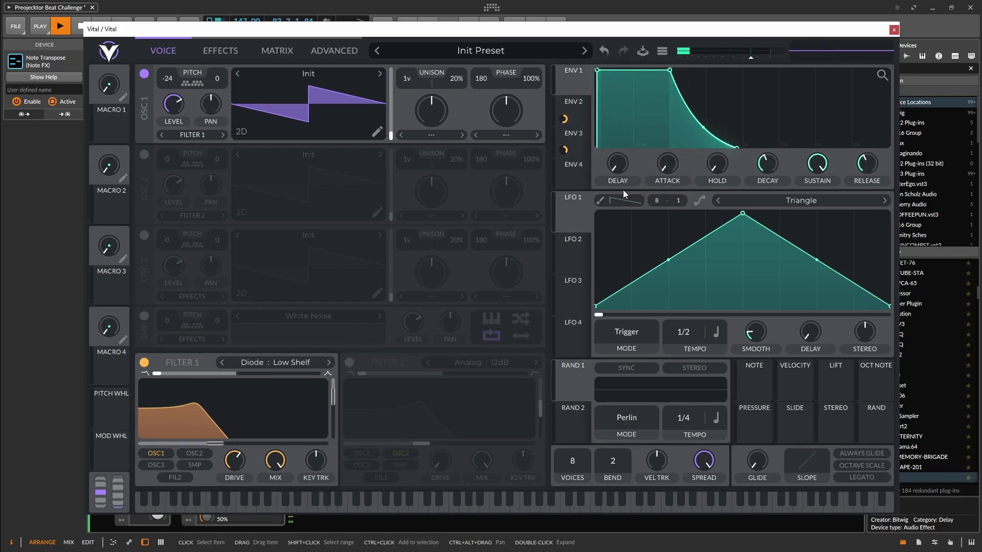
{"action": "key", "text": "space"}
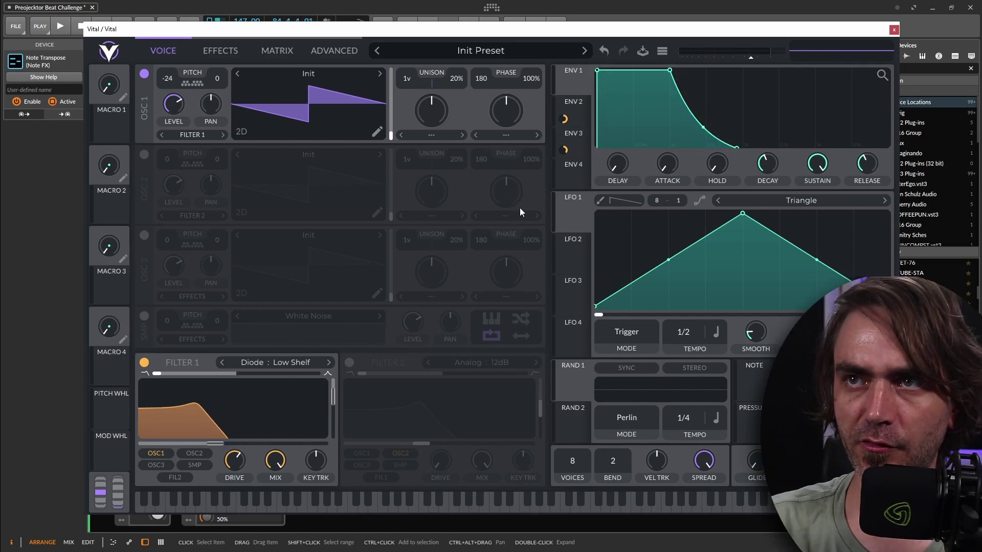
Route LFO 1 to OSC 1's pitch transpose with a modulation amount of 72.
{"action": "mouse_move", "coordinate": [580, 204]}
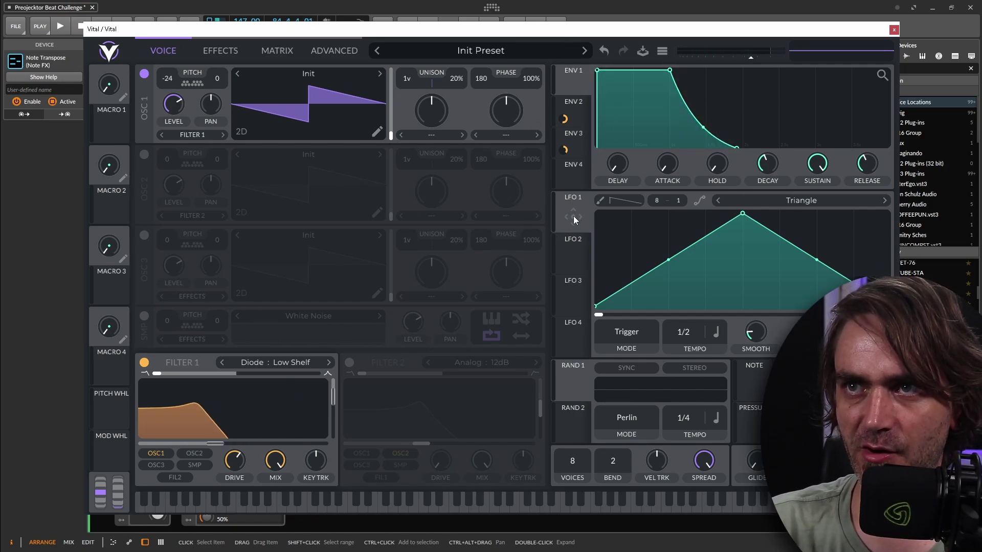
{"action": "left_click_drag", "start_coordinate": [574, 219], "coordinate": [347, 166]}
{"action": "left_click_drag", "start_coordinate": [166, 78], "coordinate": [168, 78]}
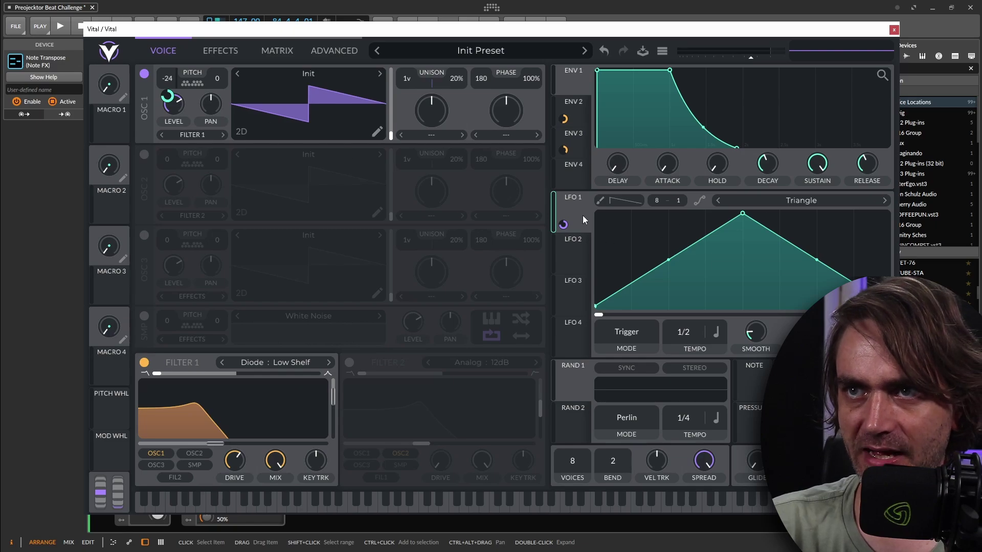
{"action": "right_click", "coordinate": [167, 97]}
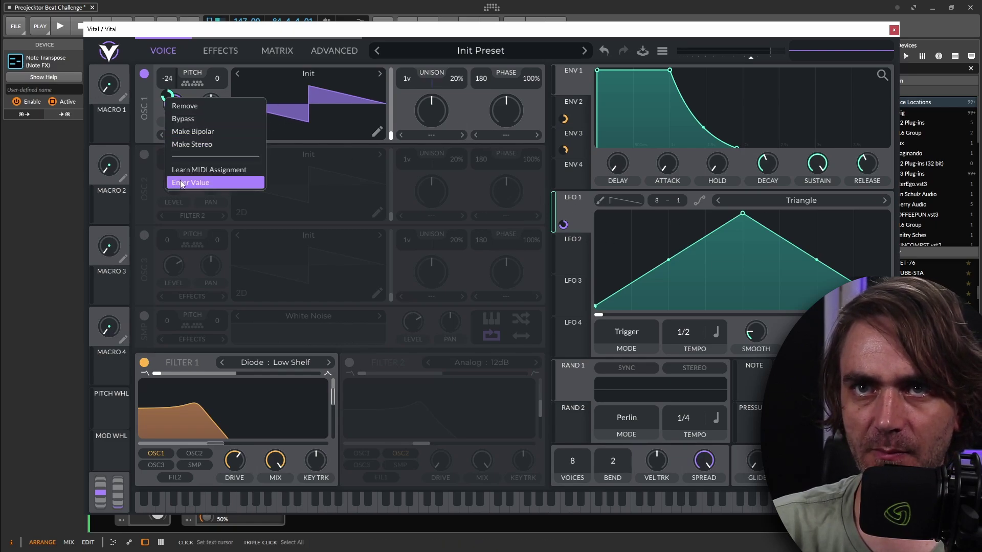
{"action": "left_click", "coordinate": [198, 182]}
{"action": "type", "text": "72"}
{"action": "key", "text": "Return"}
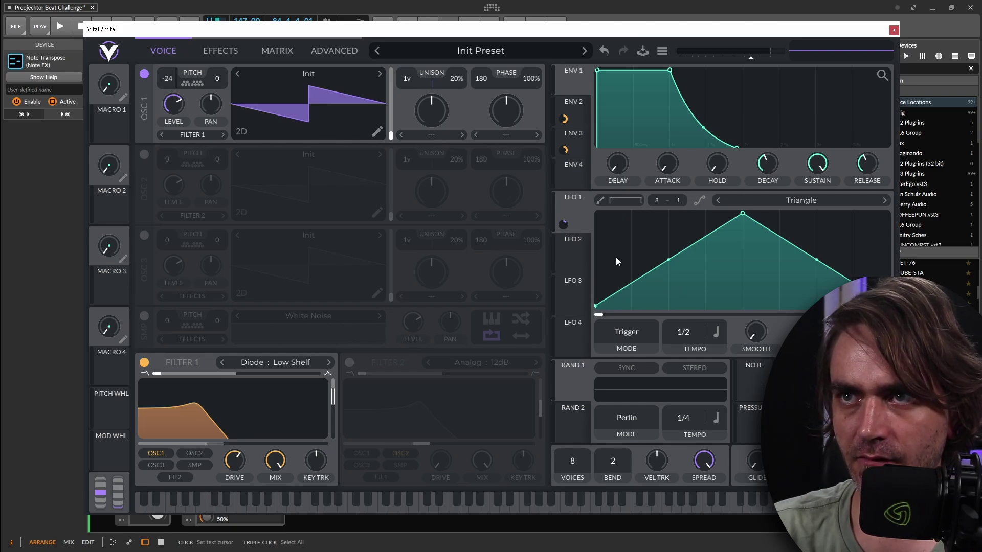
Redraw LFO 1 with a short full-level start that curves steeply down to zero about a quarter through the cycle.
{"action": "mouse_move", "coordinate": [619, 221]}
{"action": "left_mouse_down"}
{"action": "mouse_move", "coordinate": [705, 204]}
{"action": "mouse_move", "coordinate": [725, 222]}
{"action": "left_mouse_up"}
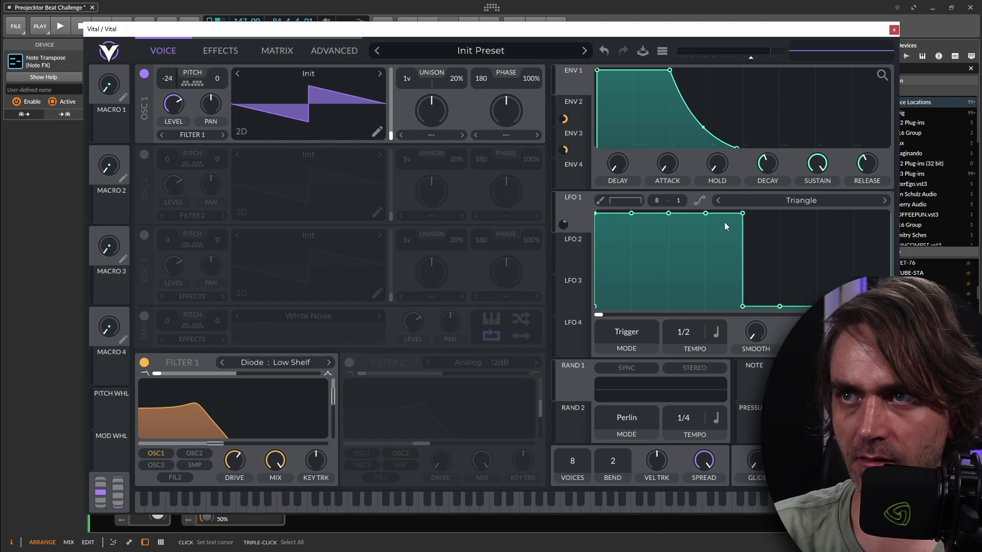
{"action": "left_click_drag", "start_coordinate": [721, 296], "coordinate": [686, 279]}
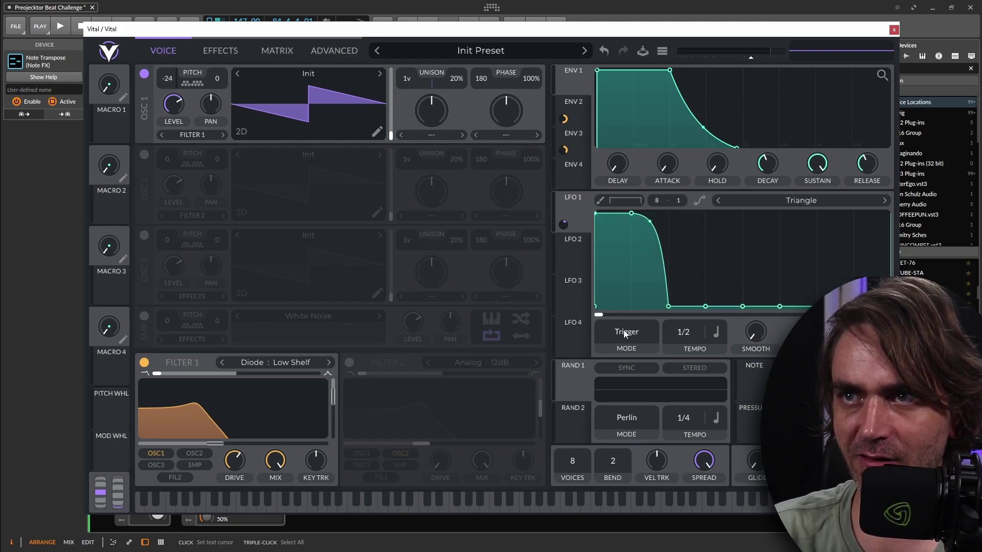
Start playback, move the Chorus effect behind Distortion in the effects chain, and enable it.
{"action": "key", "text": "space"}
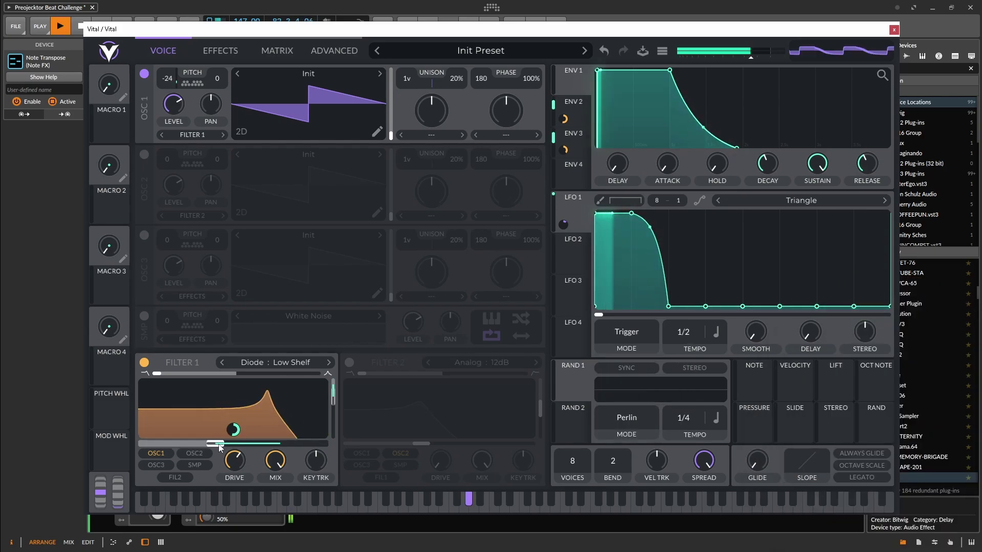
{"action": "mouse_move", "coordinate": [582, 217]}
{"action": "left_mouse_down"}
{"action": "mouse_move", "coordinate": [217, 451]}
{"action": "mouse_move", "coordinate": [447, 310]}
{"action": "mouse_move", "coordinate": [566, 213]}
{"action": "mouse_move", "coordinate": [581, 213]}
{"action": "left_mouse_up"}
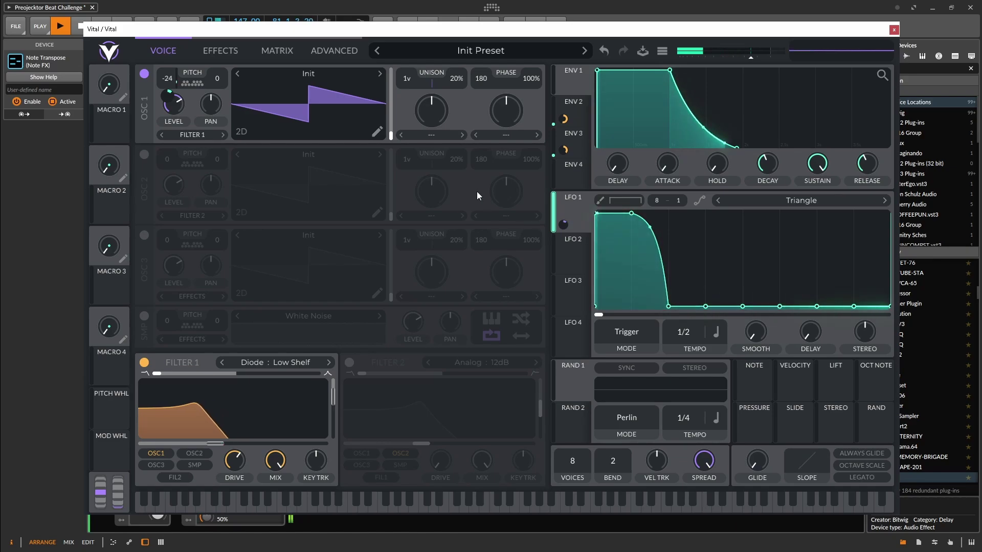
{"action": "left_click", "coordinate": [211, 53]}
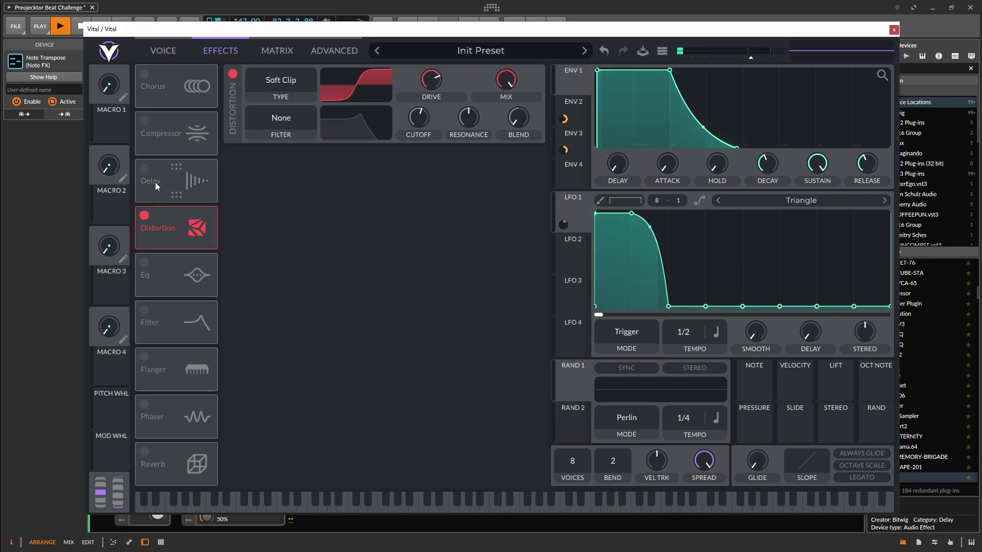
{"action": "left_click_drag", "start_coordinate": [160, 229], "coordinate": [163, 240]}
{"action": "left_click_drag", "start_coordinate": [183, 95], "coordinate": [182, 190]}
{"action": "left_click", "coordinate": [145, 168]}
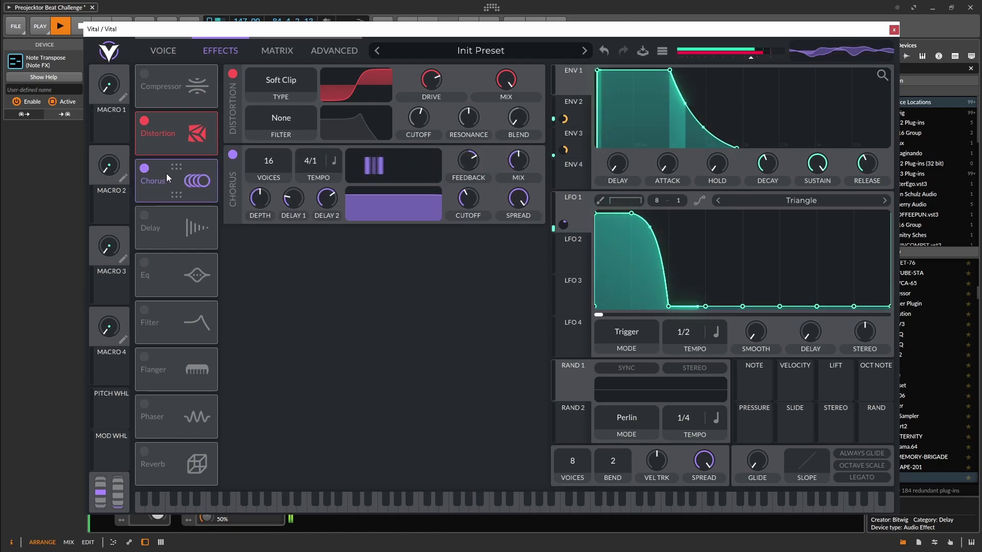
Freeze the Chorus tempo, raise its filter cutoff to about 107, and lower the spread and set the mix to about 20%.
{"action": "left_click_drag", "start_coordinate": [306, 157], "coordinate": [311, 198]}
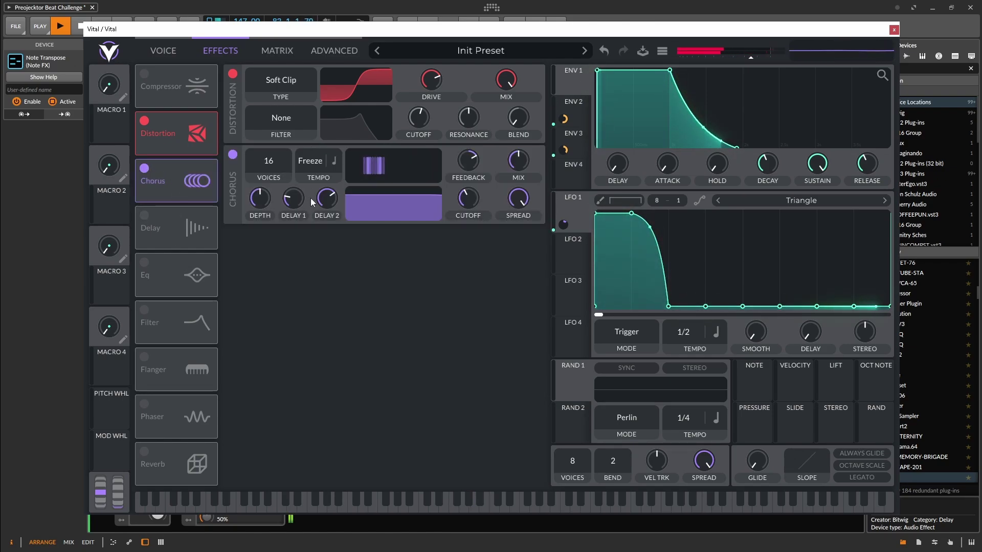
{"action": "left_click_drag", "start_coordinate": [417, 206], "coordinate": [436, 240]}
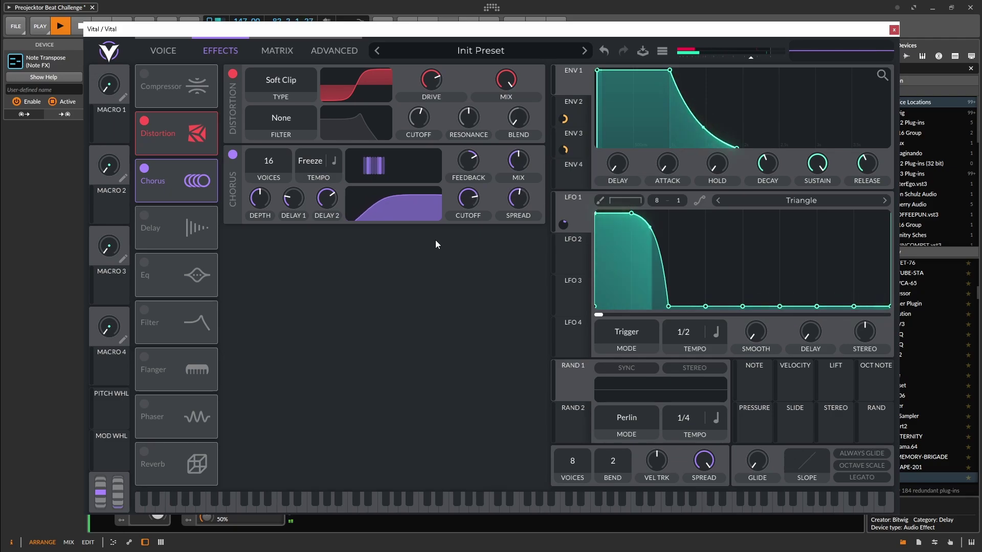
{"action": "left_click_drag", "start_coordinate": [512, 161], "coordinate": [511, 170]}
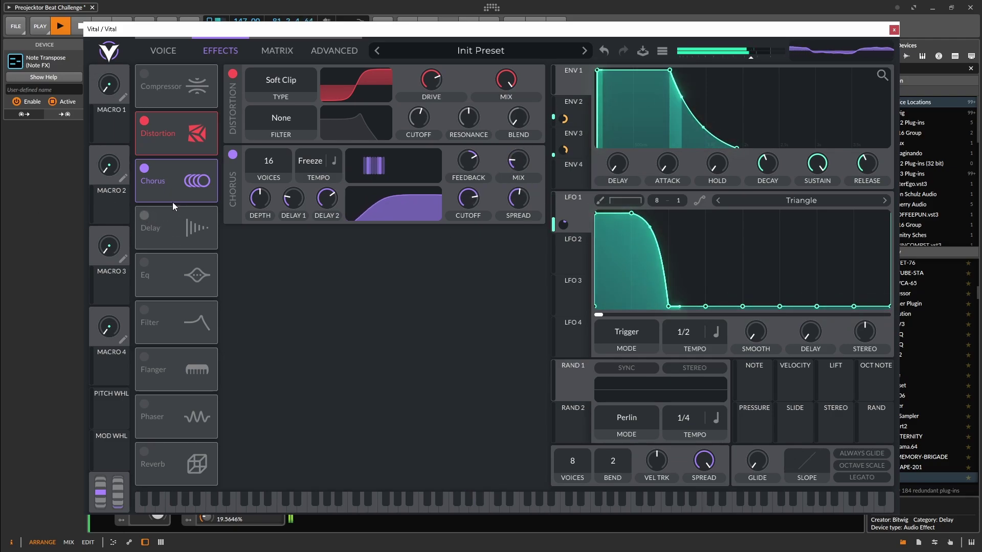
Reduce the Distortion drive and give it a Post filter with full blend and a lowered cutoff modulated by ENV 2.
{"action": "left_click_drag", "start_coordinate": [431, 80], "coordinate": [437, 91]}
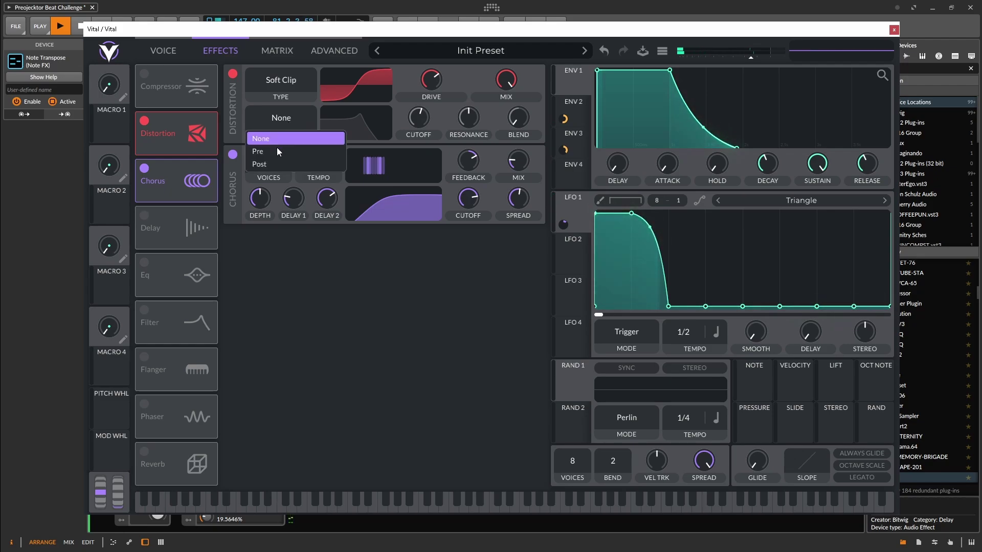
{"action": "left_click", "coordinate": [267, 164]}
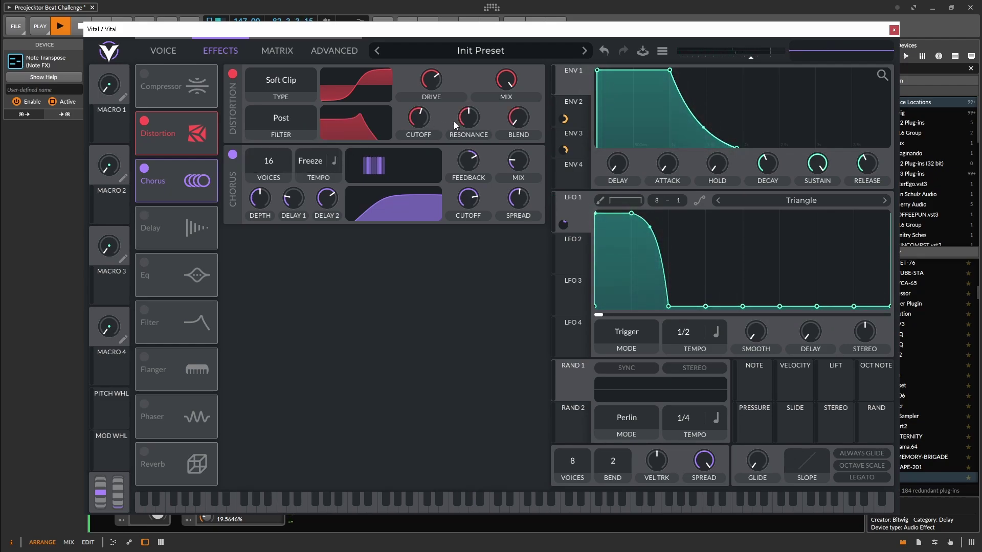
{"action": "left_click_drag", "start_coordinate": [513, 121], "coordinate": [545, 69]}
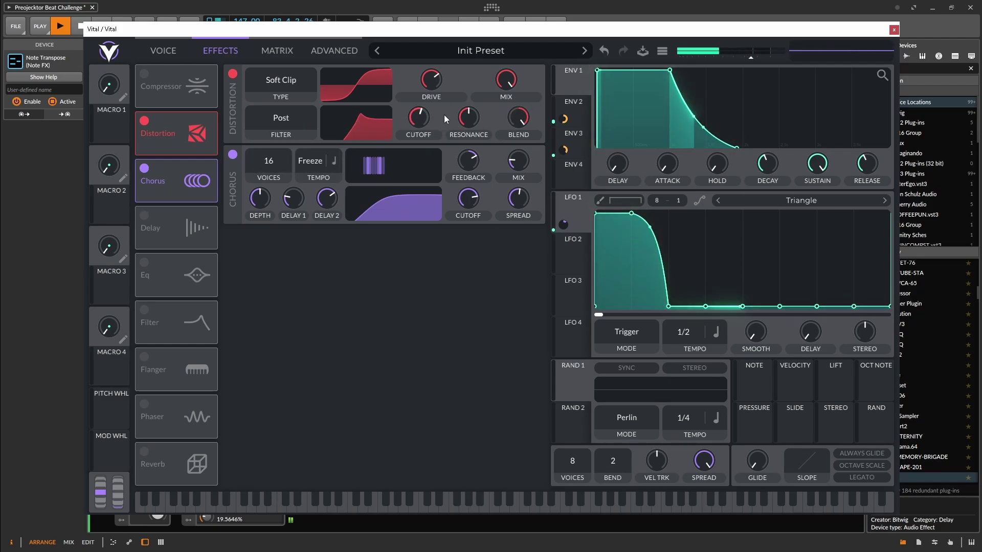
{"action": "left_click_drag", "start_coordinate": [421, 114], "coordinate": [419, 122]}
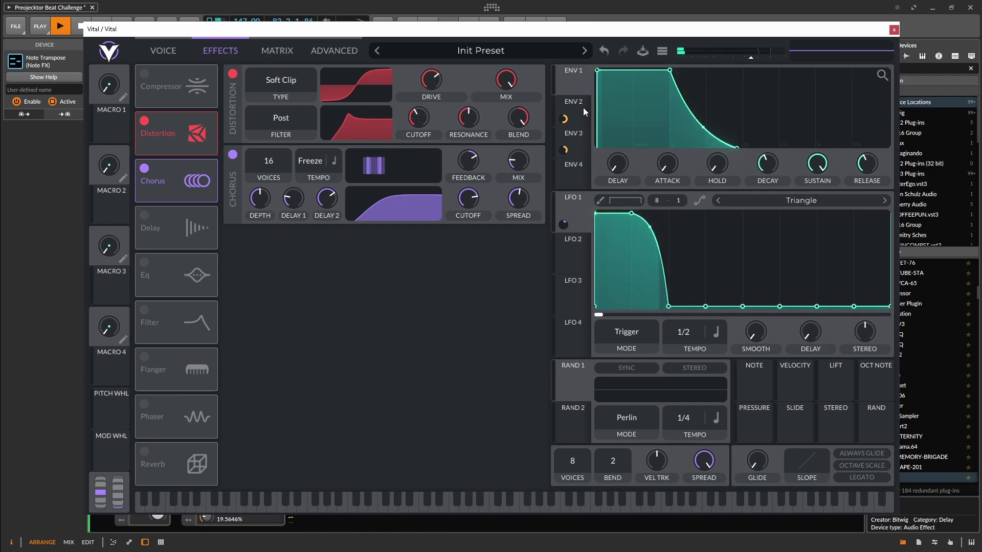
{"action": "left_click_drag", "start_coordinate": [583, 108], "coordinate": [420, 129]}
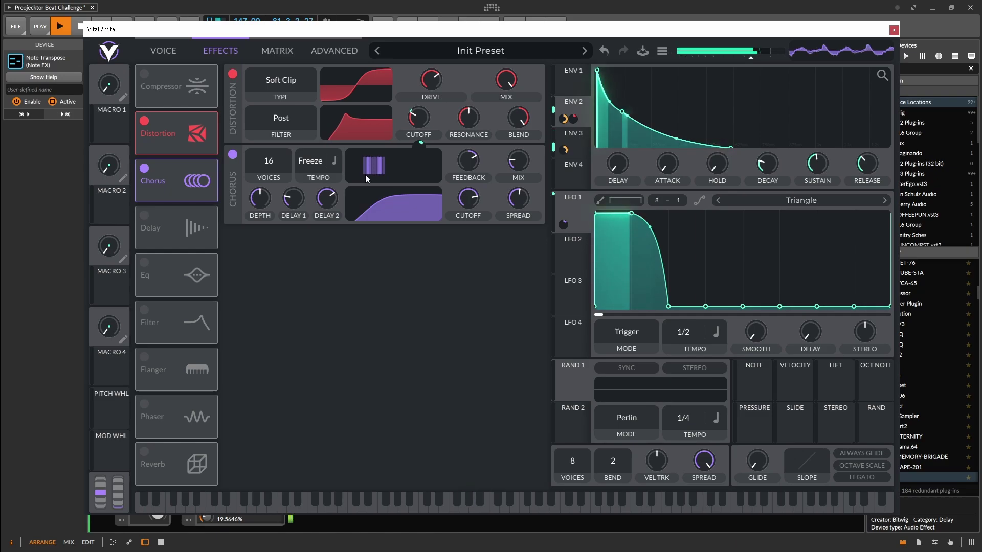
Enable Reverb with about 21% mix and a decay time of about 3.38 secs, and raise its size, low cut and high cut.
{"action": "left_click", "coordinate": [145, 452]}
{"action": "mouse_move", "coordinate": [527, 252]}
{"action": "left_mouse_down"}
{"action": "mouse_move", "coordinate": [536, 236]}
{"action": "mouse_move", "coordinate": [526, 252]}
{"action": "left_mouse_up"}
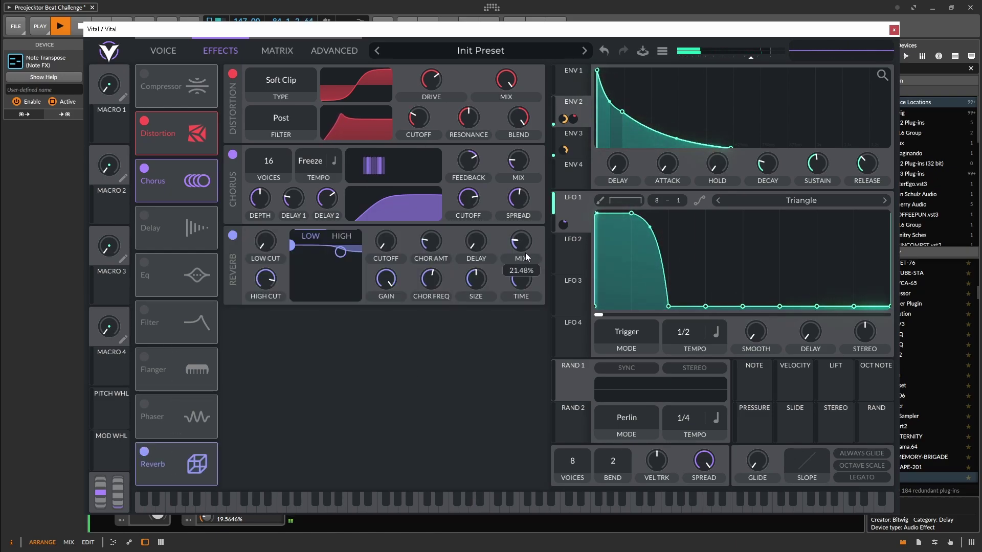
{"action": "left_click_drag", "start_coordinate": [519, 289], "coordinate": [488, 274]}
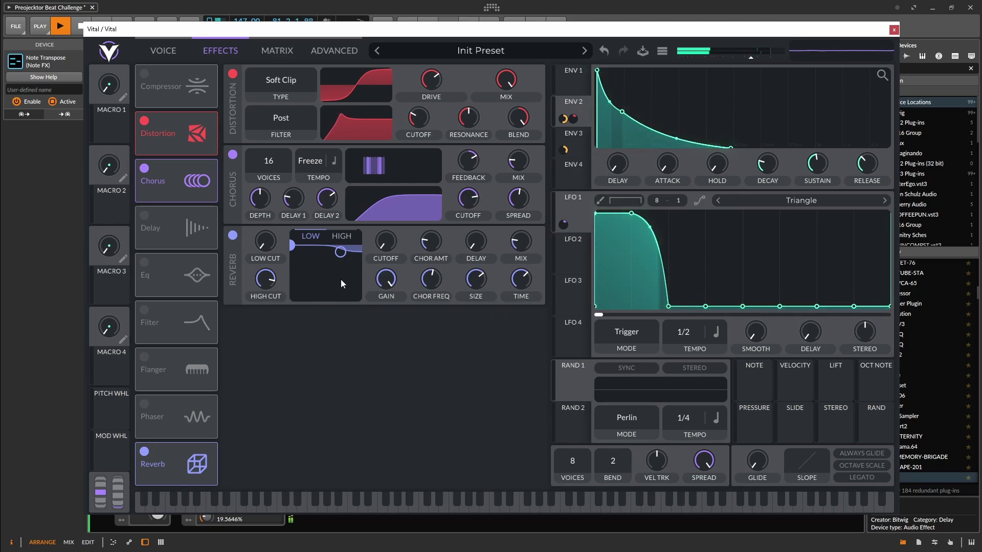
{"action": "left_click_drag", "start_coordinate": [268, 246], "coordinate": [279, 227]}
{"action": "left_click_drag", "start_coordinate": [266, 279], "coordinate": [291, 268]}
Close the synth window, fine-tune the third Vital track's volume, and unfold Group 5.
{"action": "key", "text": "Escape"}
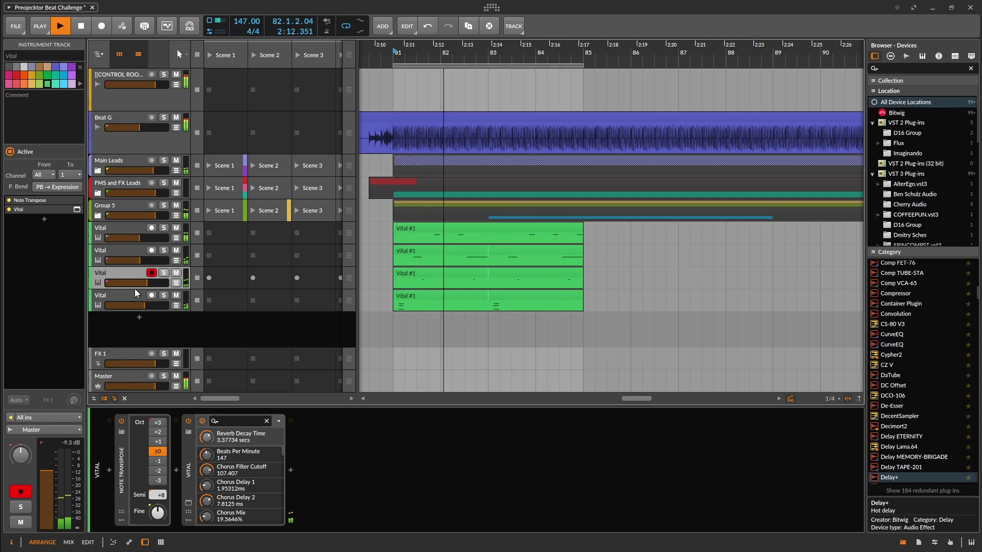
{"action": "left_click_drag", "start_coordinate": [149, 285], "coordinate": [150, 284]}
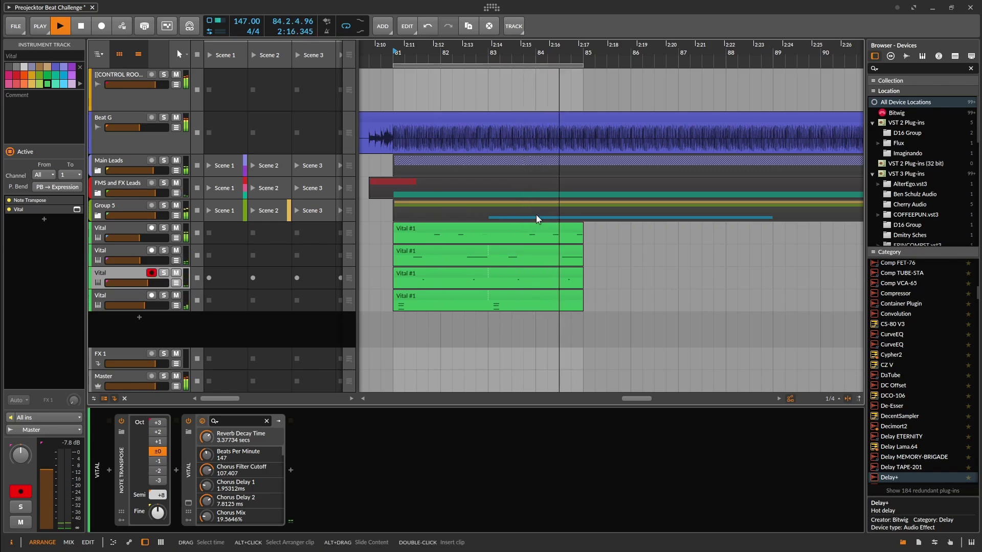
{"action": "scroll", "coordinate": [537, 217], "scroll_direction": "down", "scroll_amount": 3}
{"action": "left_click", "coordinate": [98, 215]}
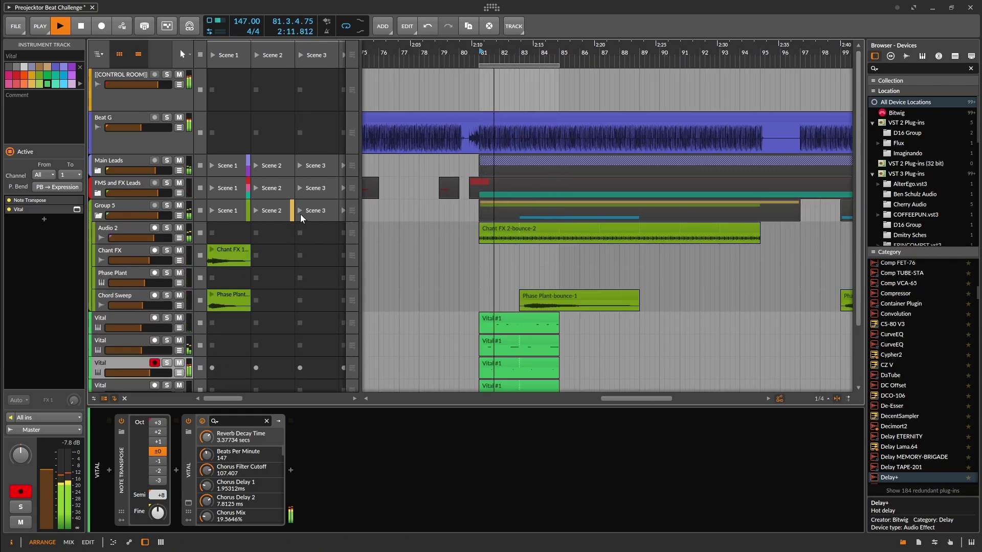
{"action": "left_click", "coordinate": [552, 296]}
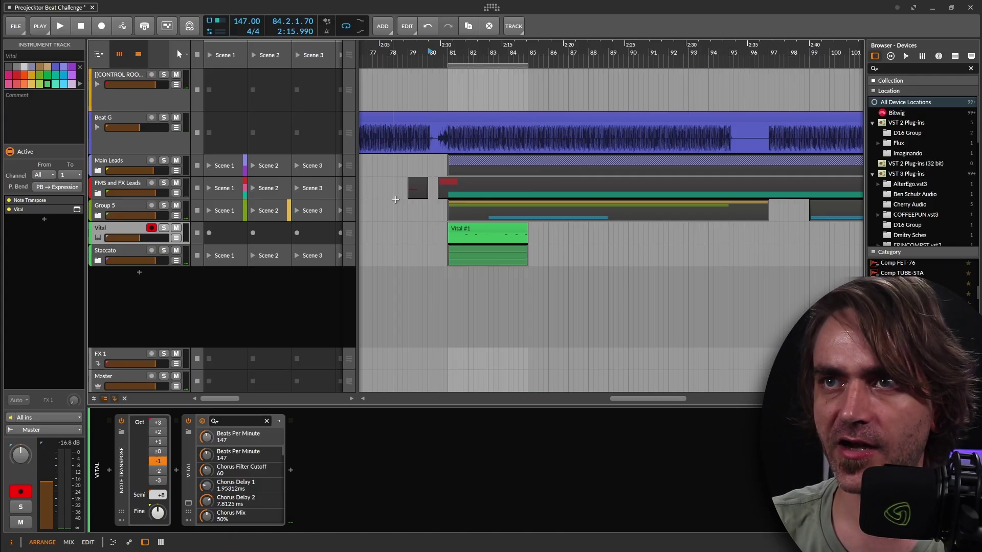
Enlarge the Vital track above the Staccato group and open its Vital #1 clip for note editing.
{"action": "scroll", "coordinate": [478, 261], "scroll_direction": "up", "scroll_amount": 4}
{"action": "scroll", "coordinate": [478, 261], "scroll_direction": "right", "scroll_amount": 3}
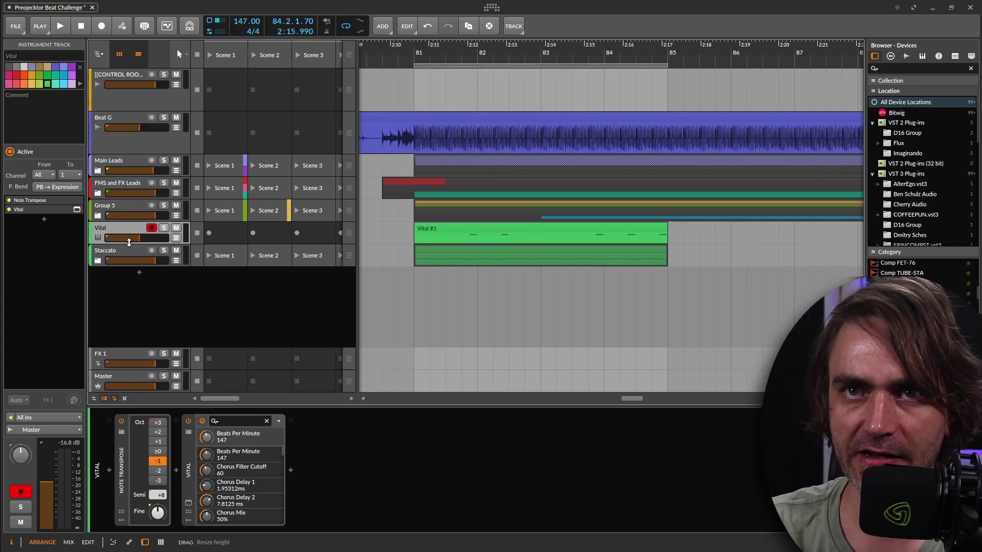
{"action": "left_click_drag", "start_coordinate": [129, 242], "coordinate": [130, 272]}
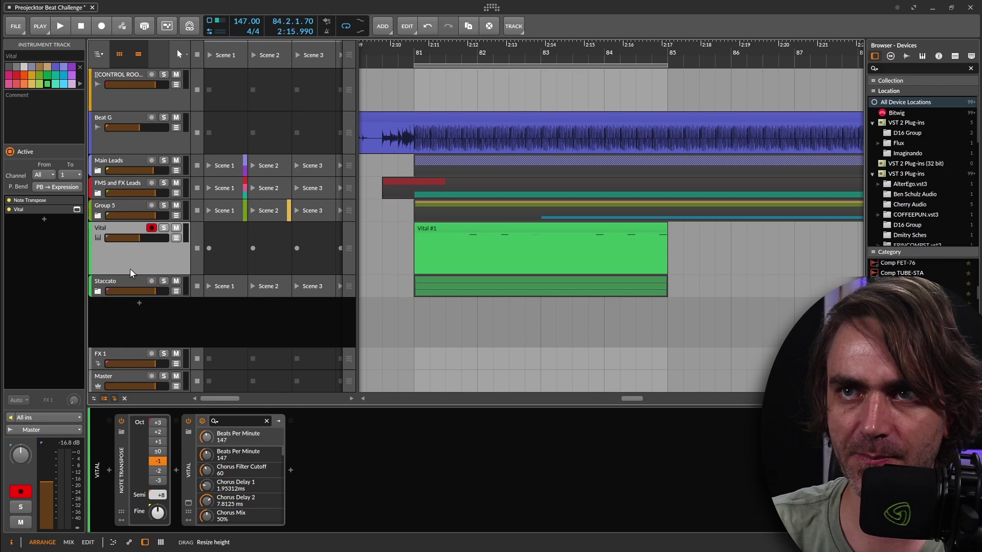
{"action": "right_click", "coordinate": [128, 232]}
{"action": "left_click", "coordinate": [505, 250]}
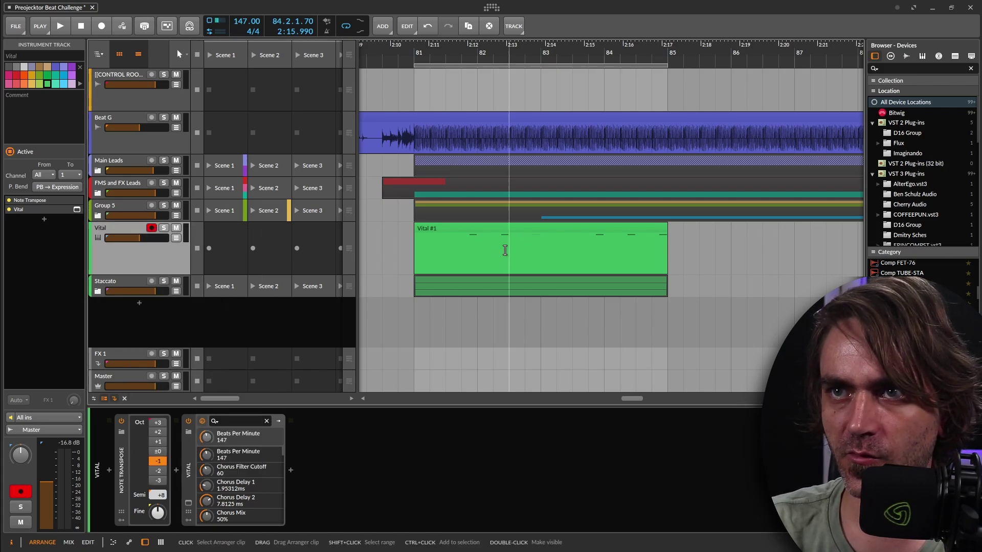
{"action": "double_click", "coordinate": [510, 231]}
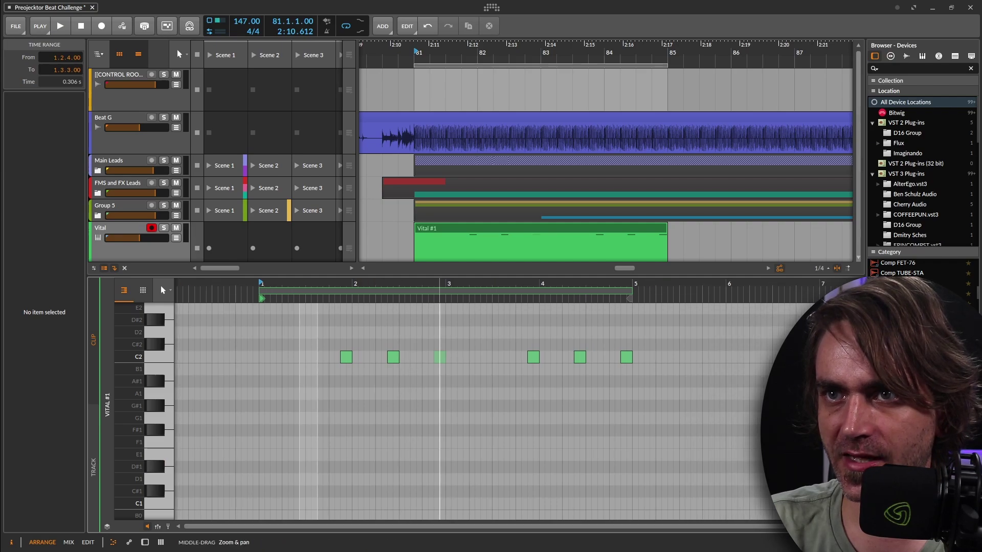
Delete the clip's notes except the C2 notes at the ends of bars 1 and 3, and return to the device chain.
{"action": "left_click_drag", "start_coordinate": [418, 331], "coordinate": [470, 381]}
{"action": "key", "text": "Delete"}
{"action": "left_click_drag", "start_coordinate": [386, 337], "coordinate": [394, 380]}
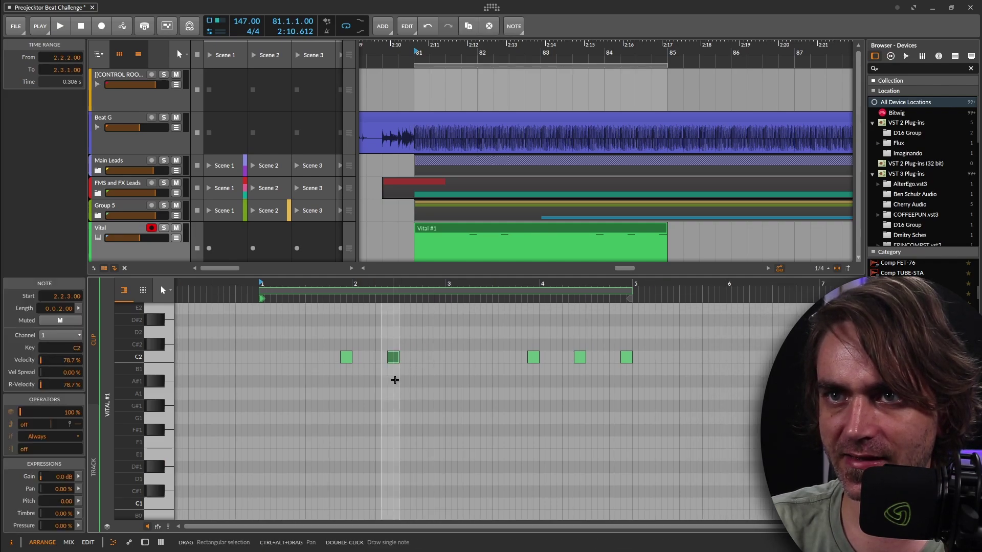
{"action": "left_click_drag", "start_coordinate": [573, 336], "coordinate": [655, 378]}
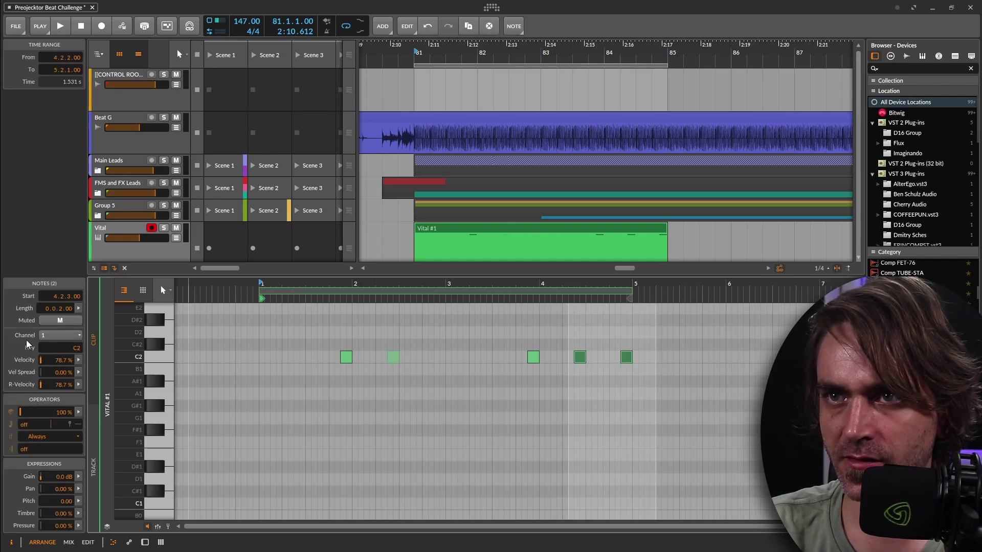
{"action": "left_click", "coordinate": [146, 543]}
Duplicate the Vital track, mute the copy, and solo the original.
{"action": "right_click", "coordinate": [146, 263]}
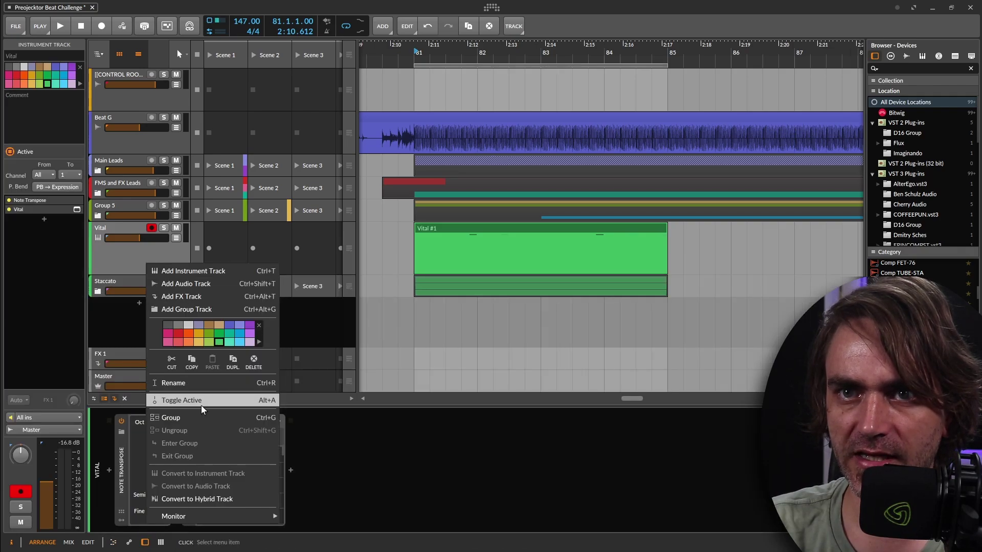
{"action": "left_click", "coordinate": [237, 366]}
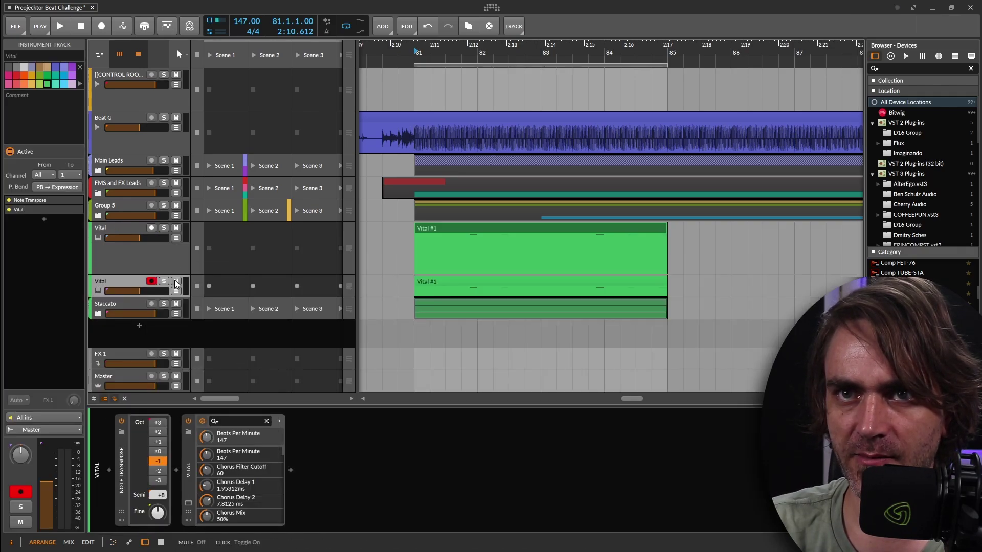
{"action": "left_click", "coordinate": [158, 249]}
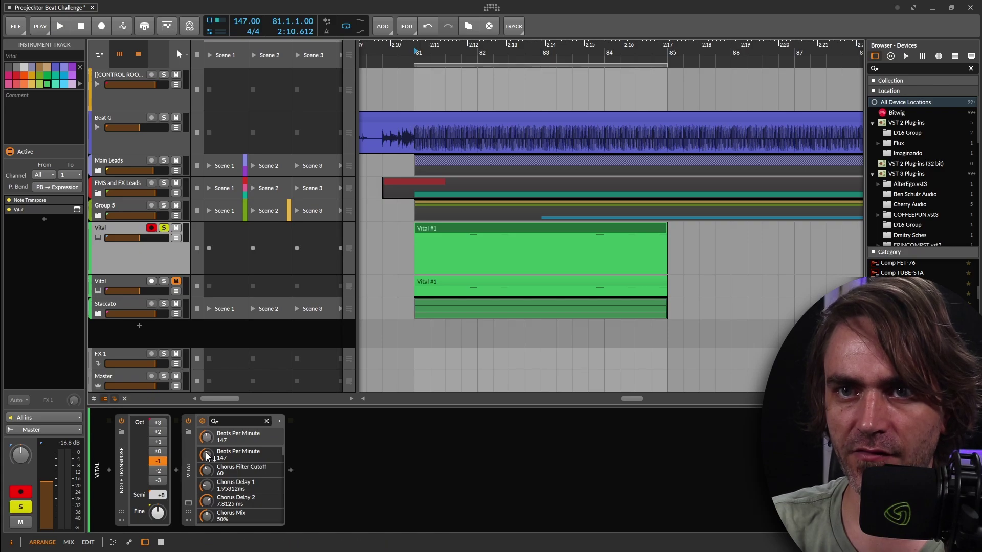
Shorten the arranger loop to one bar starting at 81.3.1.
{"action": "key", "text": "space"}
{"action": "left_click_drag", "start_coordinate": [416, 65], "coordinate": [446, 74]}
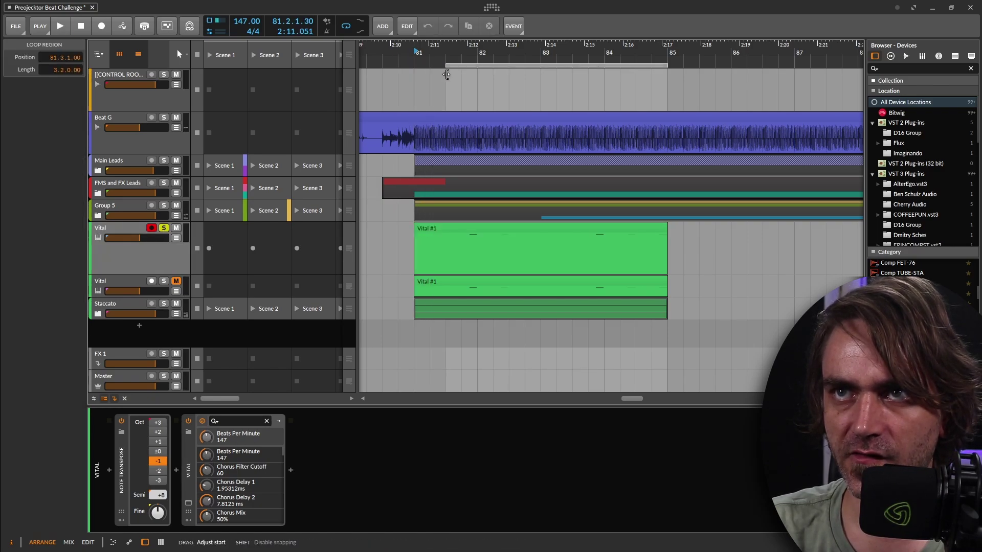
{"action": "left_click_drag", "start_coordinate": [665, 65], "coordinate": [482, 96]}
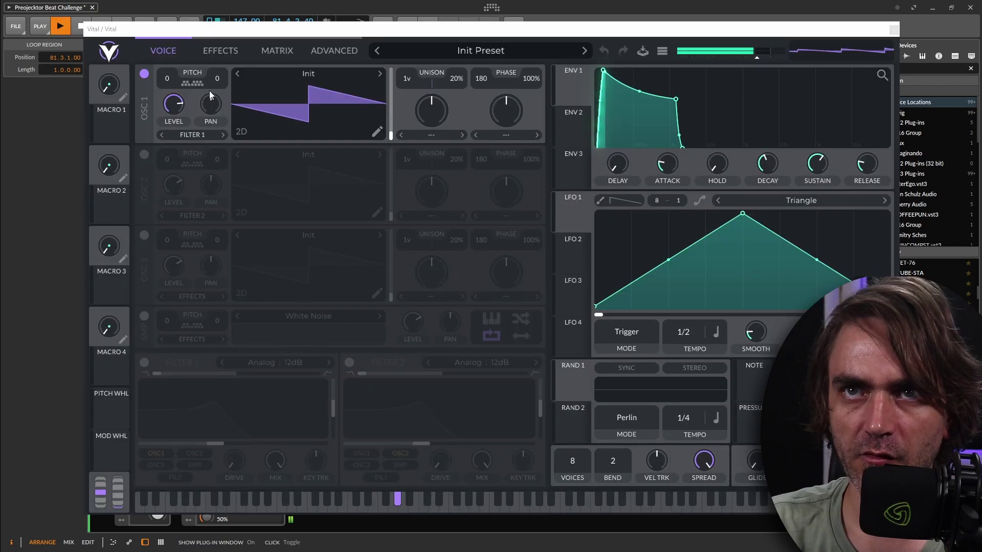
Transpose OSC 1 to -24, stop playback, and route LFO 1 to the transpose with a modulation amount of 24.
{"action": "scroll", "coordinate": [171, 89], "scroll_direction": "down", "scroll_amount": 4}
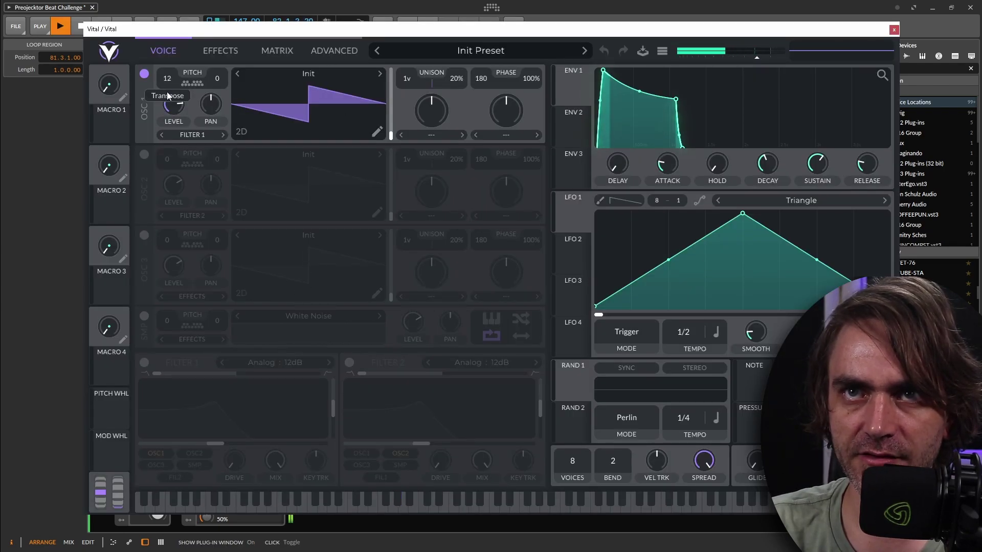
{"action": "key", "text": "space"}
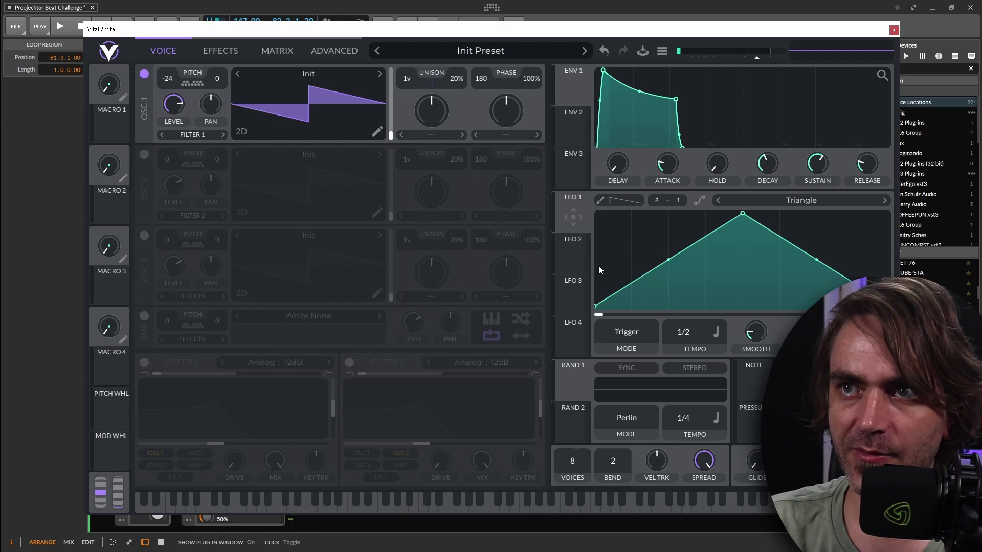
{"action": "left_click_drag", "start_coordinate": [569, 222], "coordinate": [166, 93]}
{"action": "right_click", "coordinate": [173, 103]}
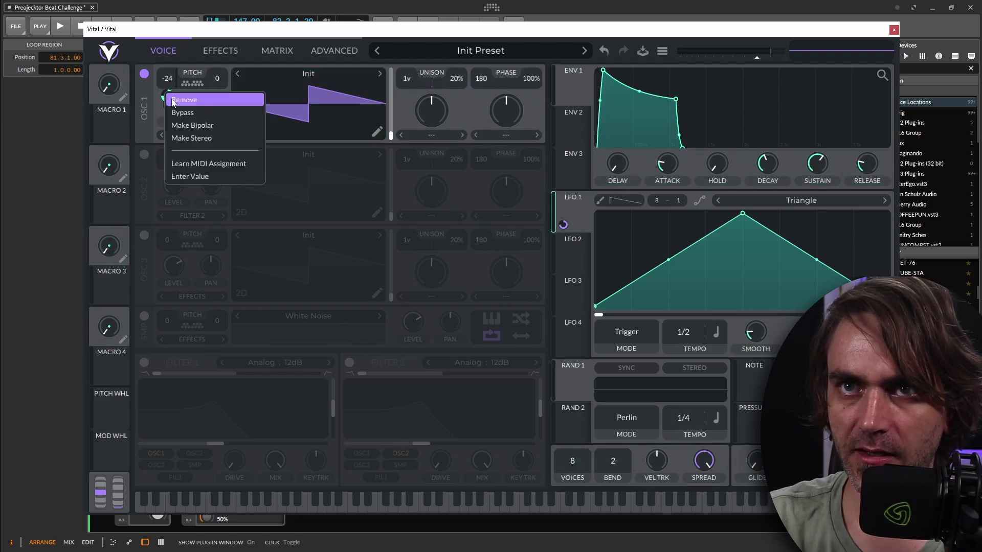
{"action": "left_click", "coordinate": [189, 176]}
{"action": "type", "text": "24"}
{"action": "key", "text": "Return"}
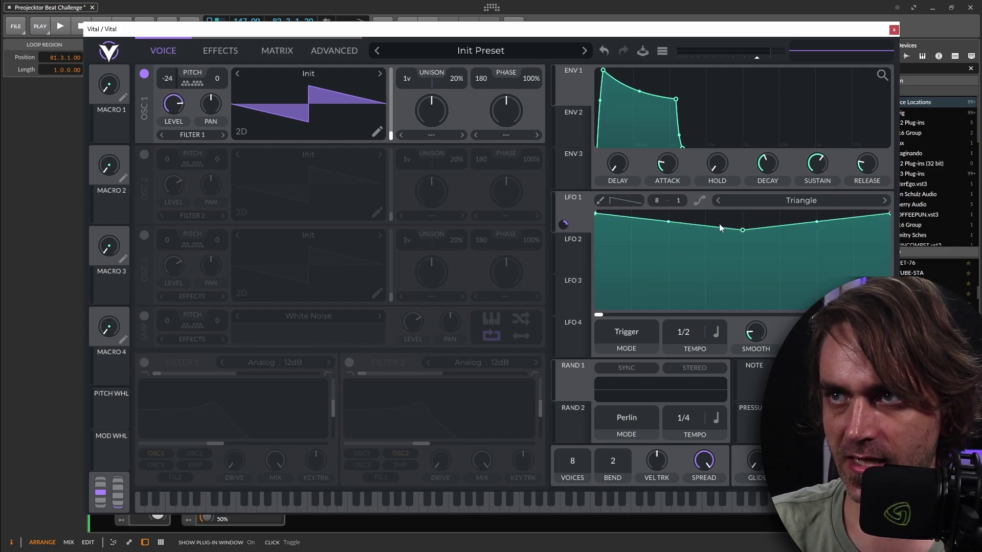
Reshape LFO 1 into a ramp falling to zero a quarter through the cycle and staying flat at zero after that.
{"action": "left_click_drag", "start_coordinate": [719, 228], "coordinate": [664, 311]}
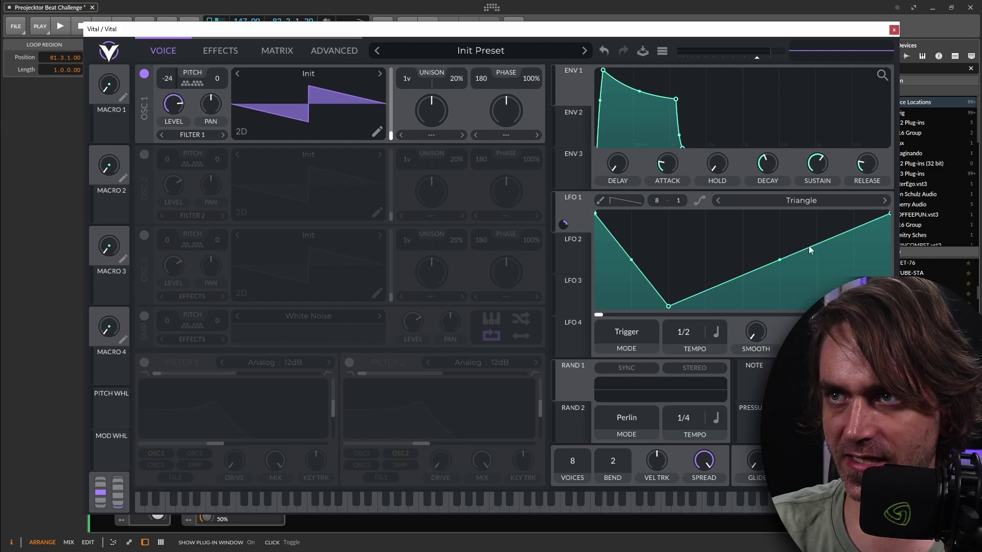
{"action": "left_click_drag", "start_coordinate": [858, 224], "coordinate": [854, 302]}
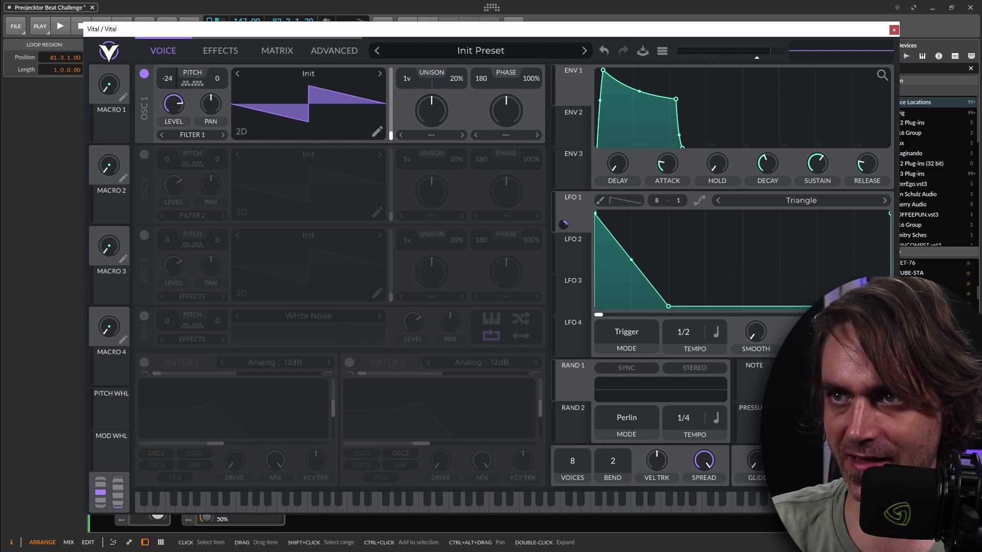
Set LFO 1 to Envelope mode and, during playback, shape a full-level hold for an eighth of the cycle with a curved fall to zero at three eighths.
{"action": "left_click", "coordinate": [625, 339]}
{"action": "left_click", "coordinate": [623, 381]}
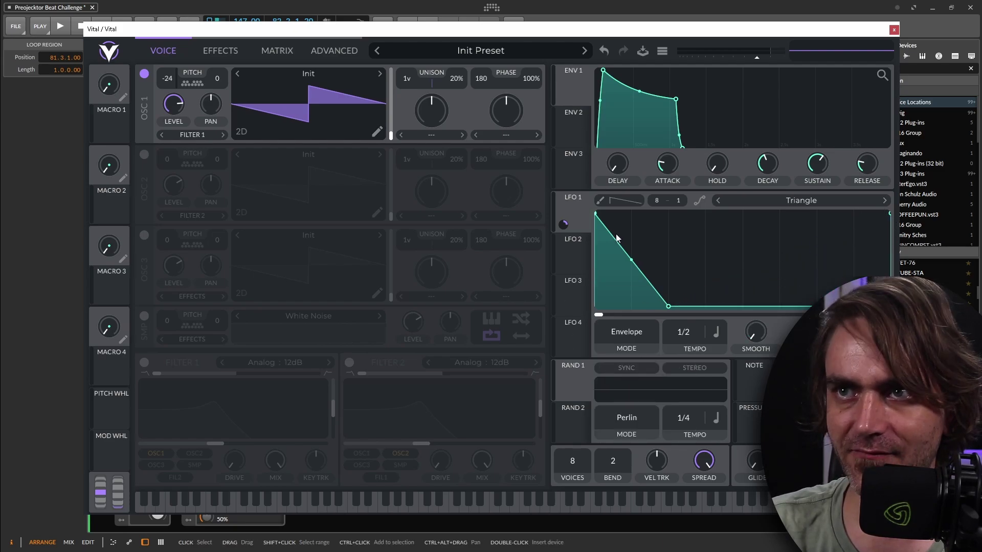
{"action": "key", "text": "space"}
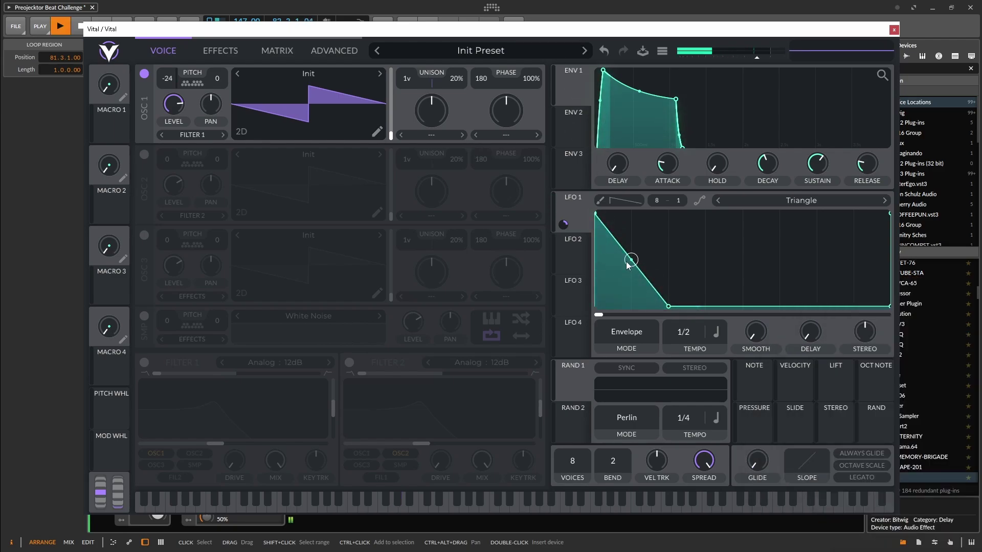
{"action": "left_click_drag", "start_coordinate": [673, 306], "coordinate": [722, 317]}
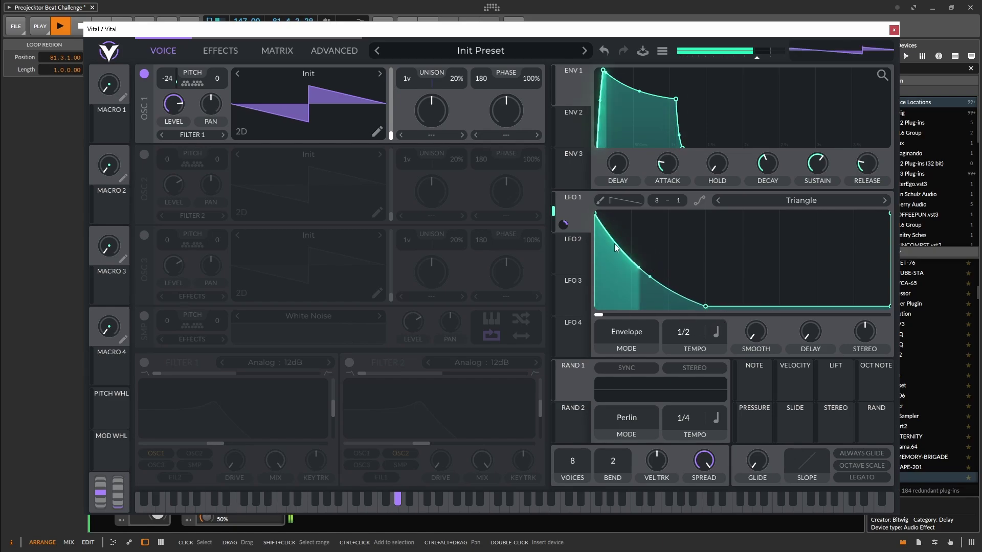
{"action": "double_click", "coordinate": [623, 225]}
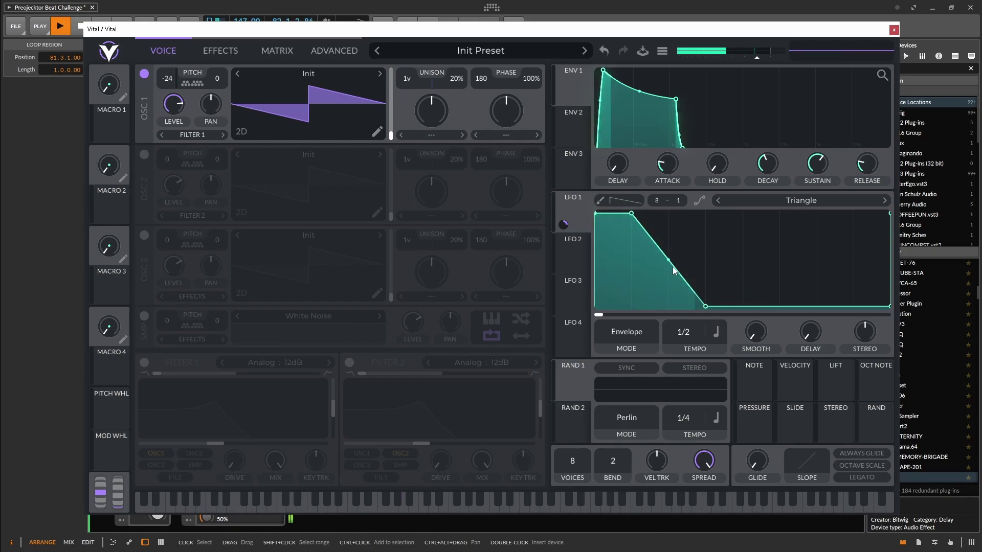
{"action": "left_click_drag", "start_coordinate": [665, 278], "coordinate": [671, 280]}
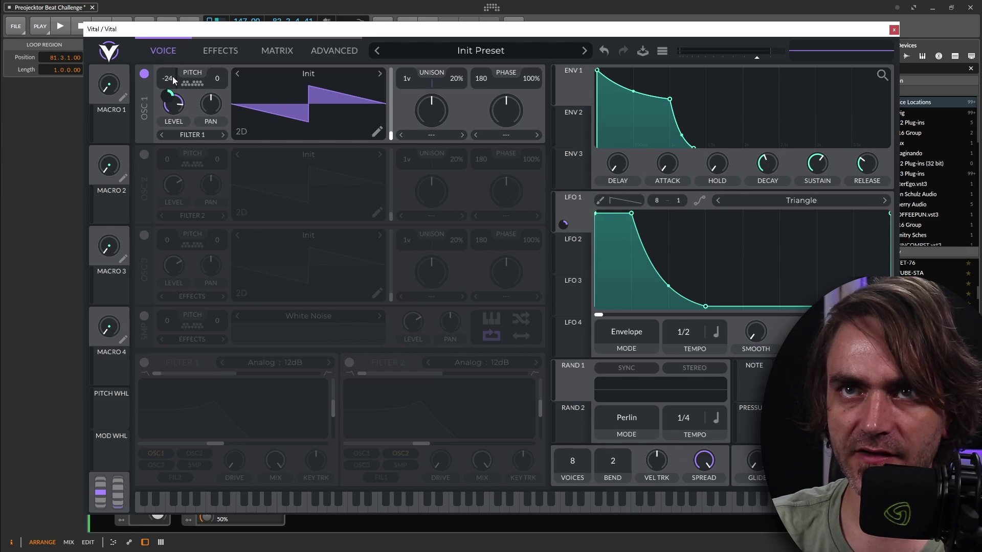
Transpose OSC 1 to -12, halve LFO 1's plateau height, and end its fall slightly earlier.
{"action": "scroll", "coordinate": [173, 79], "scroll_direction": "up", "scroll_amount": 1}
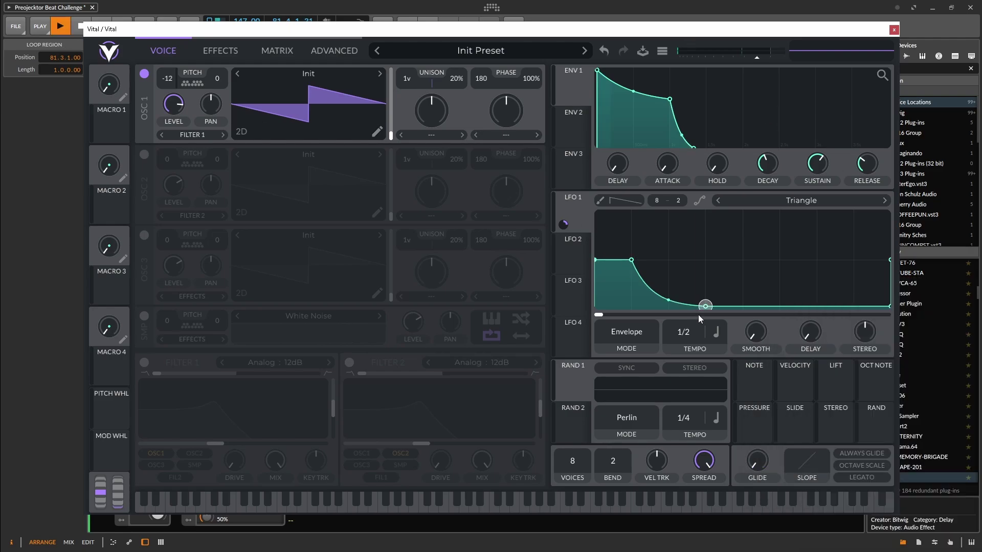
{"action": "left_click_drag", "start_coordinate": [699, 314], "coordinate": [688, 312]}
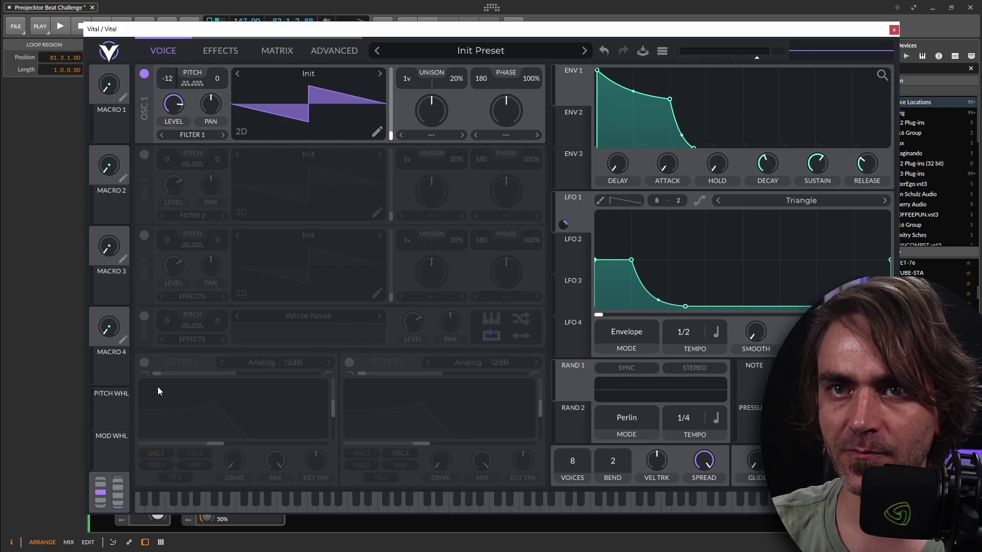
Turn on Filter 1 and set the Distortion effect's type to Soft Clip.
{"action": "left_click", "coordinate": [144, 363]}
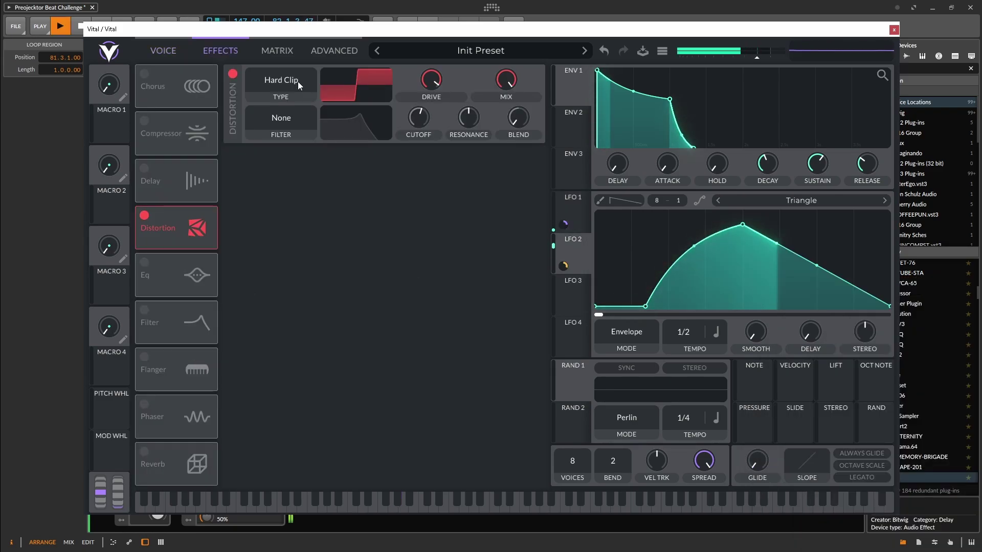
{"action": "left_click", "coordinate": [288, 81]}
{"action": "left_click", "coordinate": [277, 102]}
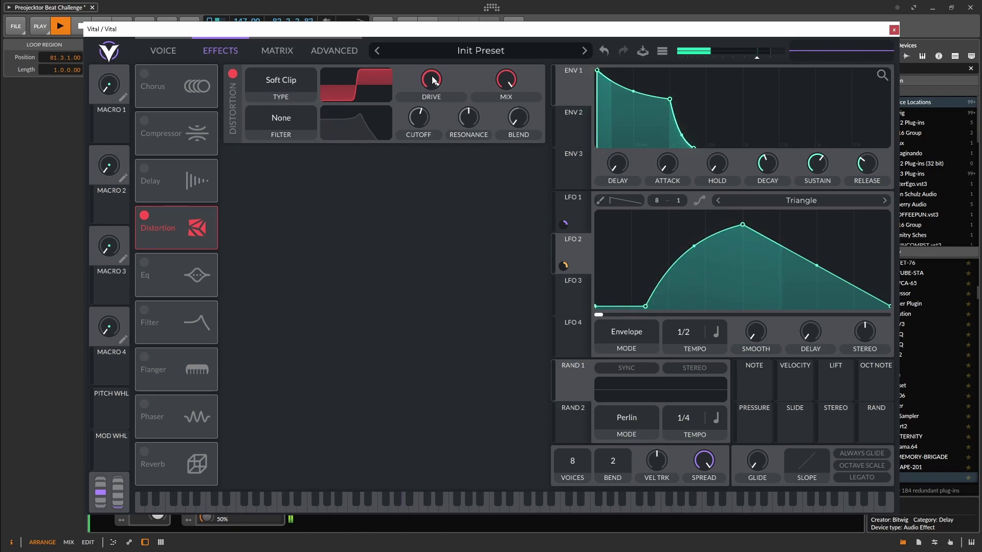
Increase LFO 2's modulation of Filter 1's cutoff and reshape LFO 2 into a lowered two-stage decay reaching zero about halfway through the cycle.
{"action": "left_click", "coordinate": [171, 54]}
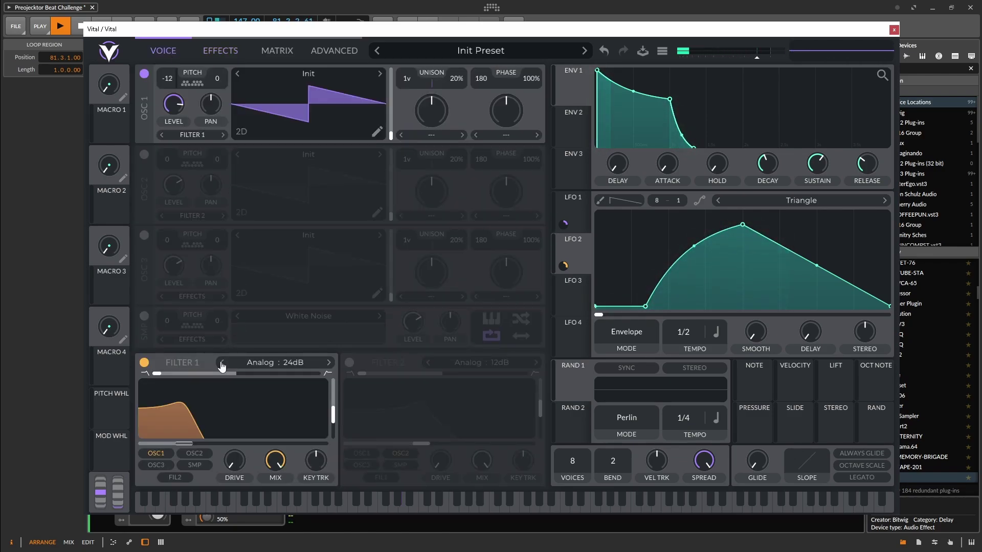
{"action": "left_click_drag", "start_coordinate": [190, 439], "coordinate": [236, 432]}
{"action": "left_click_drag", "start_coordinate": [597, 306], "coordinate": [597, 212]}
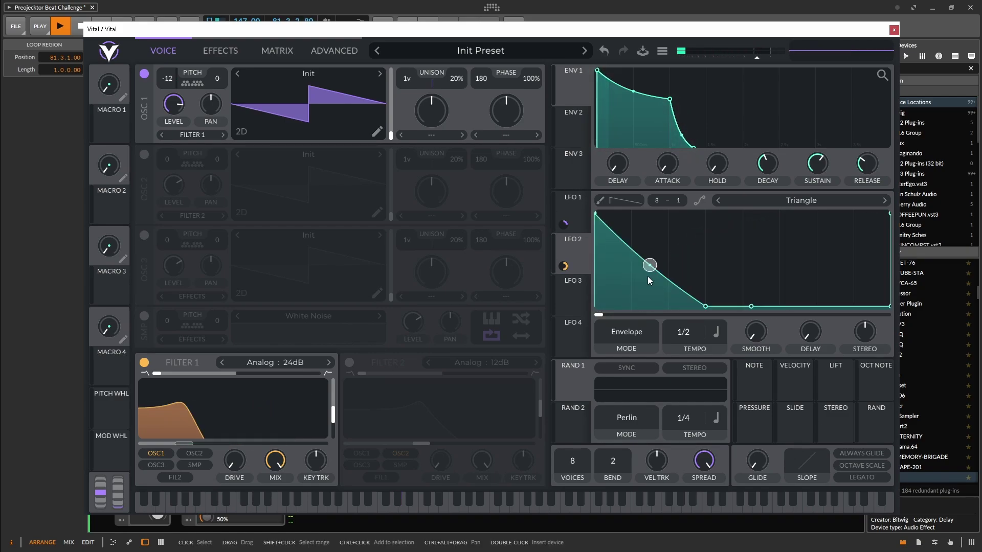
{"action": "left_click_drag", "start_coordinate": [648, 276], "coordinate": [706, 266]}
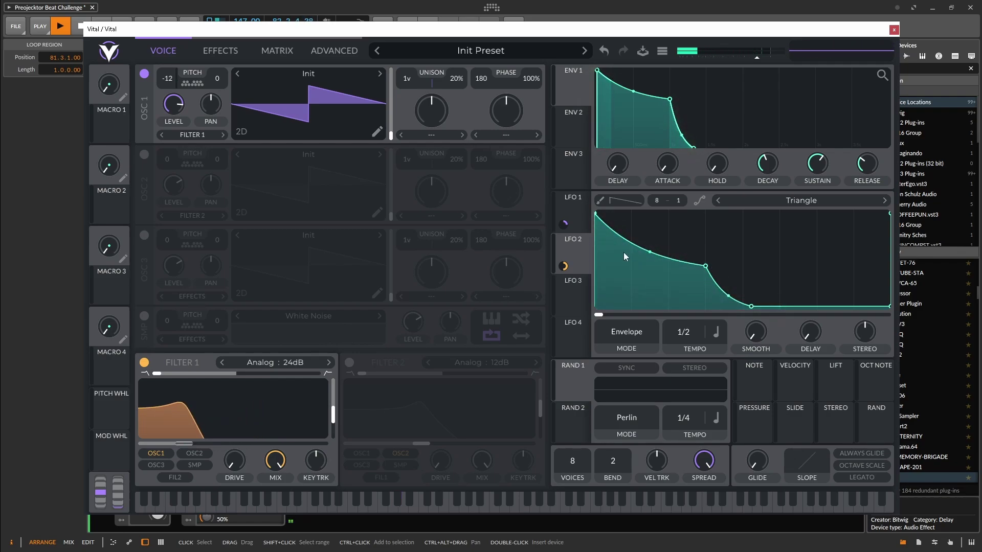
{"action": "left_click_drag", "start_coordinate": [593, 247], "coordinate": [593, 259]}
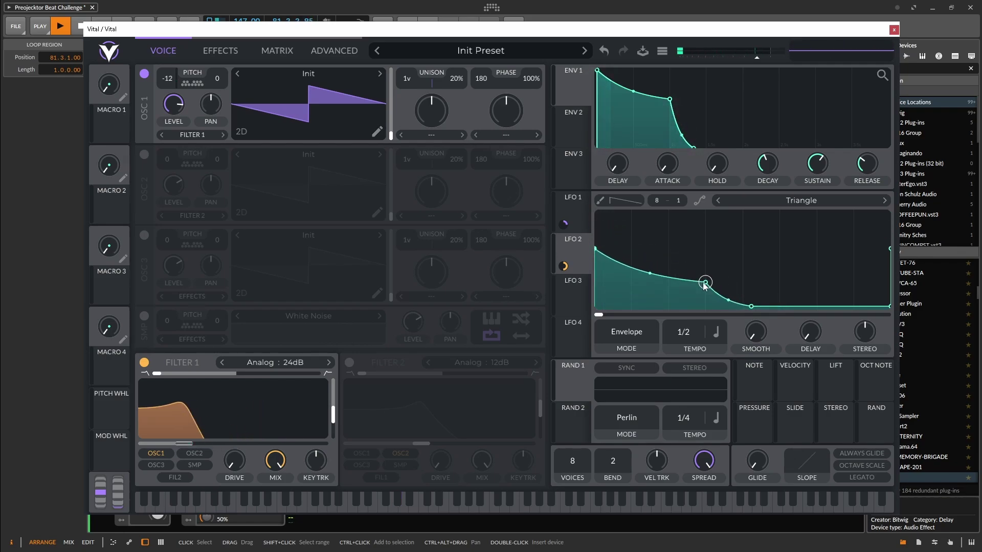
Shift Filter 1's blend to a band-pass response and lengthen ENV 1's attack and release slightly.
{"action": "left_click_drag", "start_coordinate": [153, 372], "coordinate": [246, 384]}
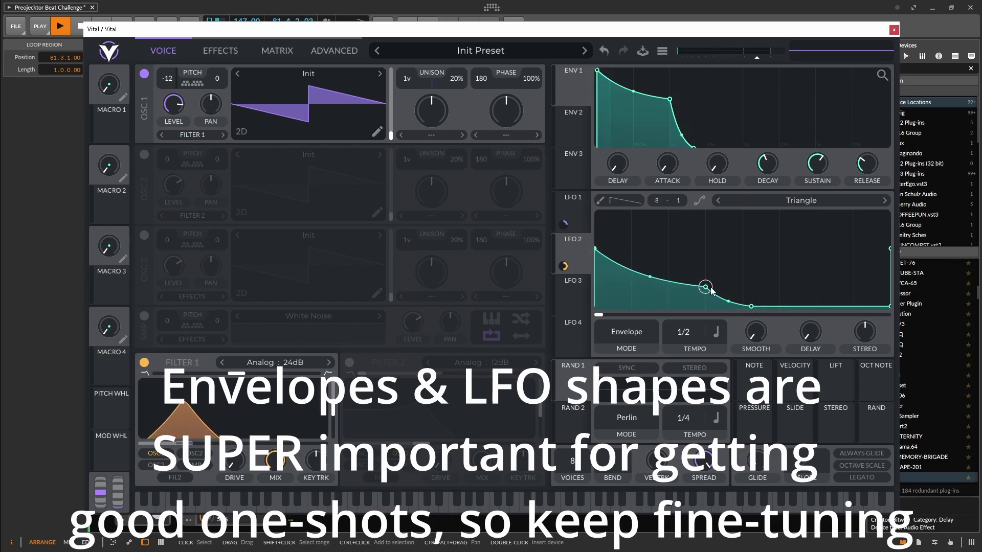
{"action": "left_click_drag", "start_coordinate": [713, 284], "coordinate": [707, 283]}
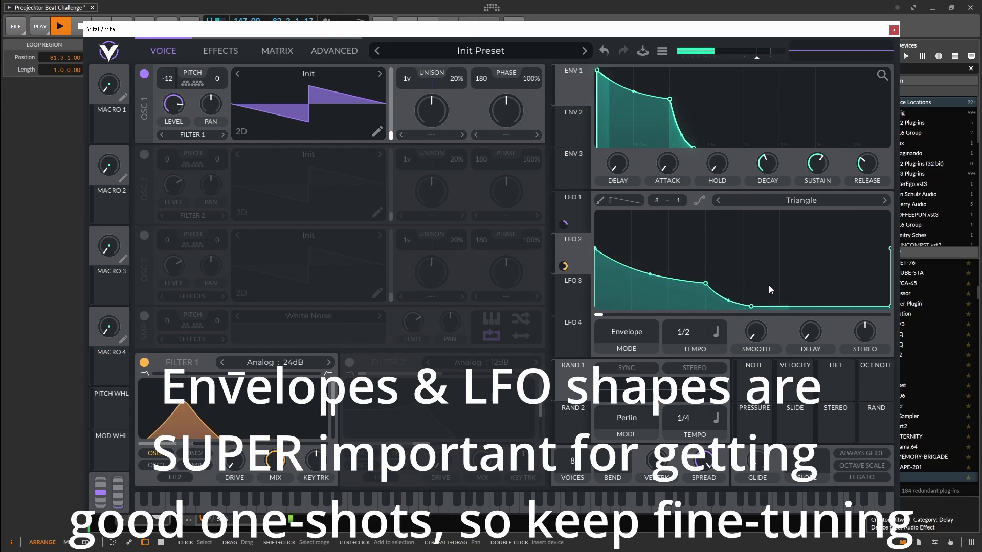
{"action": "mouse_move", "coordinate": [863, 180]}
{"action": "left_mouse_down"}
{"action": "mouse_move", "coordinate": [870, 173]}
{"action": "mouse_move", "coordinate": [864, 179]}
{"action": "left_mouse_up"}
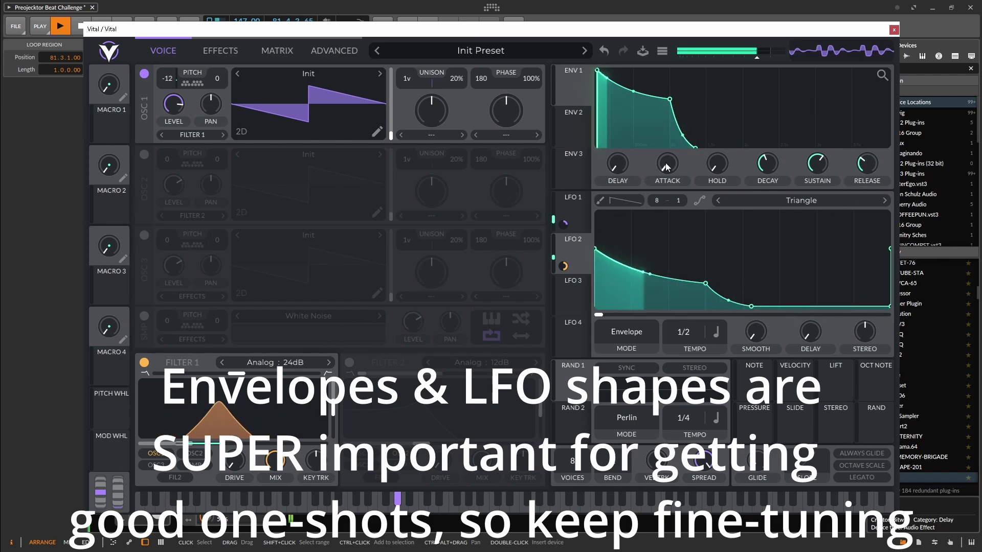
{"action": "left_click_drag", "start_coordinate": [665, 165], "coordinate": [673, 165]}
Reshape LFO 2 into a delayed rise peaking a quarter through the cycle with a curved fall, and slightly extend LFO 1's fall.
{"action": "double_click", "coordinate": [615, 261]}
{"action": "left_click_drag", "start_coordinate": [615, 262], "coordinate": [669, 248]}
{"action": "double_click", "coordinate": [613, 266]}
{"action": "double_click", "coordinate": [706, 284]}
{"action": "left_click_drag", "start_coordinate": [752, 307], "coordinate": [797, 308]}
{"action": "double_click", "coordinate": [617, 295]}
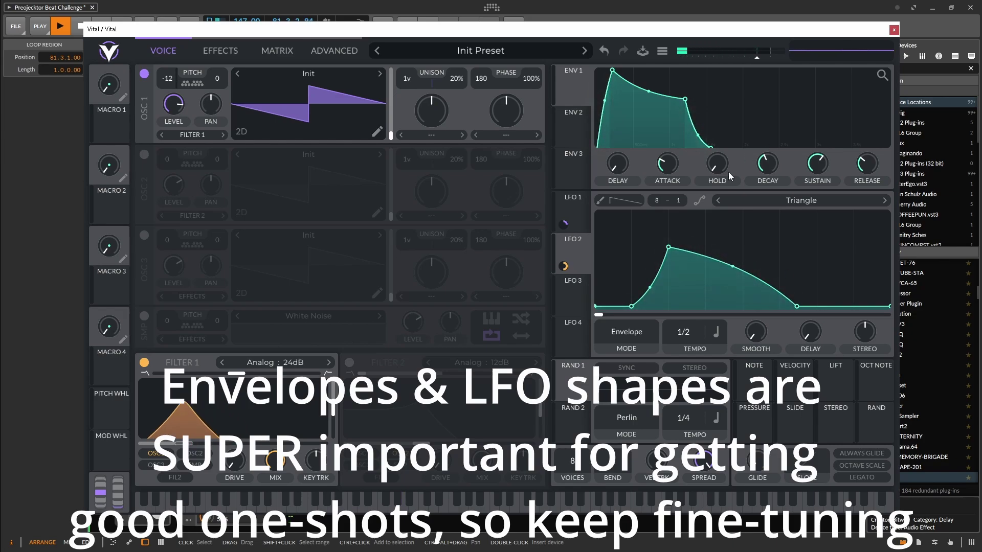
{"action": "left_click", "coordinate": [573, 204]}
{"action": "left_click_drag", "start_coordinate": [688, 308], "coordinate": [744, 309]}
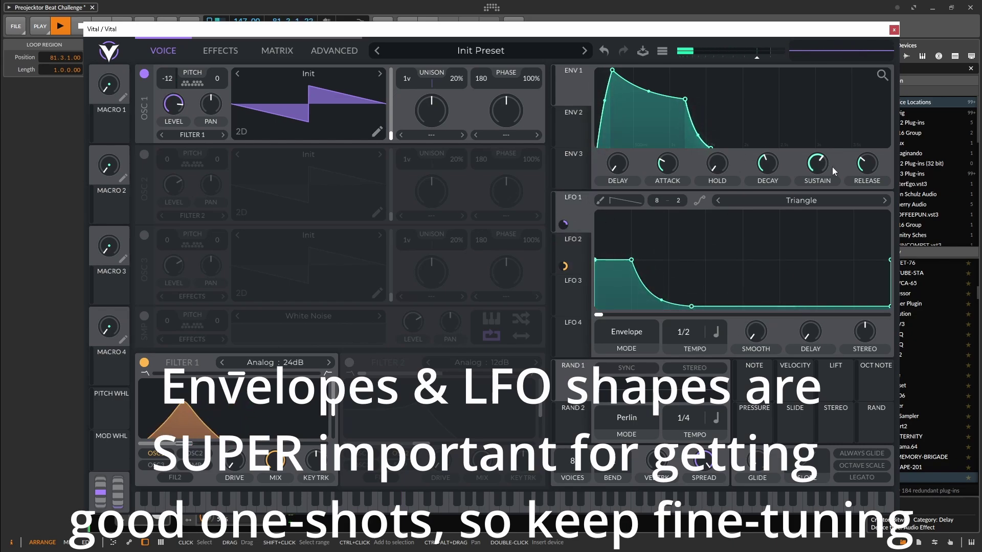
Turn on the Chorus after the Distortion and place the Phaser between the two effects.
{"action": "left_click", "coordinate": [220, 50]}
{"action": "left_click", "coordinate": [143, 217]}
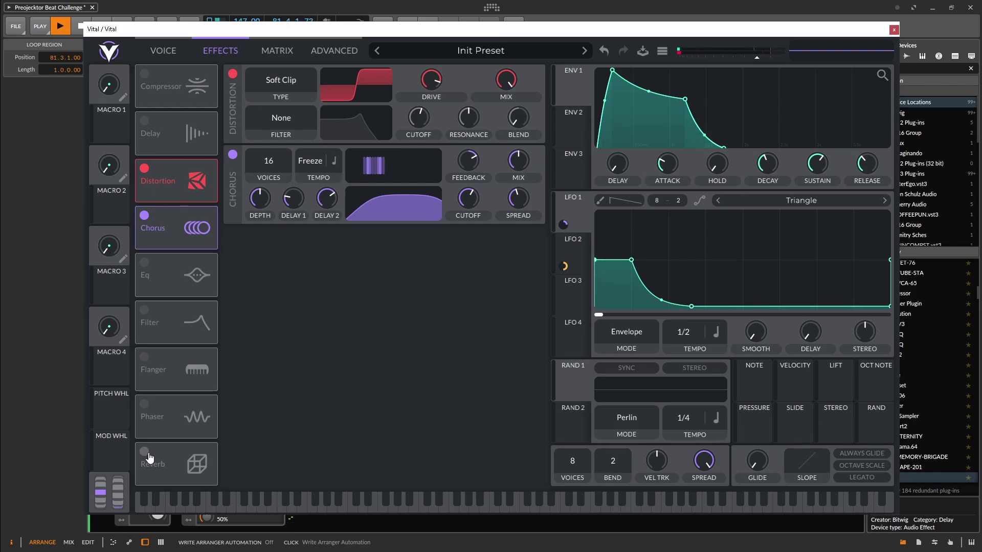
{"action": "left_click_drag", "start_coordinate": [196, 410], "coordinate": [189, 225]}
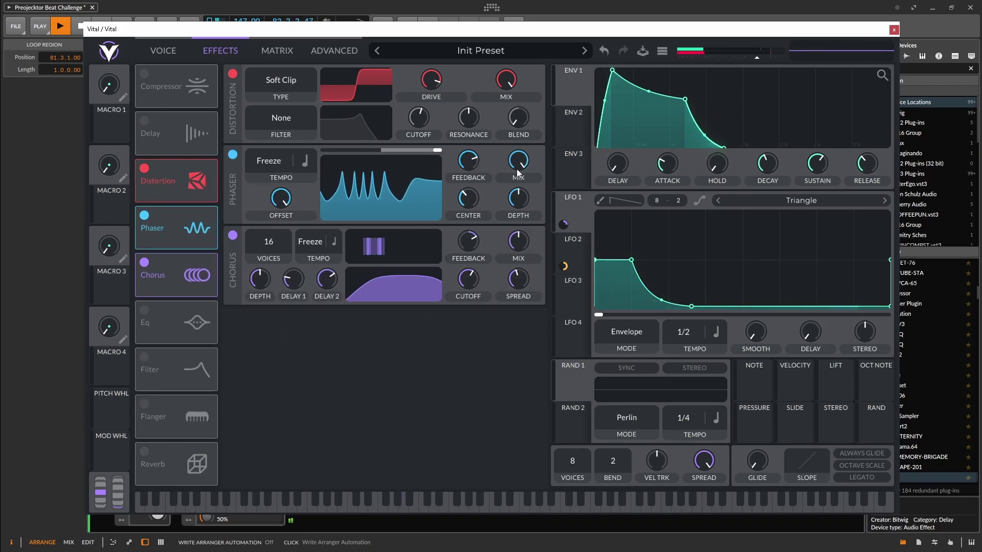
Route LFO 1 to the Phaser's center, raise the center, and adjust the Phaser's mix.
{"action": "left_click_drag", "start_coordinate": [517, 169], "coordinate": [516, 165]}
{"action": "left_click_drag", "start_coordinate": [570, 212], "coordinate": [466, 202]}
{"action": "left_click_drag", "start_coordinate": [469, 228], "coordinate": [471, 207]}
{"action": "left_click_drag", "start_coordinate": [518, 162], "coordinate": [530, 103]}
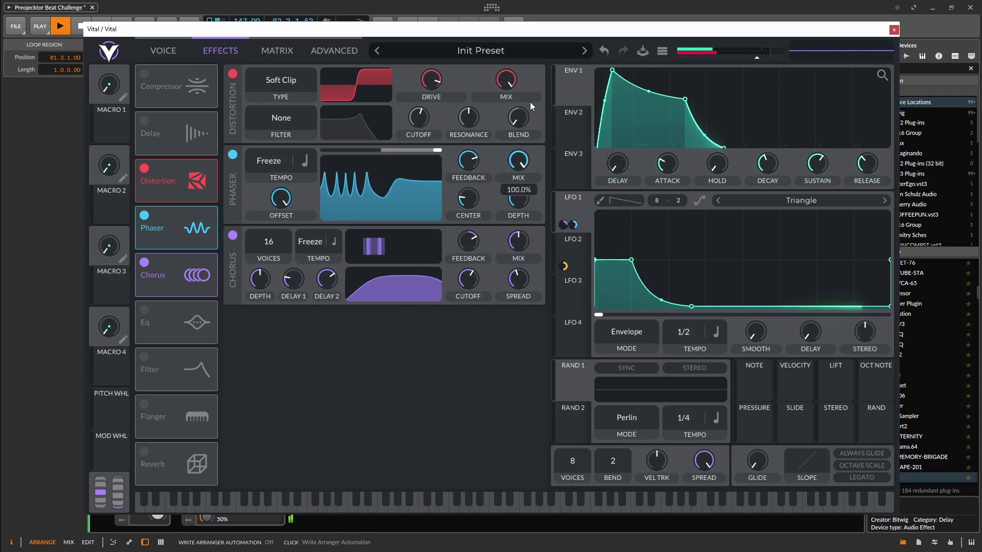
{"action": "mouse_move", "coordinate": [470, 197]}
{"action": "left_mouse_down"}
{"action": "mouse_move", "coordinate": [468, 244]}
{"action": "mouse_move", "coordinate": [474, 183]}
{"action": "left_mouse_up"}
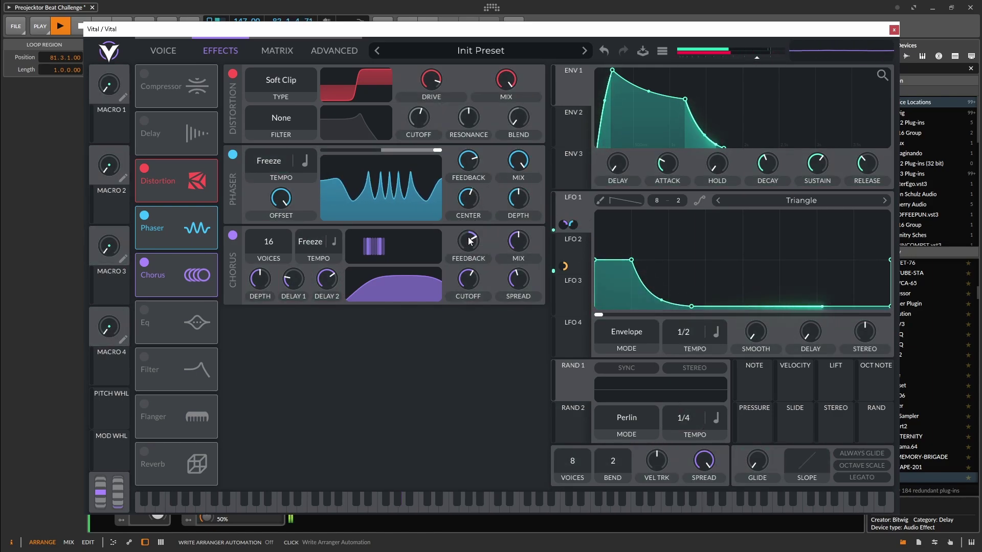
Turn on the Reverb and cut its lows by raising the low cutoff and lowering the low gain to minimum.
{"action": "left_click", "coordinate": [189, 451]}
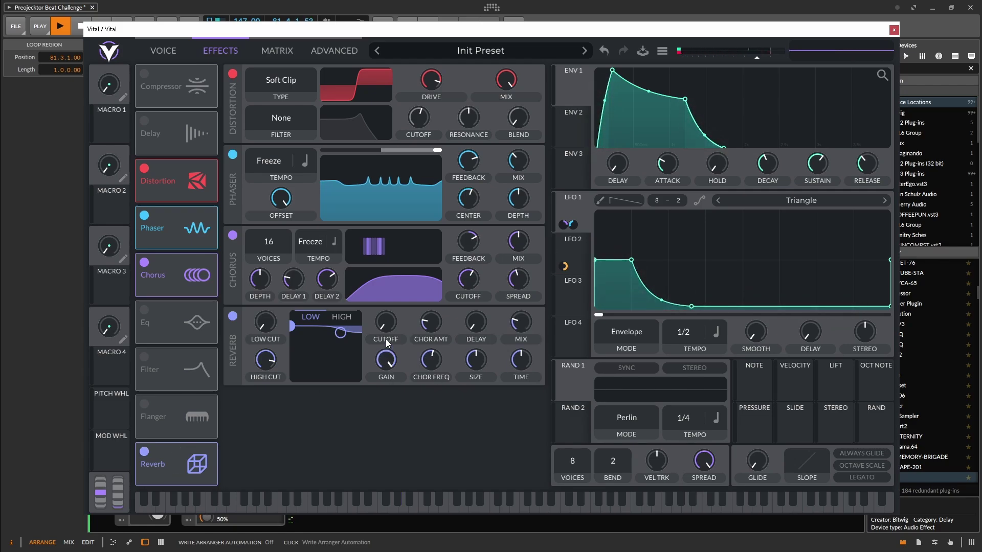
{"action": "left_click_drag", "start_coordinate": [387, 327], "coordinate": [395, 257]}
{"action": "left_click_drag", "start_coordinate": [399, 363], "coordinate": [357, 517]}
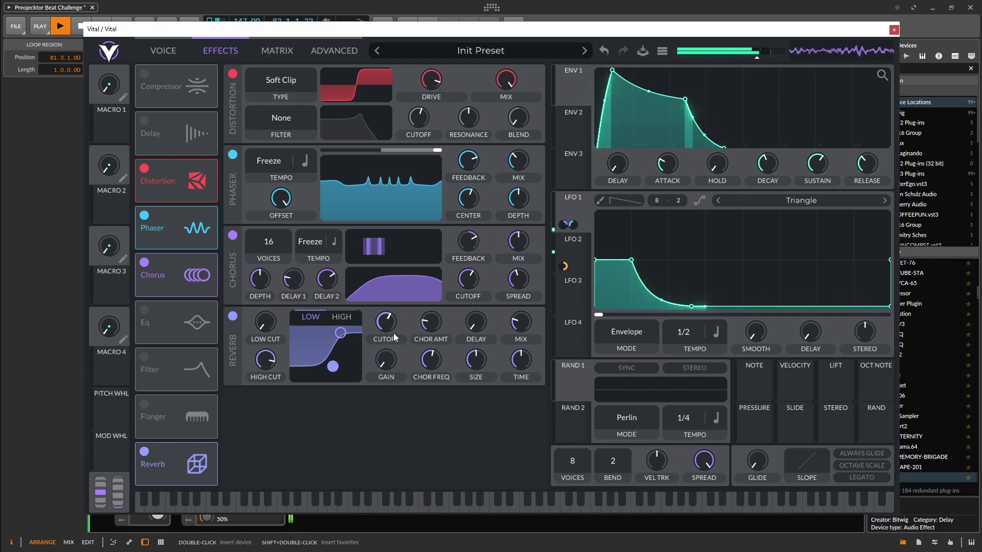
{"action": "left_click_drag", "start_coordinate": [385, 328], "coordinate": [336, 335]}
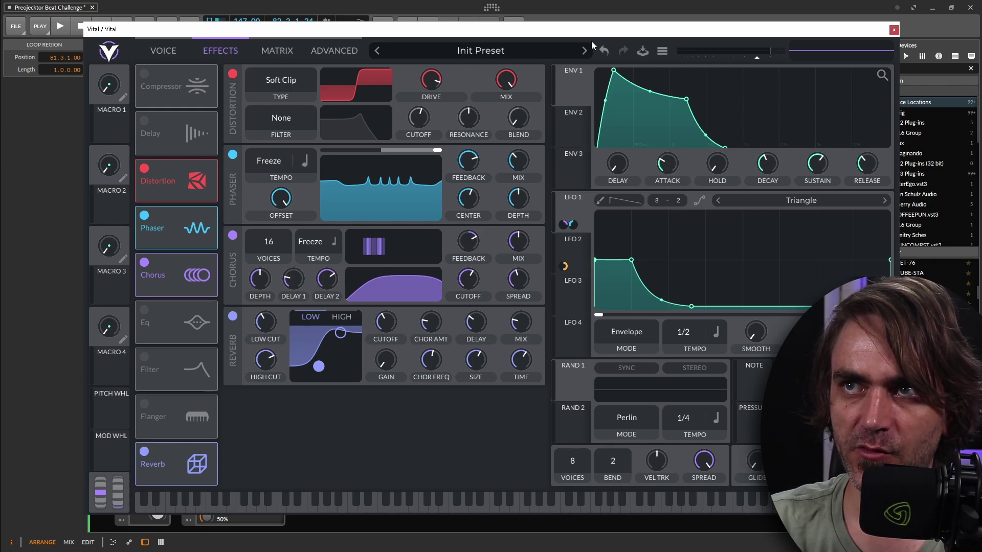
Adjust the Reverb's delay and set its mix to about 21.5% while the loop plays, closing the Vital window when done.
{"action": "left_click", "coordinate": [582, 265]}
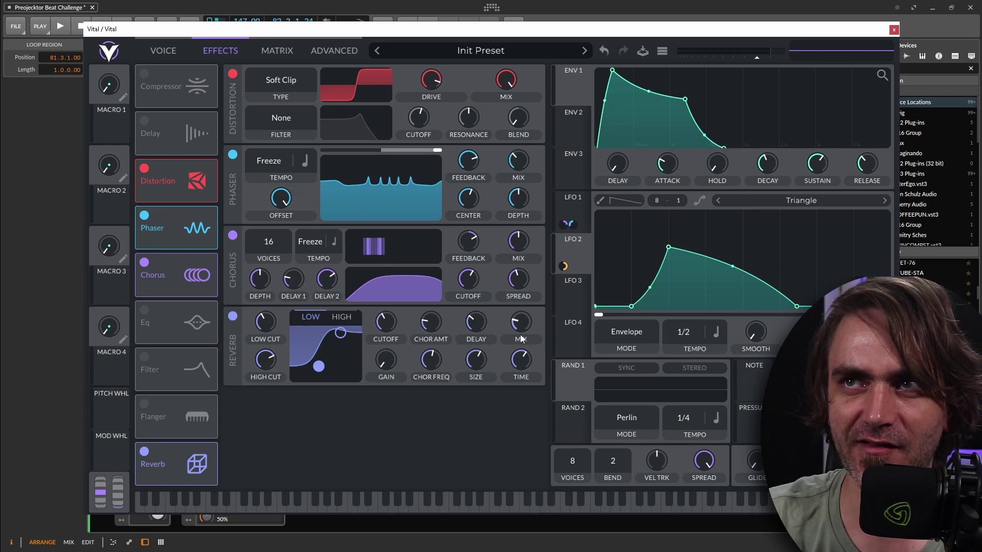
{"action": "key", "text": "space"}
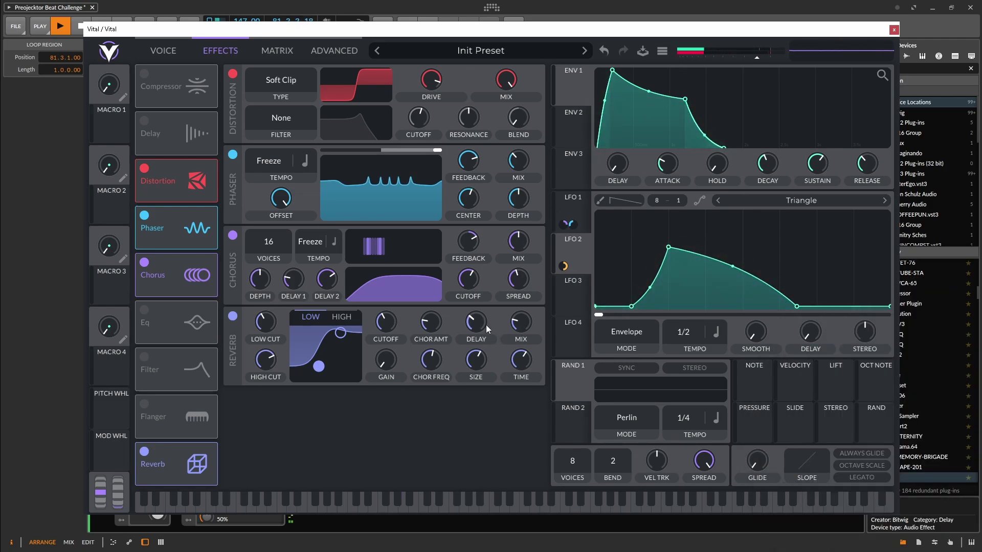
{"action": "left_click_drag", "start_coordinate": [524, 321], "coordinate": [524, 287]}
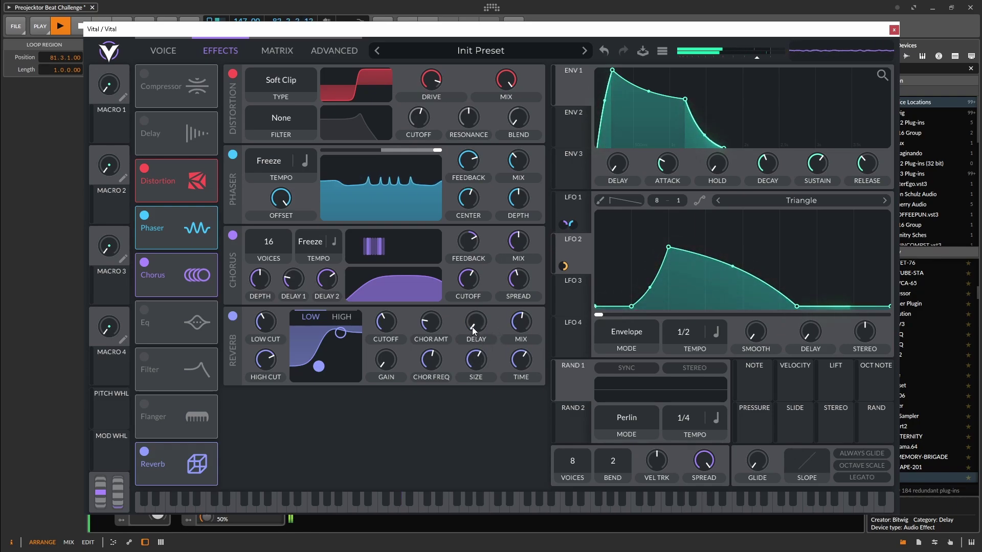
{"action": "mouse_move", "coordinate": [474, 327]}
{"action": "left_mouse_down"}
{"action": "mouse_move", "coordinate": [477, 293]}
{"action": "mouse_move", "coordinate": [477, 321]}
{"action": "left_mouse_up"}
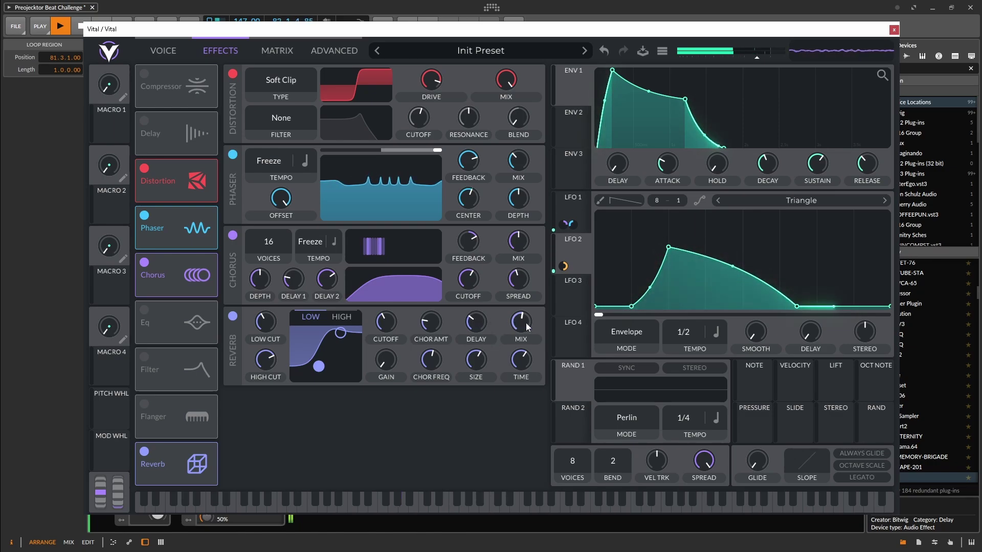
{"action": "mouse_move", "coordinate": [524, 326]}
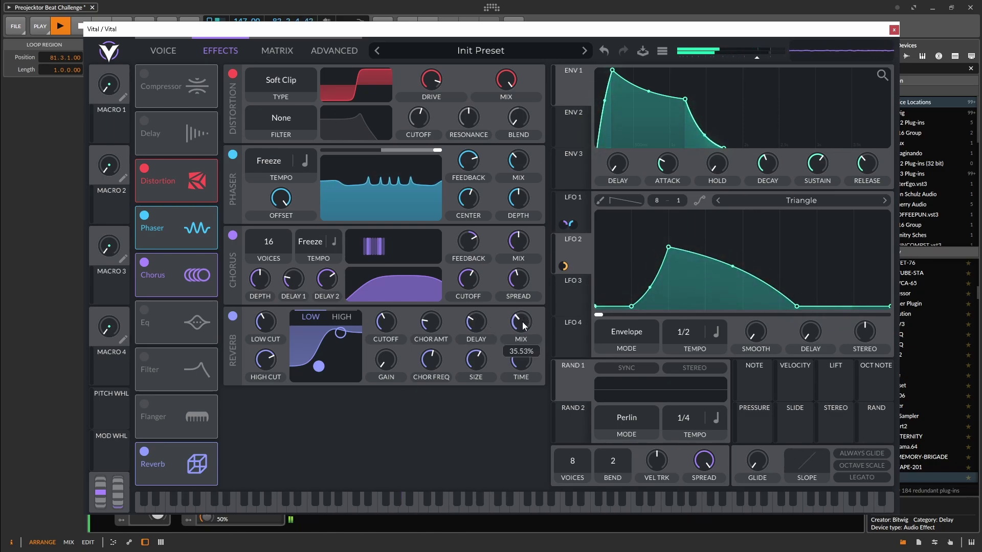
{"action": "left_click_drag", "start_coordinate": [527, 321], "coordinate": [529, 326]}
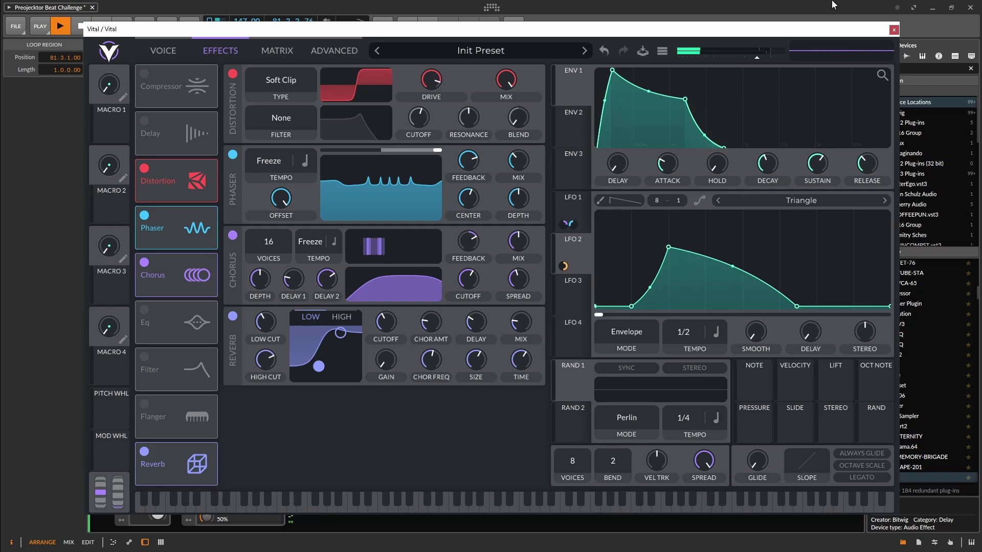
{"action": "left_click", "coordinate": [895, 29]}
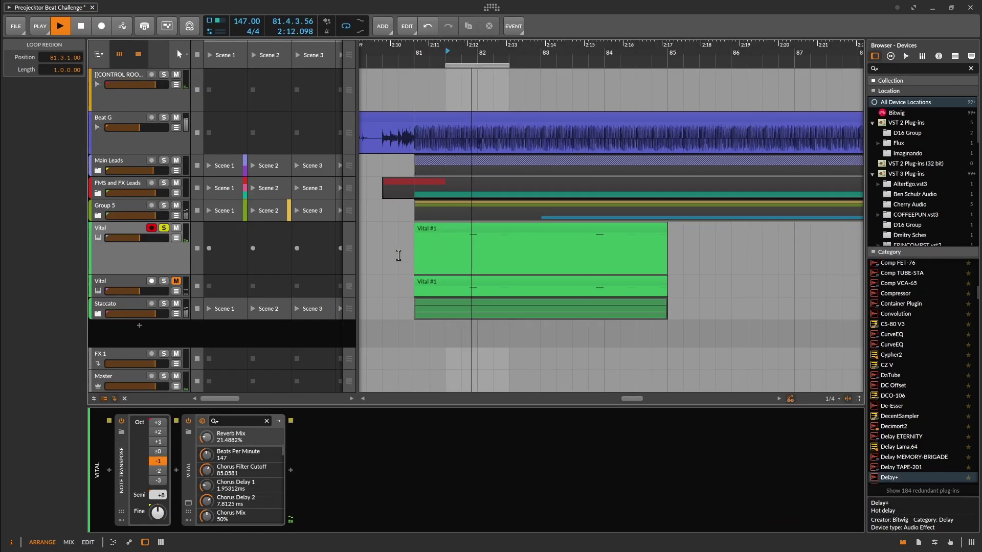
Open Vital on the duplicated track and set OSC 1 to -12 transpose with 16 unison voices.
{"action": "key", "text": "space"}
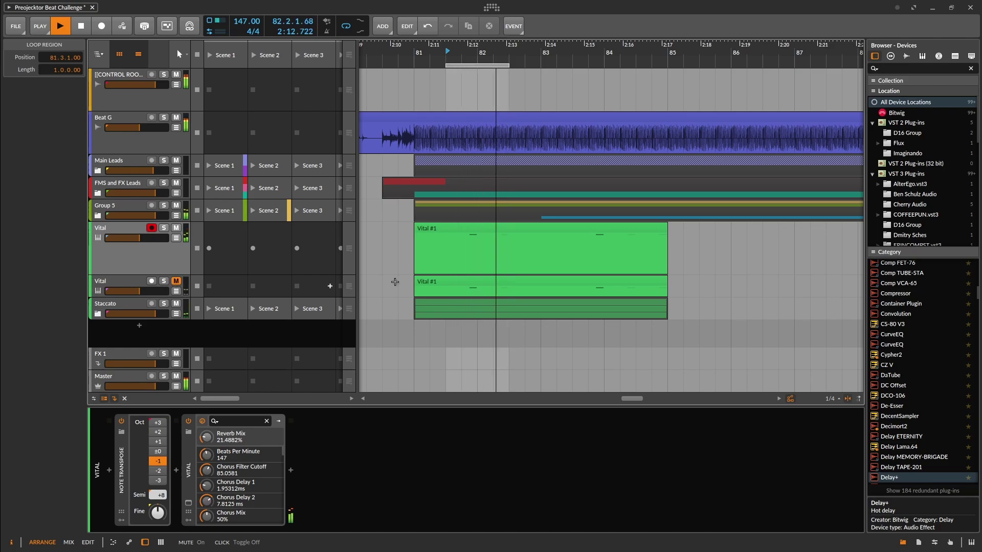
{"action": "double_click", "coordinate": [470, 281]}
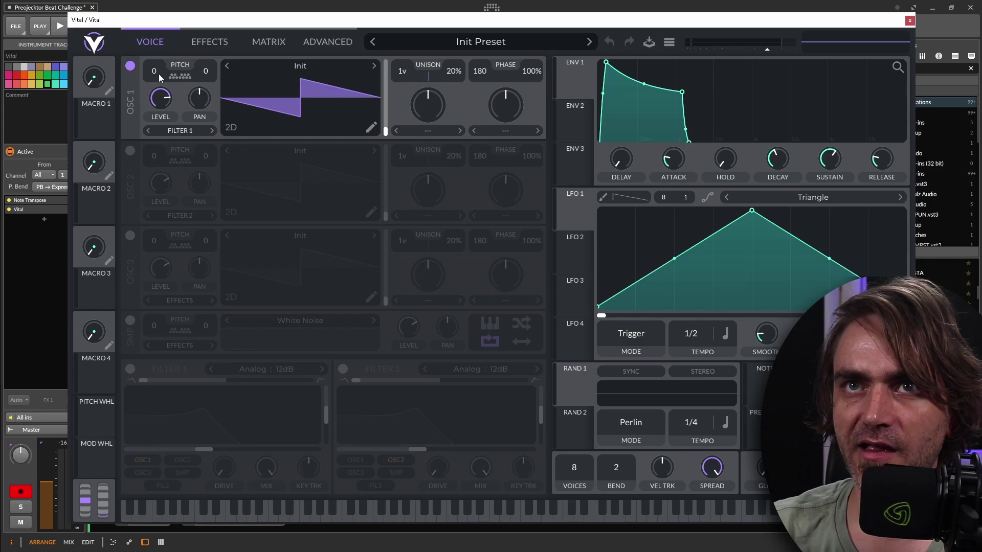
{"action": "scroll", "coordinate": [148, 72], "scroll_direction": "down", "scroll_amount": 12}
{"action": "left_click_drag", "start_coordinate": [402, 71], "coordinate": [459, 3]}
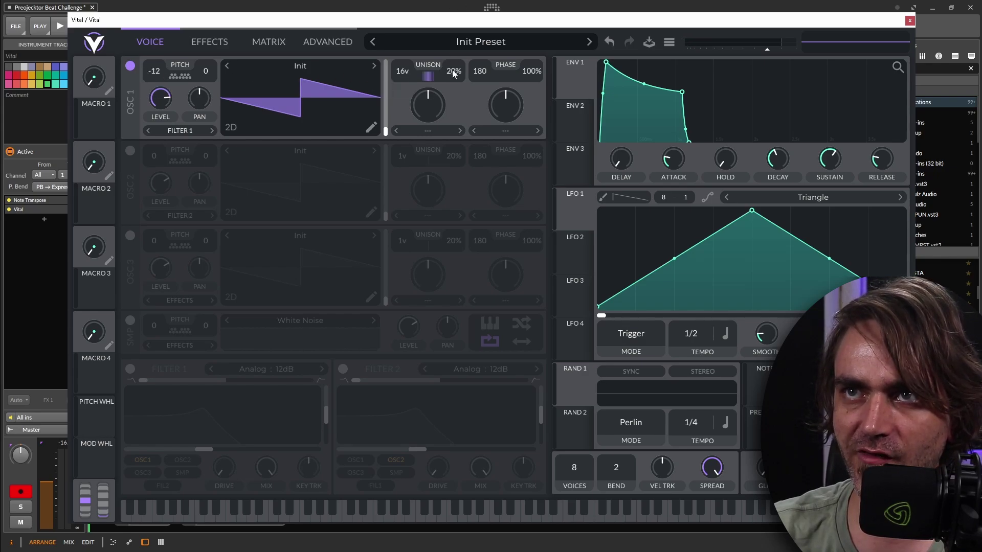
Start playback, turn on Filter 1 for OSC 1, try ENV 2 on the filter cutoff, and adjust ENV 1's attack.
{"action": "left_click", "coordinate": [524, 9]}
{"action": "key", "text": "space"}
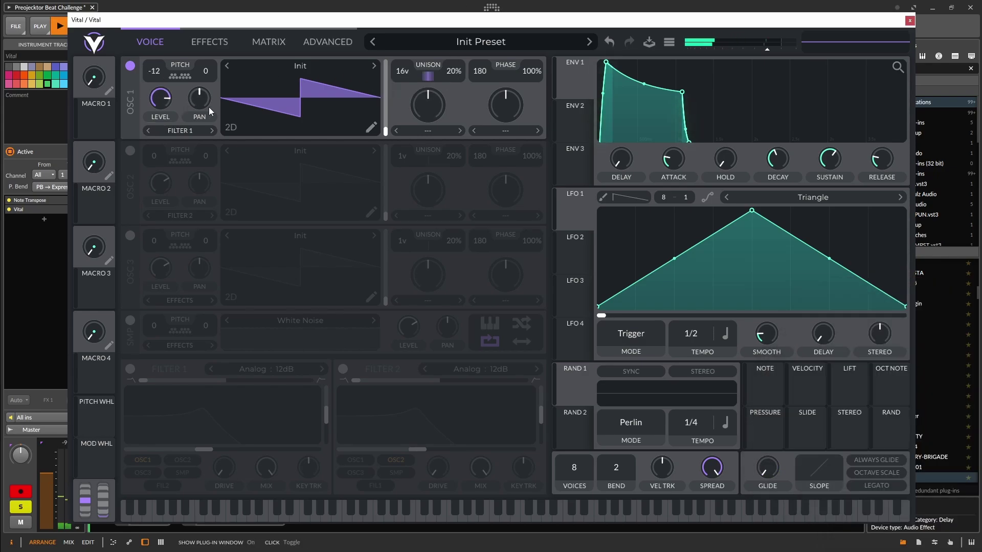
{"action": "left_click", "coordinate": [130, 369]}
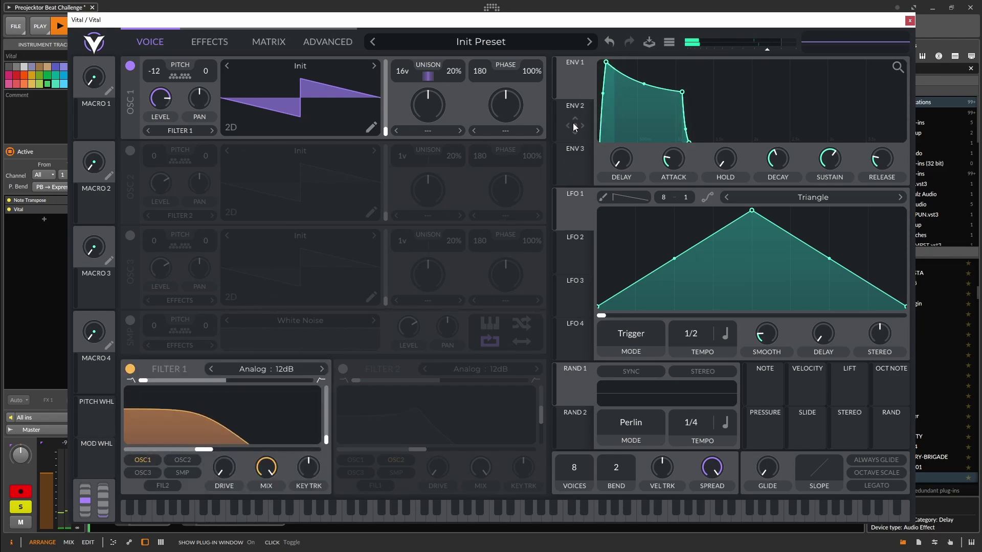
{"action": "left_click_drag", "start_coordinate": [574, 127], "coordinate": [221, 439]}
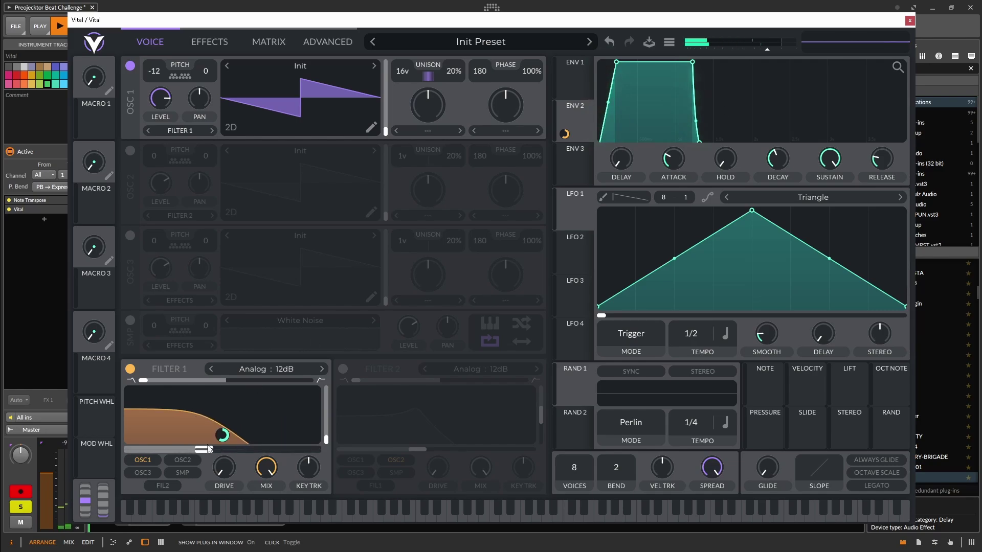
{"action": "left_click_drag", "start_coordinate": [673, 160], "coordinate": [673, 168]}
Set LFO 1 to Envelope mode with a 0.532 secs frequency and route it to Filter 1's cutoff.
{"action": "left_click", "coordinate": [725, 334]}
{"action": "left_click", "coordinate": [731, 354]}
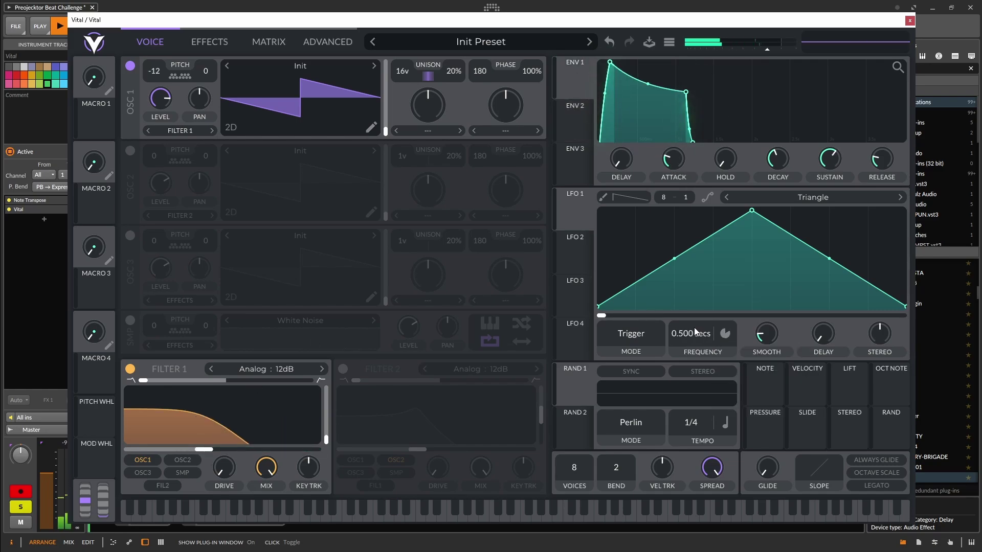
{"action": "left_click", "coordinate": [631, 335]}
{"action": "left_click", "coordinate": [634, 381]}
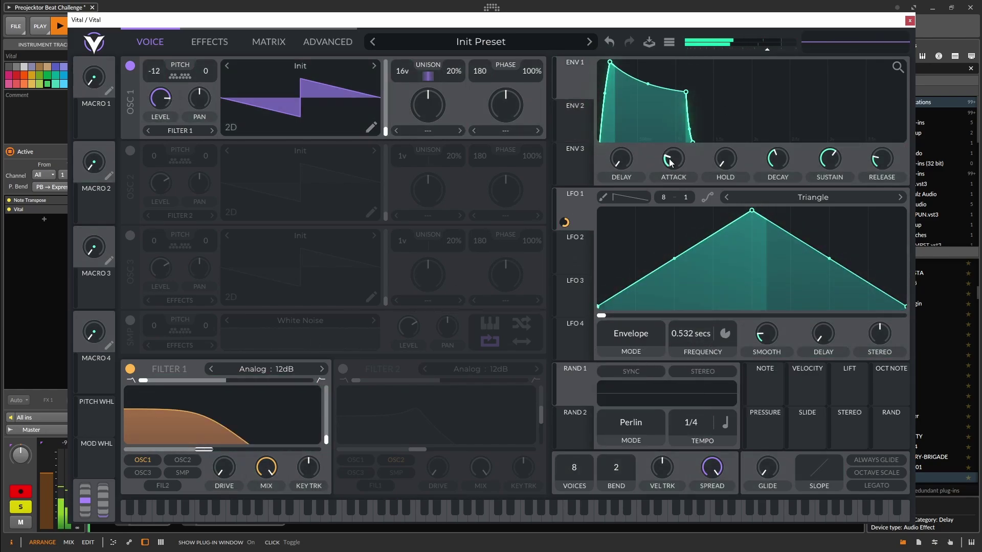
Redraw LFO 1 with a high start, an early dip, and a curved rise to full height, and set ENV 1's attack to zero.
{"action": "left_click_drag", "start_coordinate": [752, 210], "coordinate": [764, 306]}
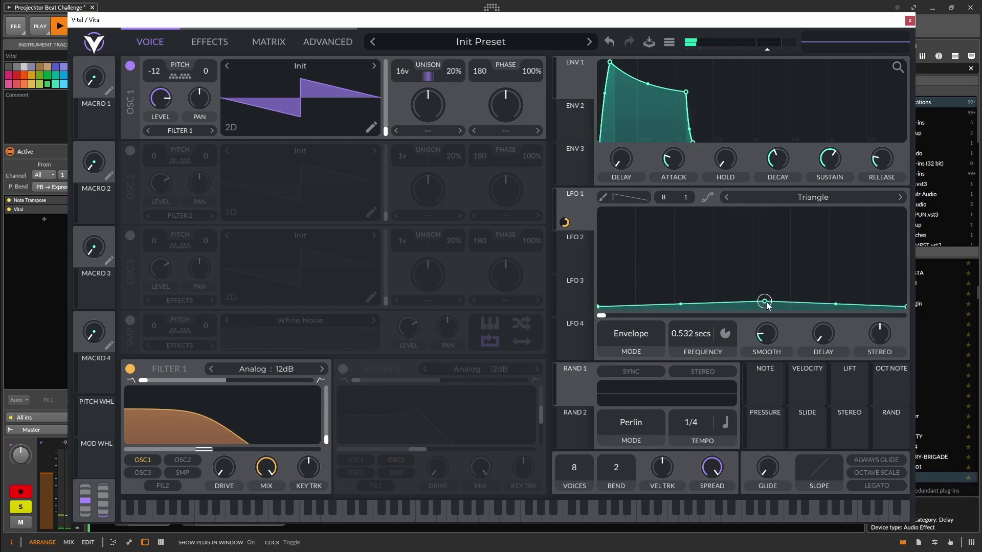
{"action": "left_click_drag", "start_coordinate": [598, 307], "coordinate": [642, 331]}
{"action": "double_click", "coordinate": [637, 236]}
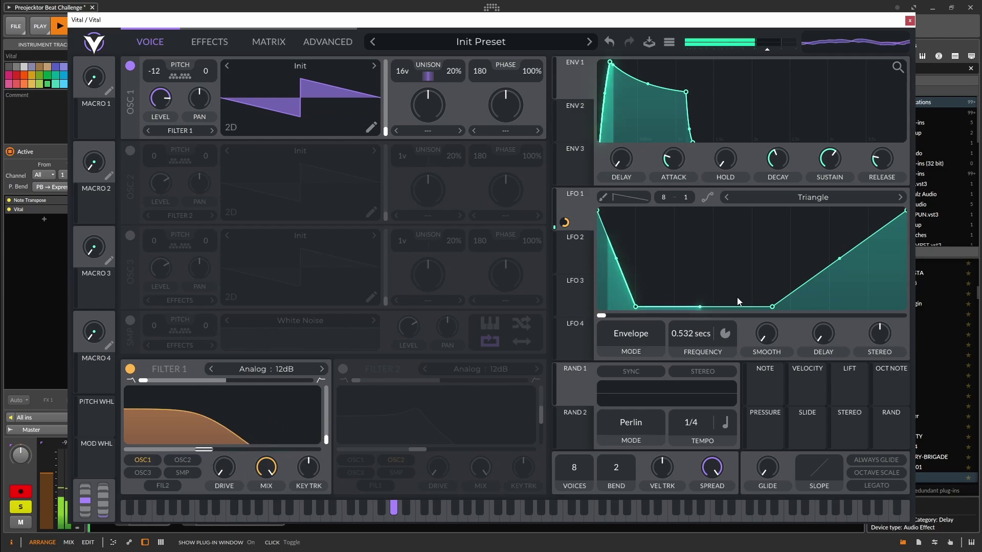
{"action": "left_click_drag", "start_coordinate": [752, 294], "coordinate": [772, 210]}
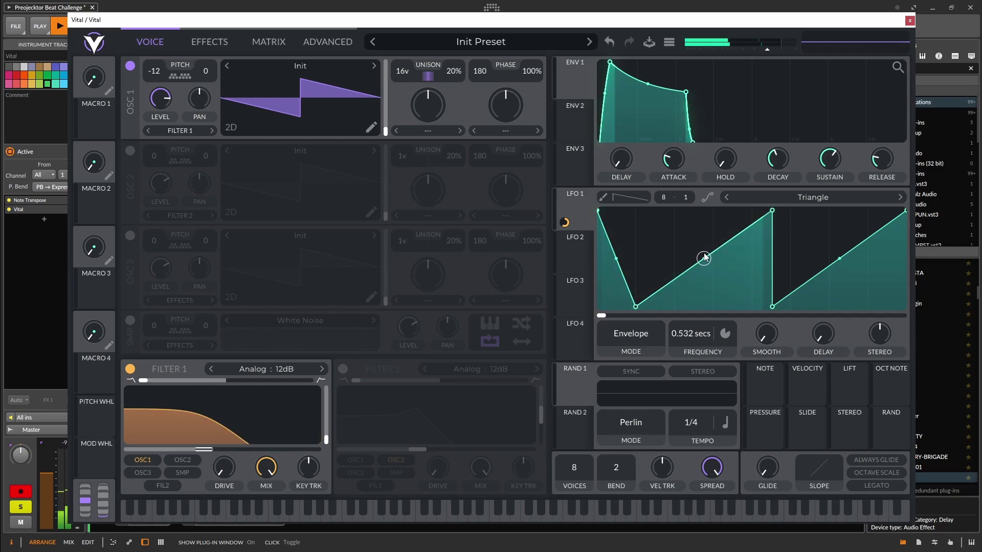
{"action": "mouse_move", "coordinate": [680, 165]}
{"action": "left_mouse_down"}
{"action": "mouse_move", "coordinate": [684, 202]}
{"action": "mouse_move", "coordinate": [686, 168]}
{"action": "left_mouse_up"}
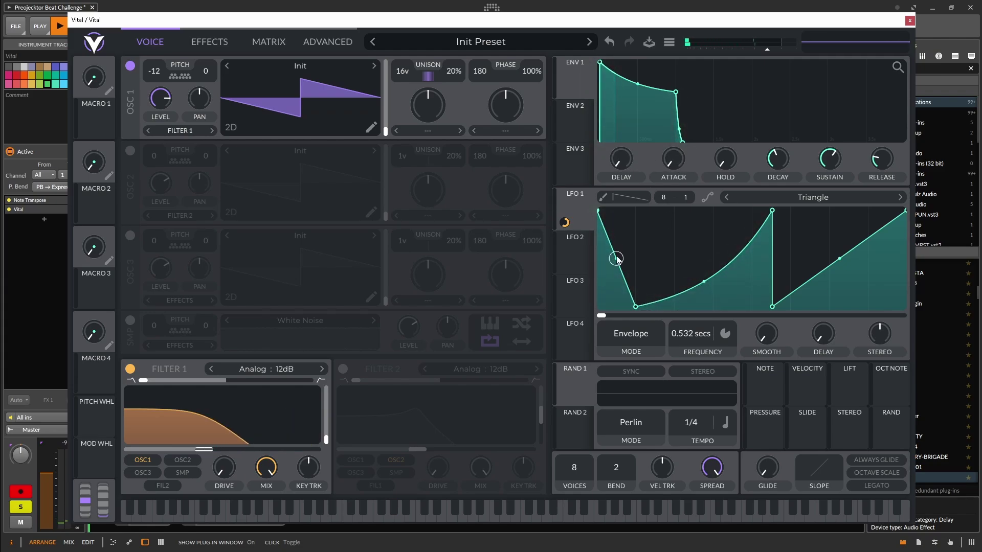
Curve LFO 1's opening drop, hold its end at full height, lower its start point, and set the frequency to 0.469 secs.
{"action": "left_click_drag", "start_coordinate": [616, 259], "coordinate": [616, 287]}
{"action": "double_click", "coordinate": [772, 306]}
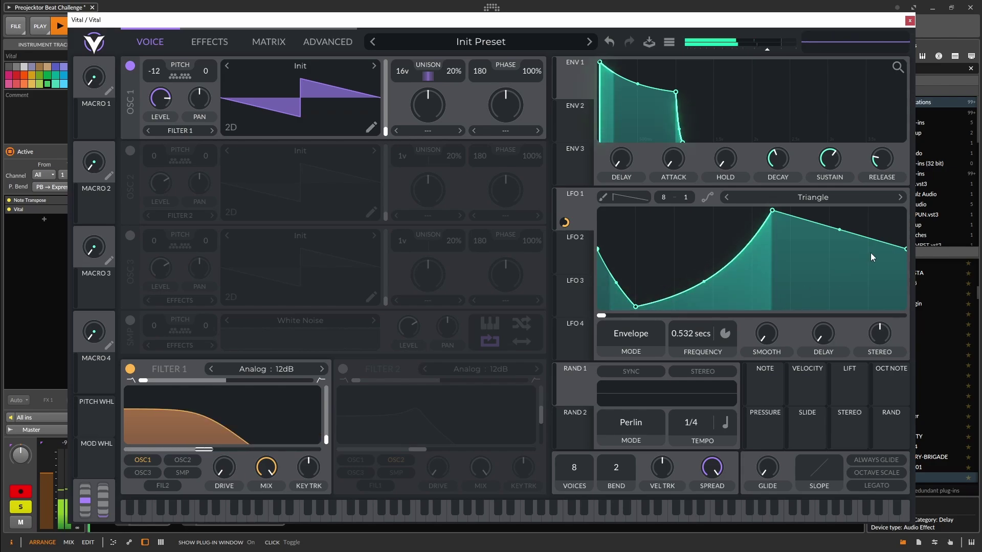
{"action": "left_click_drag", "start_coordinate": [906, 249], "coordinate": [907, 170]}
{"action": "left_click_drag", "start_coordinate": [615, 268], "coordinate": [613, 287]}
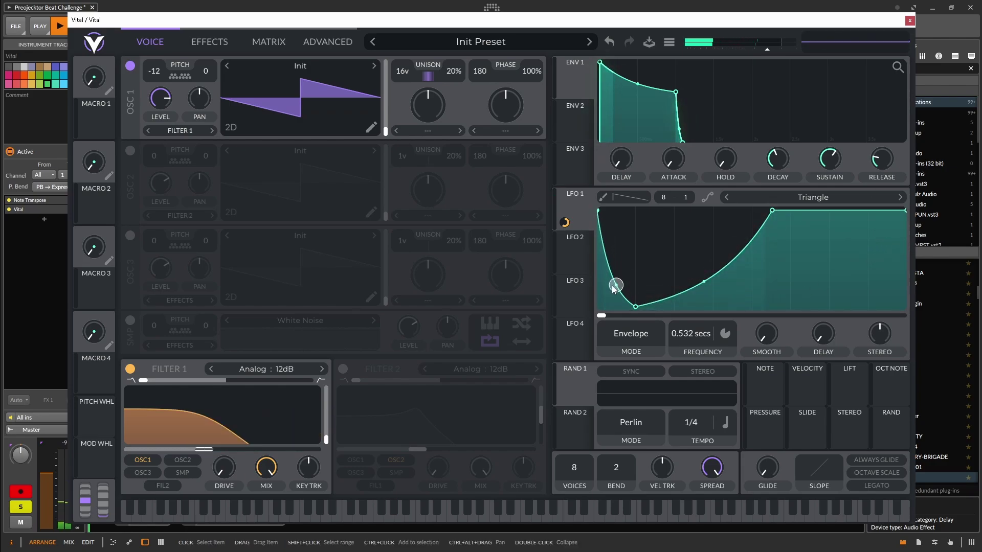
{"action": "left_click_drag", "start_coordinate": [597, 212], "coordinate": [592, 247]}
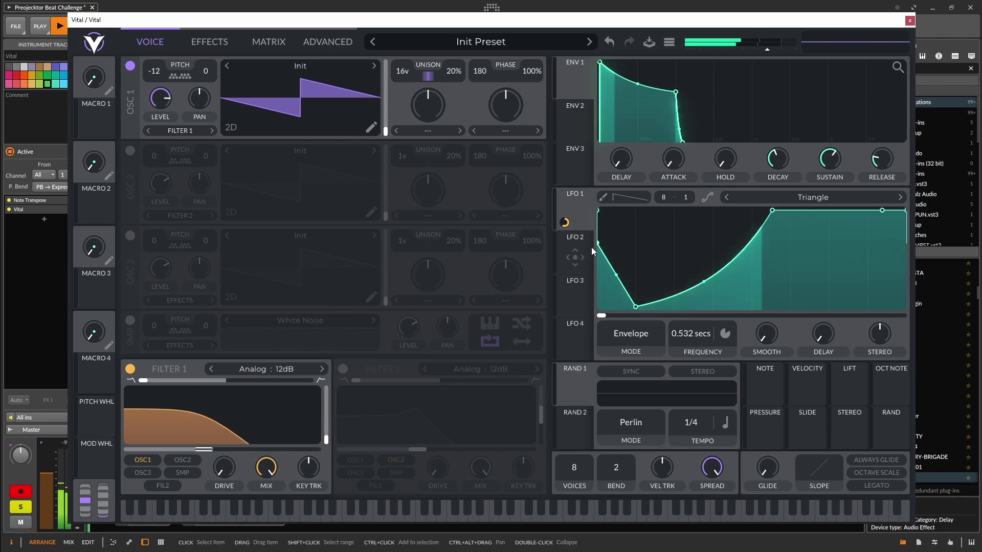
{"action": "left_click_drag", "start_coordinate": [696, 341], "coordinate": [694, 337]}
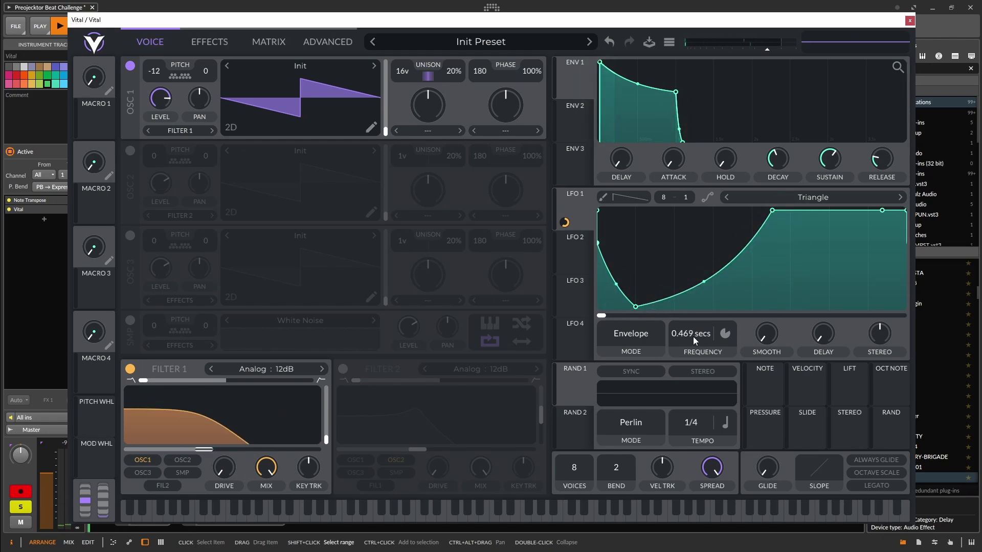
Turn on the Chorus and Reverb effects and route LFO 1 to the Reverb's mix.
{"action": "left_click", "coordinate": [209, 41]}
{"action": "left_click", "coordinate": [129, 65]}
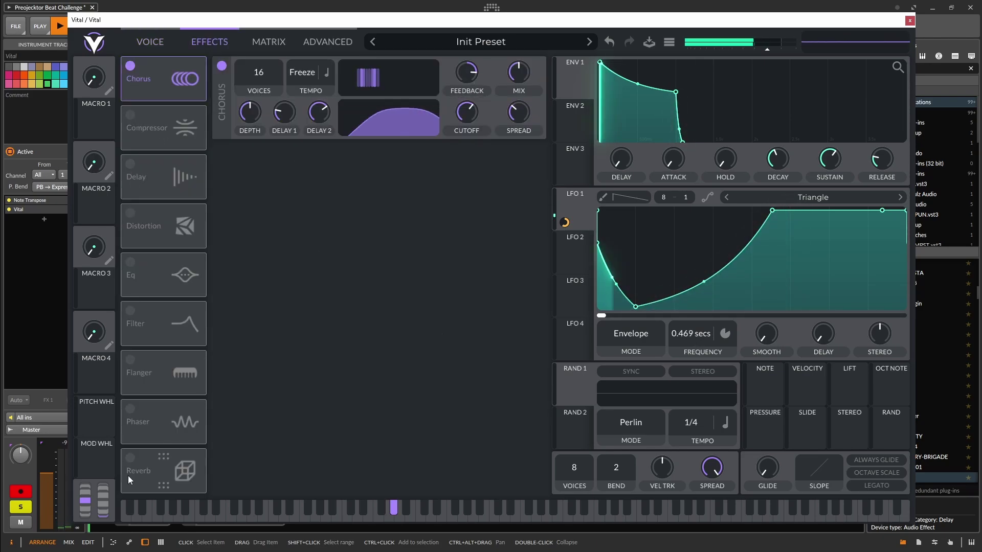
{"action": "left_click", "coordinate": [130, 458]}
{"action": "left_click_drag", "start_coordinate": [564, 222], "coordinate": [521, 159]}
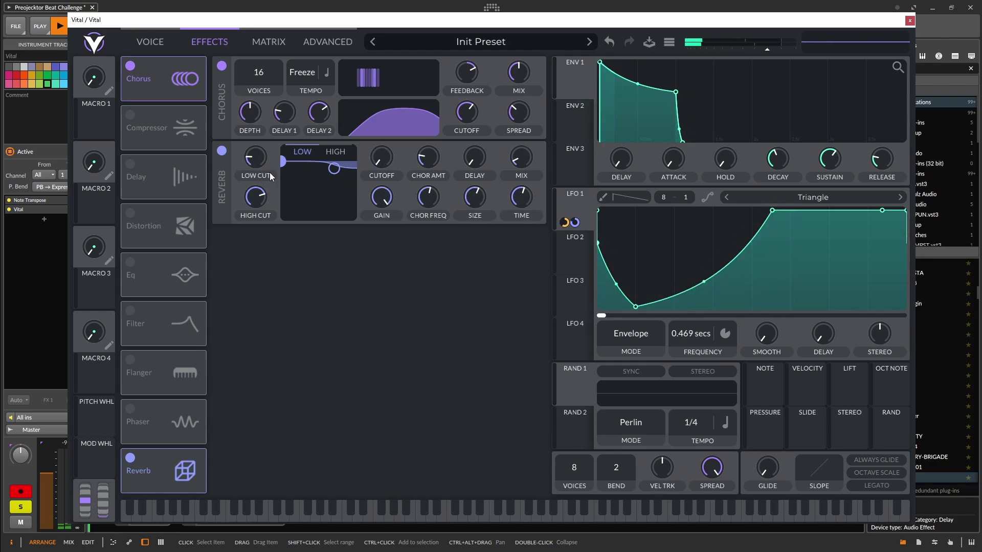
Lower the Reverb's high cut, raise its low-band cutoff, and drop the low-band gain to minimum.
{"action": "left_click_drag", "start_coordinate": [255, 158], "coordinate": [257, 203]}
{"action": "left_click_drag", "start_coordinate": [382, 158], "coordinate": [382, 122]}
{"action": "left_click_drag", "start_coordinate": [382, 198], "coordinate": [381, 292]}
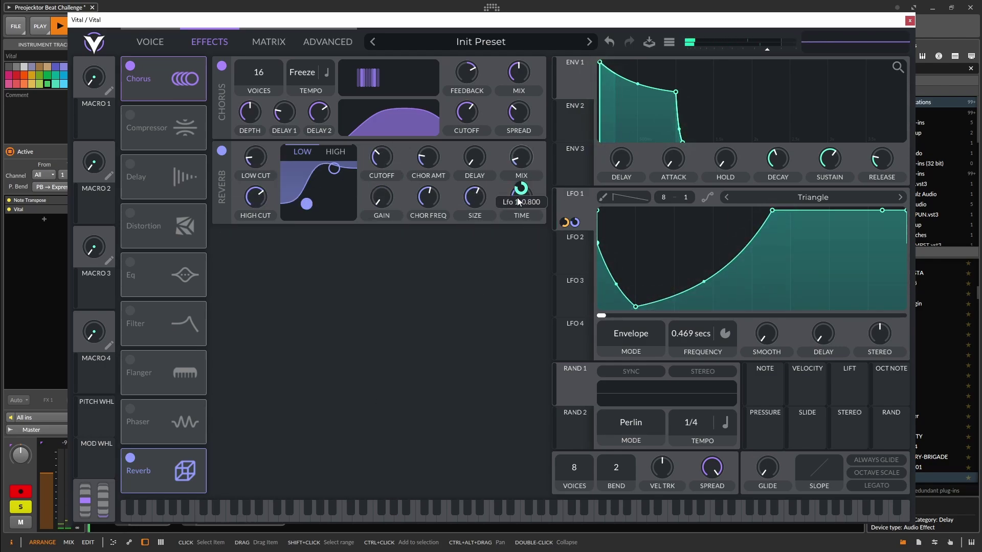
Raise OSC 1's level and the synth's output volume, leaving Filter 1 on the Analog model.
{"action": "left_click", "coordinate": [150, 42]}
{"action": "left_click_drag", "start_coordinate": [768, 51], "coordinate": [778, 51]}
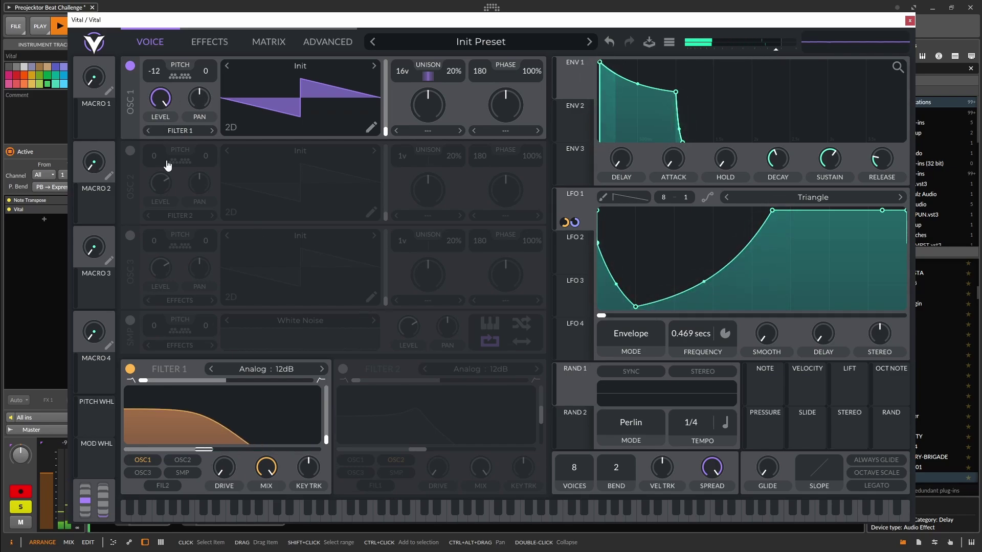
{"action": "left_click", "coordinate": [266, 369]}
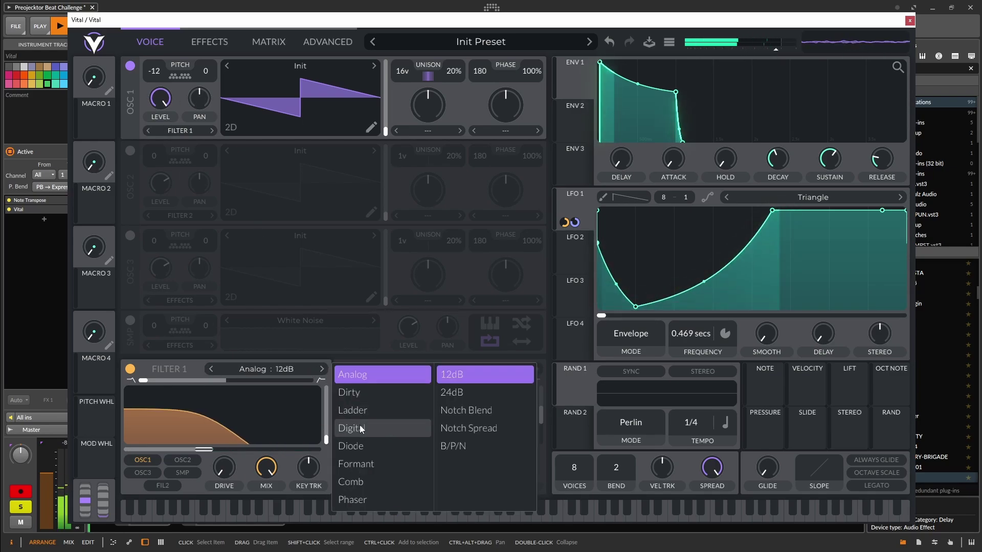
{"action": "left_click", "coordinate": [358, 374]}
Move the Reverb up the effects chain and turn on the effects Filter as a high-pass.
{"action": "left_click", "coordinate": [210, 42]}
{"action": "left_click_drag", "start_coordinate": [169, 470], "coordinate": [183, 324]}
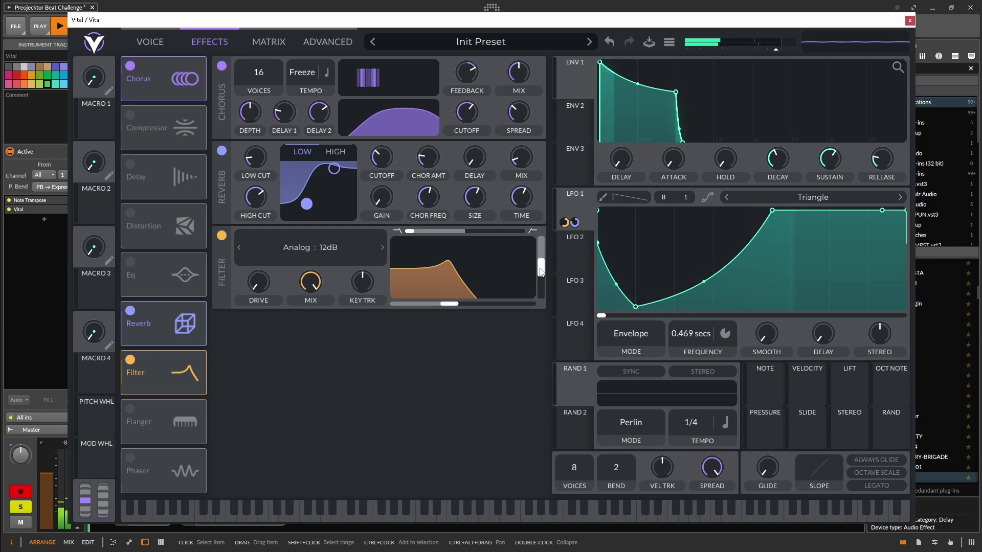
{"action": "mouse_move", "coordinate": [449, 304]}
{"action": "left_mouse_down"}
{"action": "mouse_move", "coordinate": [532, 304]}
{"action": "mouse_move", "coordinate": [450, 305]}
{"action": "left_mouse_up"}
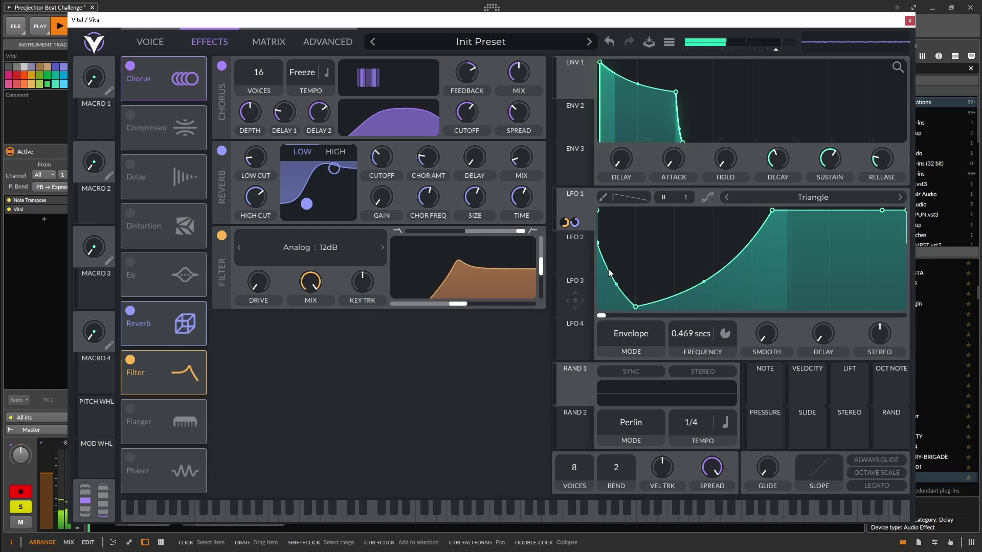
Route LFO 2 to the effects Filter's cutoff, curve the LFO's rising slope, and raise the cutoff.
{"action": "left_click", "coordinate": [575, 244]}
{"action": "left_click_drag", "start_coordinate": [686, 269], "coordinate": [732, 215]}
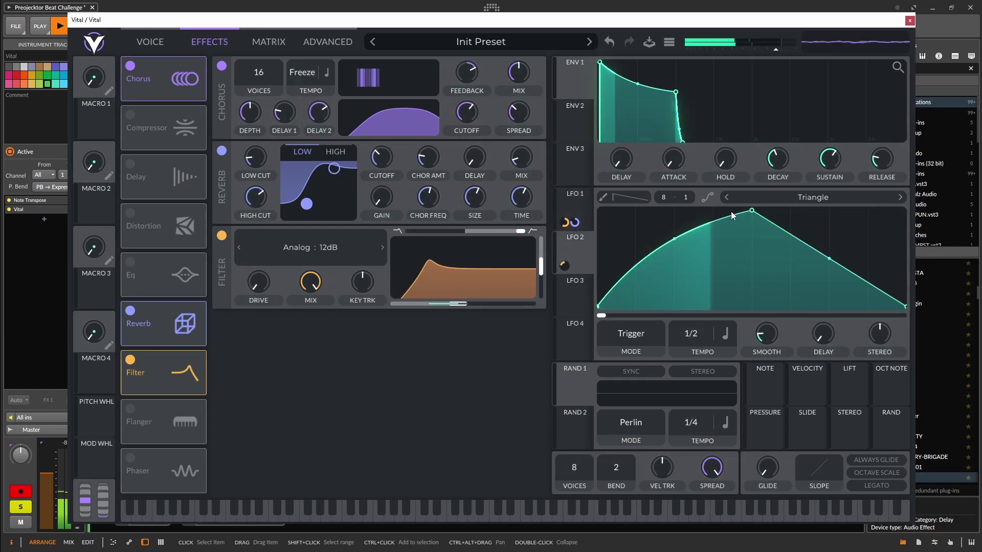
{"action": "left_click_drag", "start_coordinate": [463, 290], "coordinate": [463, 300]}
{"action": "left_click_drag", "start_coordinate": [458, 303], "coordinate": [483, 303]}
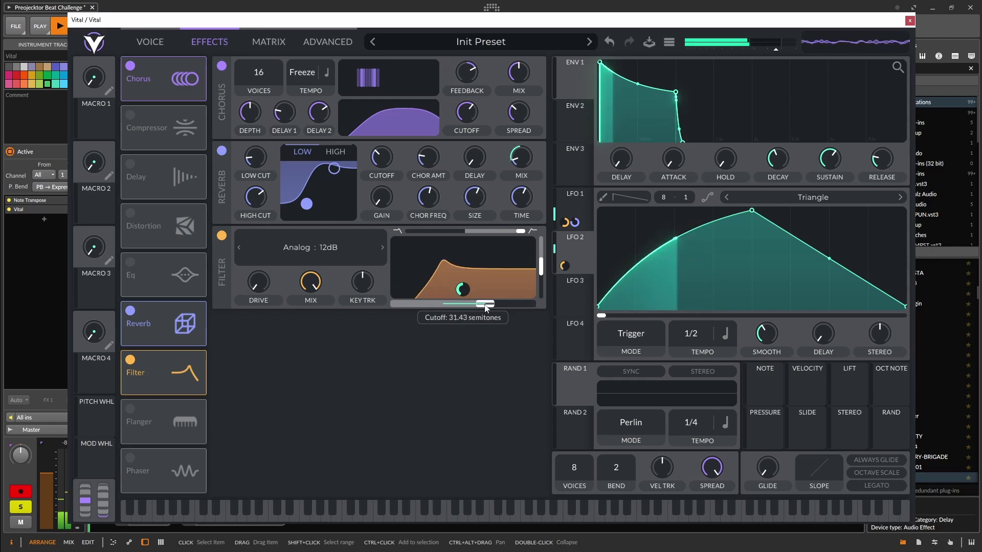
Place the Filter and Delay ahead of the Reverb and turn on the Delay in Ping Pong mode.
{"action": "left_click_drag", "start_coordinate": [173, 368], "coordinate": [173, 328]}
{"action": "left_click_drag", "start_coordinate": [153, 178], "coordinate": [154, 322]}
{"action": "left_click", "coordinate": [129, 311]}
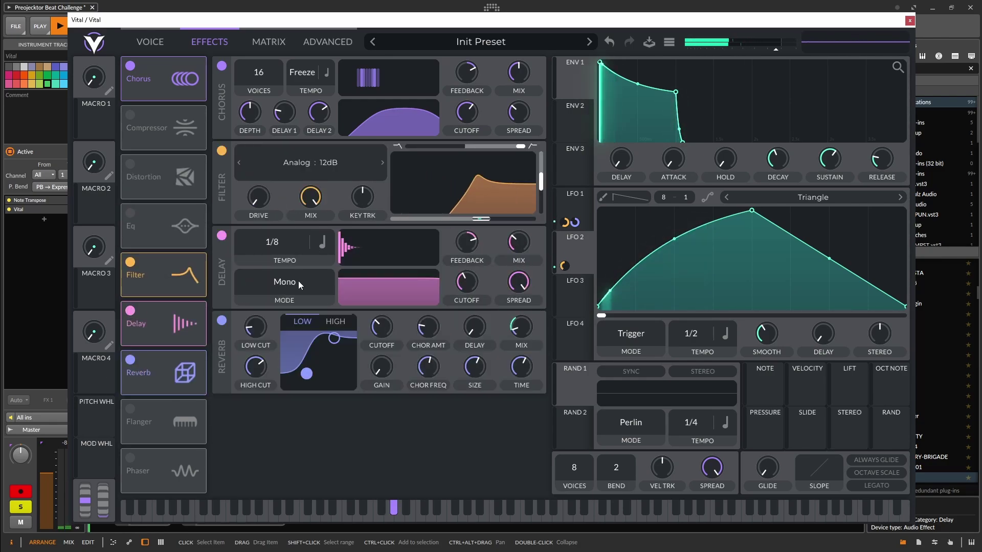
{"action": "left_click", "coordinate": [324, 243]}
{"action": "left_click", "coordinate": [331, 286]}
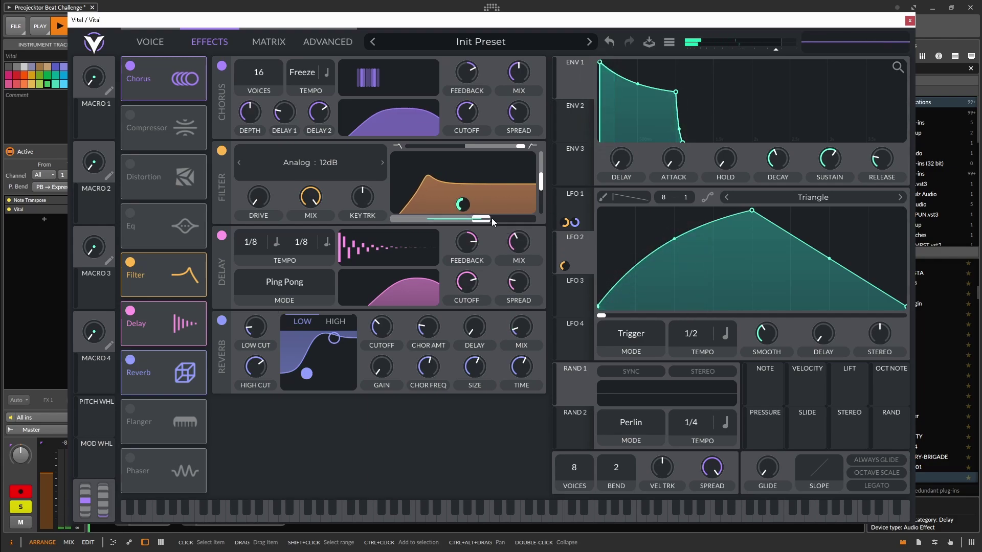
Turn on the Compressor between the Filter and Delay, set ENV 1's attack to about 0.170 secs, and adjust its release.
{"action": "left_click", "coordinate": [130, 117]}
{"action": "left_click_drag", "start_coordinate": [146, 128], "coordinate": [169, 266]}
{"action": "left_click_drag", "start_coordinate": [674, 165], "coordinate": [674, 157]}
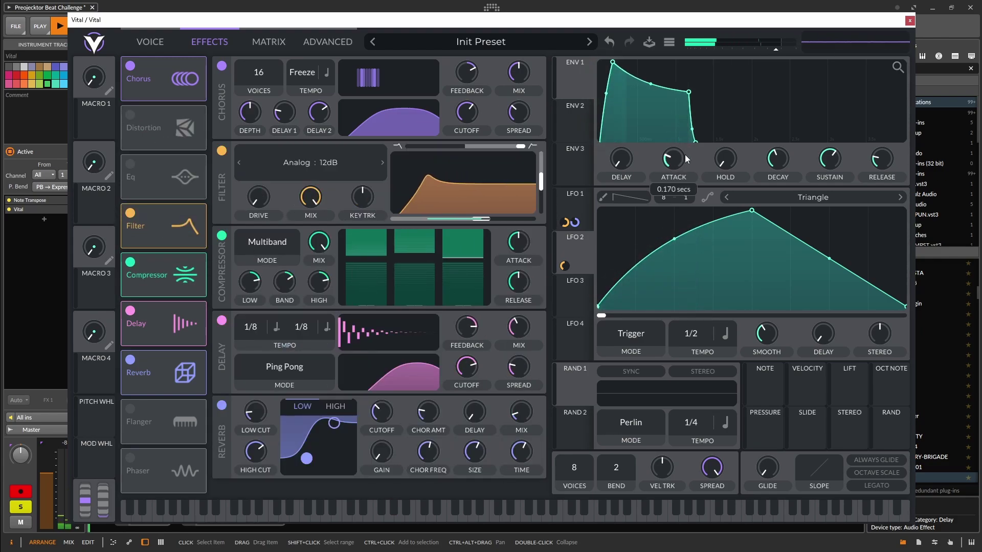
{"action": "mouse_move", "coordinate": [876, 167]}
{"action": "left_mouse_down"}
{"action": "mouse_move", "coordinate": [890, 158]}
{"action": "mouse_move", "coordinate": [877, 168]}
{"action": "left_mouse_up"}
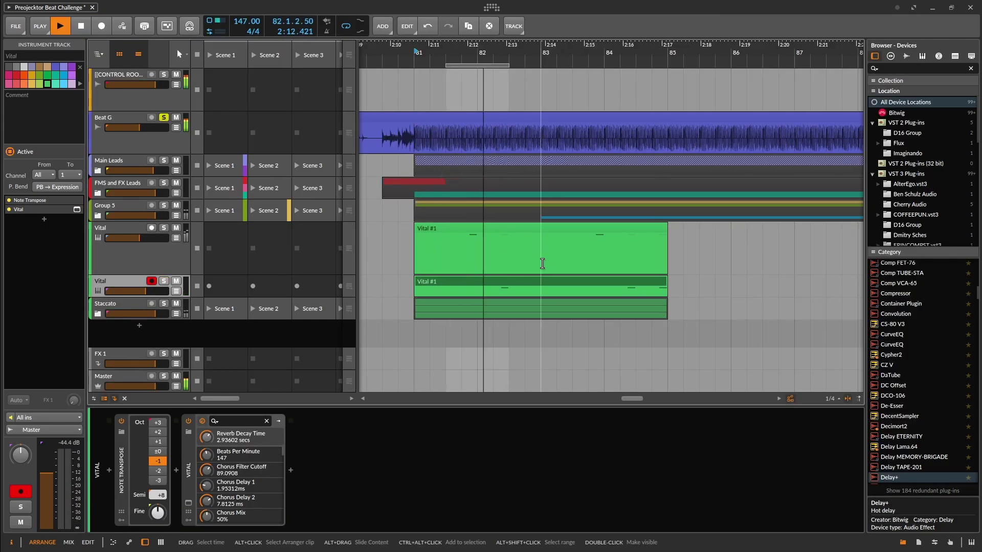
Stop playback and split the second Vital track's clip at 84.4.1.
{"action": "left_click", "coordinate": [155, 228]}
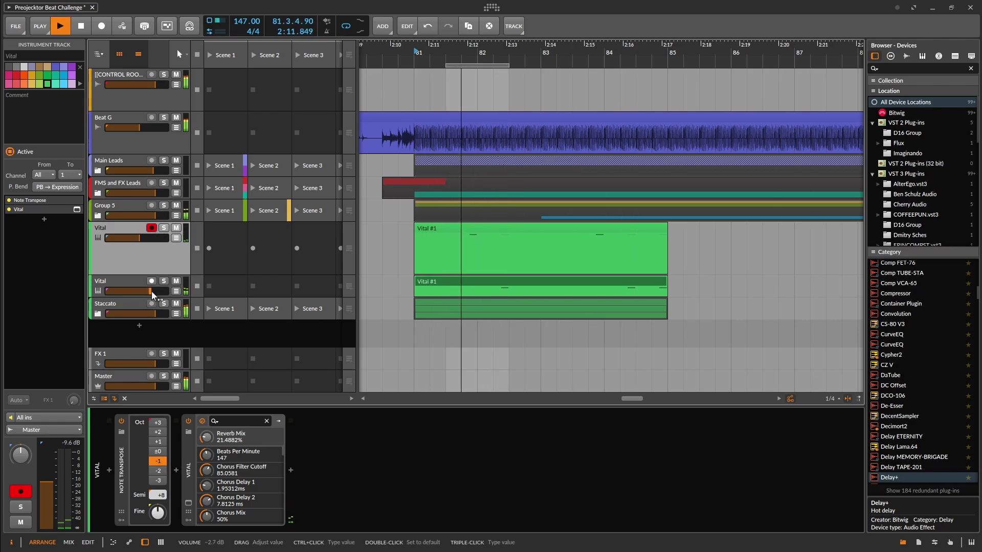
{"action": "key", "text": "space"}
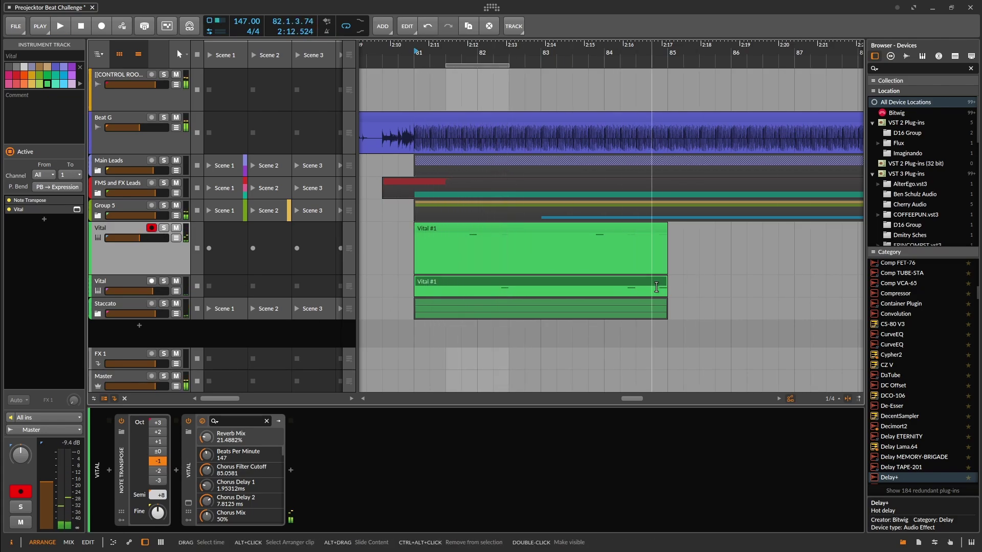
{"action": "left_click", "coordinate": [653, 289]}
{"action": "key", "text": "ctrl+e"}
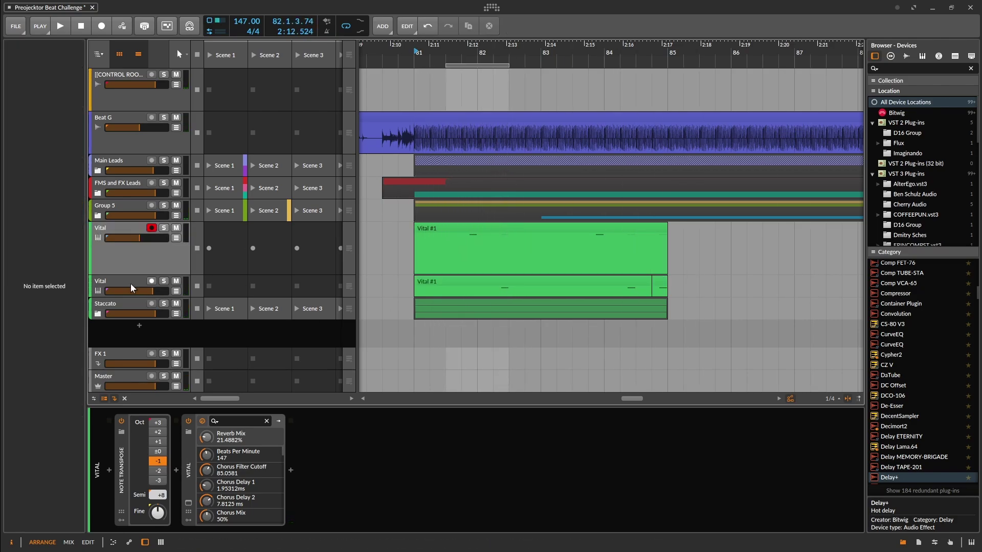
Duplicate the second Vital track, keep only the split-off end piece on the copy, and extend the original clip to bar 85.
{"action": "right_click", "coordinate": [128, 283]}
{"action": "left_click", "coordinate": [209, 379]}
{"action": "left_click_drag", "start_coordinate": [652, 286], "coordinate": [667, 286]}
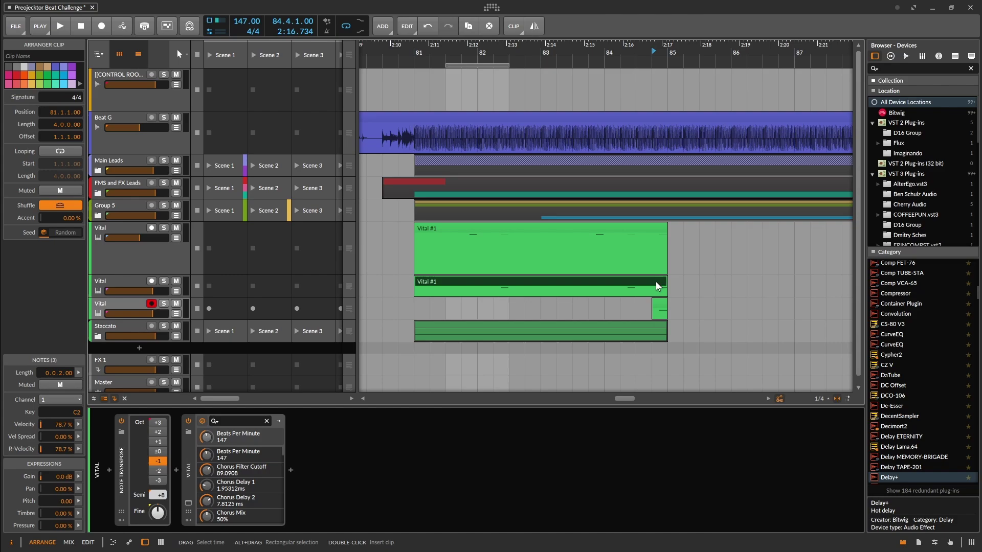
Delete the last C2 note from the second Vital track's clip.
{"action": "double_click", "coordinate": [657, 285]}
{"action": "left_click", "coordinate": [823, 357]}
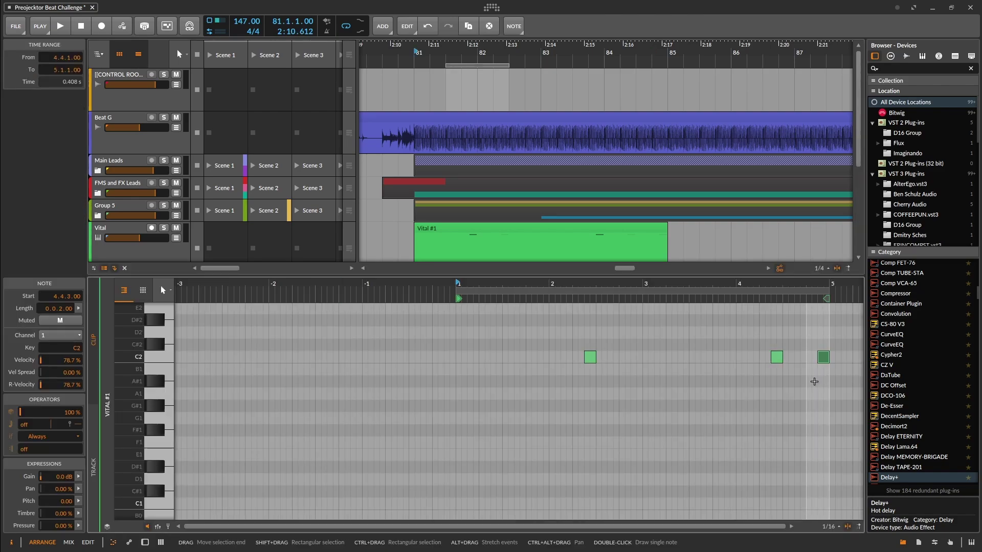
{"action": "key", "text": "Delete"}
{"action": "key", "text": "d"}
Start playback, extend the new track's clip back to bar 81, and delete its first two C2 notes.
{"action": "key", "text": "space"}
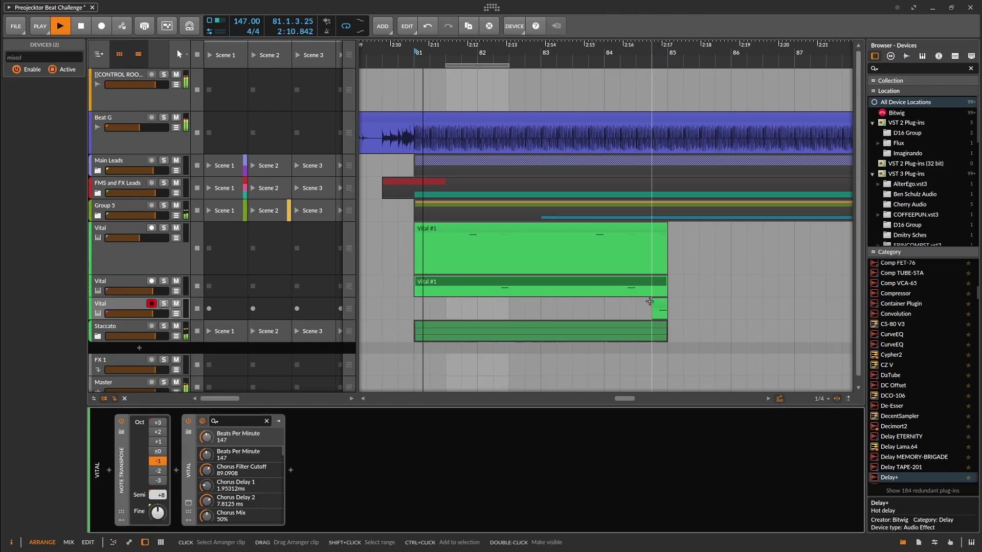
{"action": "left_click_drag", "start_coordinate": [652, 304], "coordinate": [416, 307]}
{"action": "double_click", "coordinate": [616, 308]}
{"action": "scroll", "coordinate": [620, 389], "scroll_direction": "down", "scroll_amount": 4}
{"action": "left_click_drag", "start_coordinate": [380, 366], "coordinate": [782, 475]}
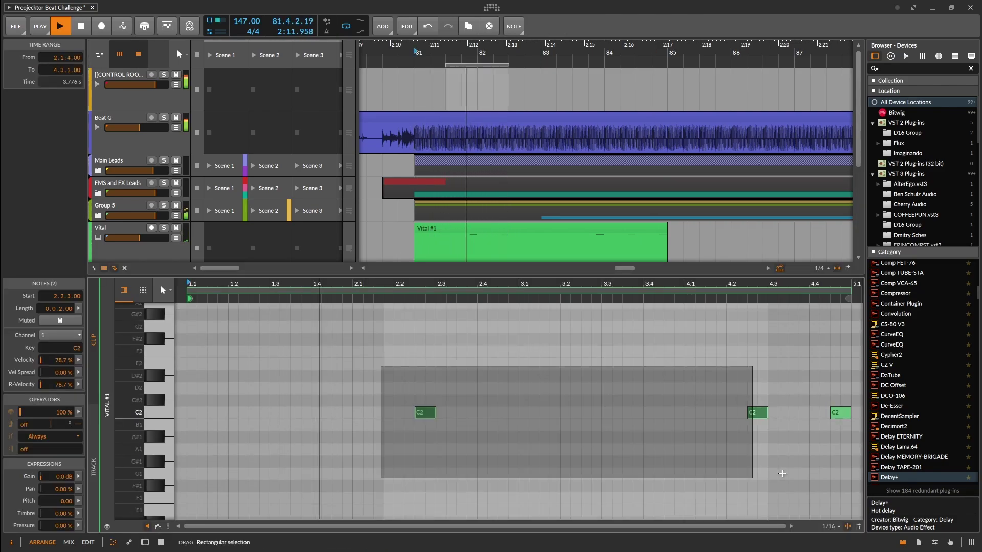
{"action": "key", "text": "Delete"}
{"action": "key", "text": "d"}
Set the delay mix of Vital on the second Vital track to about 24%.
{"action": "left_click", "coordinate": [123, 284]}
{"action": "left_click", "coordinate": [189, 504]}
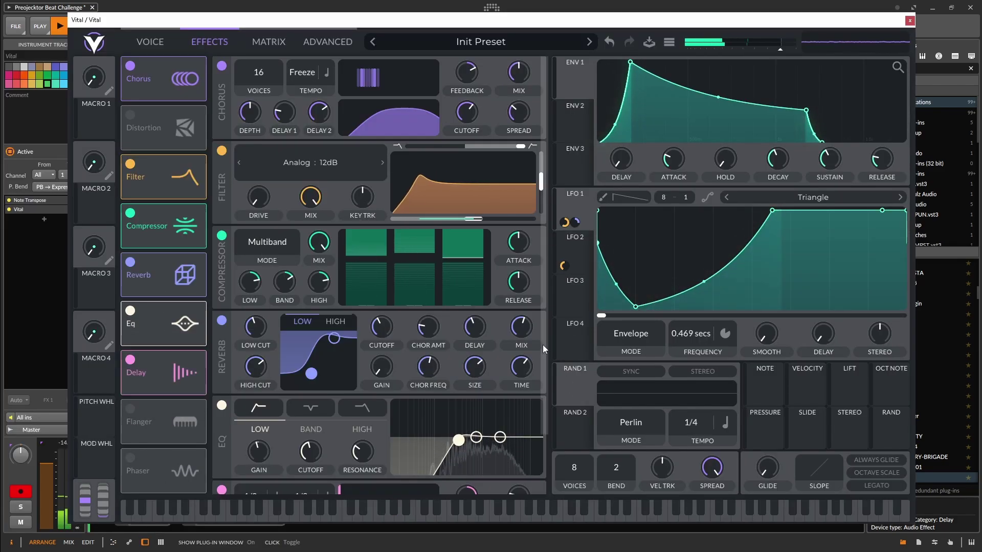
{"action": "scroll", "coordinate": [511, 345], "scroll_direction": "down", "scroll_amount": 3}
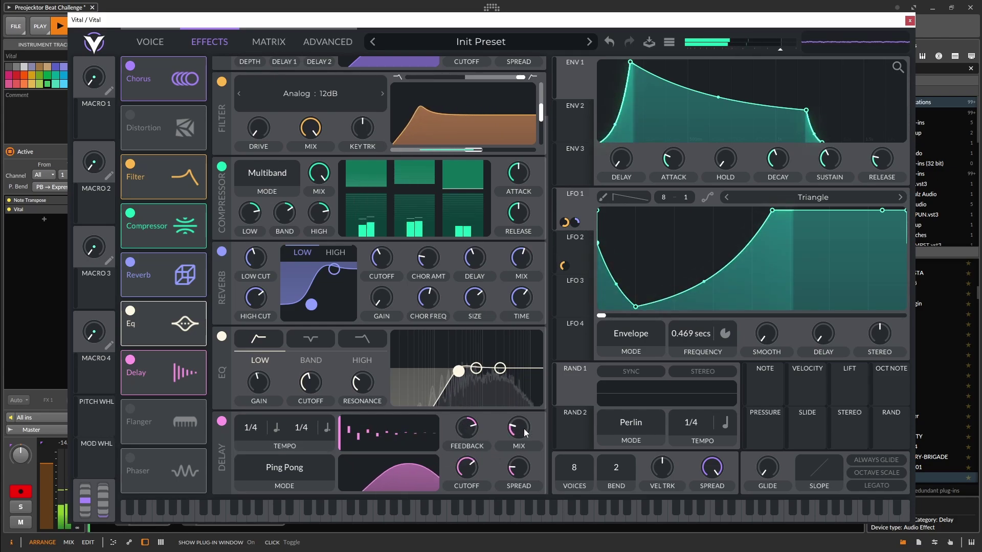
{"action": "left_click", "coordinate": [910, 20]}
Stop playback, set the loop region to span bars 81 to 85, and restart playback.
{"action": "key", "text": "space"}
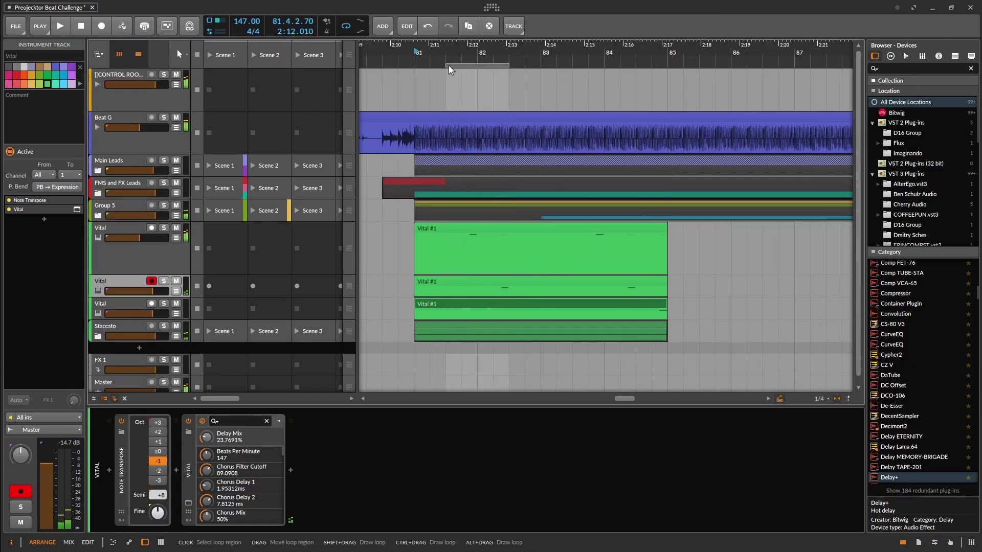
{"action": "left_click_drag", "start_coordinate": [446, 66], "coordinate": [416, 66]}
{"action": "left_click_drag", "start_coordinate": [508, 66], "coordinate": [668, 74]}
{"action": "key", "text": "space"}
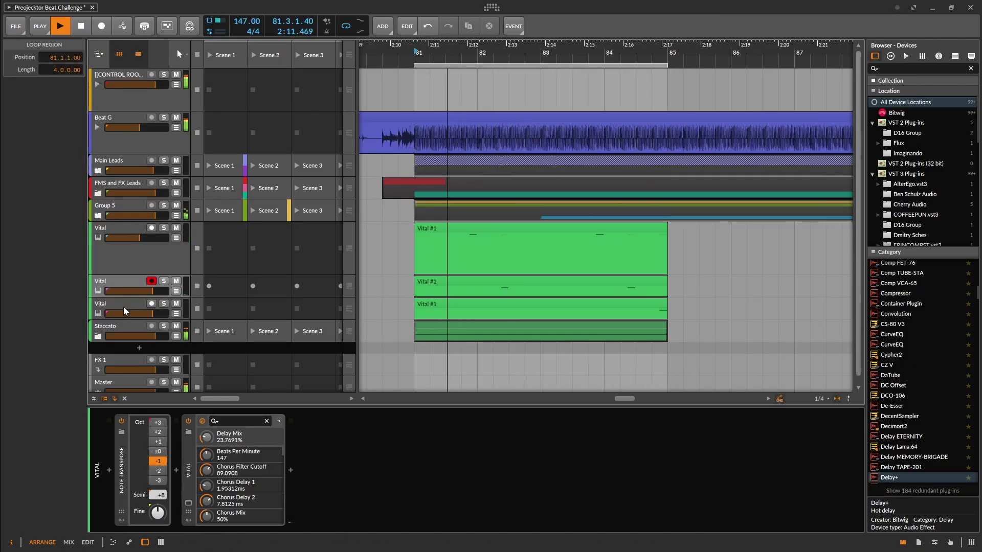
Reset Vital on the third Vital track to the Init Preset.
{"action": "left_click", "coordinate": [124, 305]}
{"action": "left_click", "coordinate": [189, 503]}
{"action": "right_click", "coordinate": [435, 42]}
{"action": "left_click", "coordinate": [396, 152]}
{"action": "left_click", "coordinate": [910, 20]}
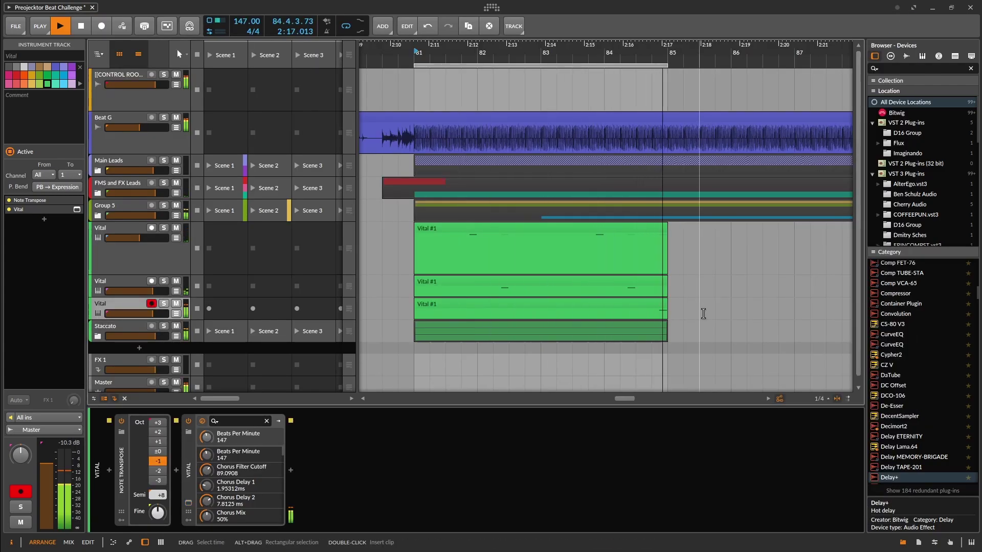
Enable the Phaser in the third track's Vital with tempo on Freeze, higher offset and feedback, and a lower center.
{"action": "left_click", "coordinate": [188, 503]}
{"action": "left_click", "coordinate": [209, 41]}
{"action": "left_click", "coordinate": [130, 409]}
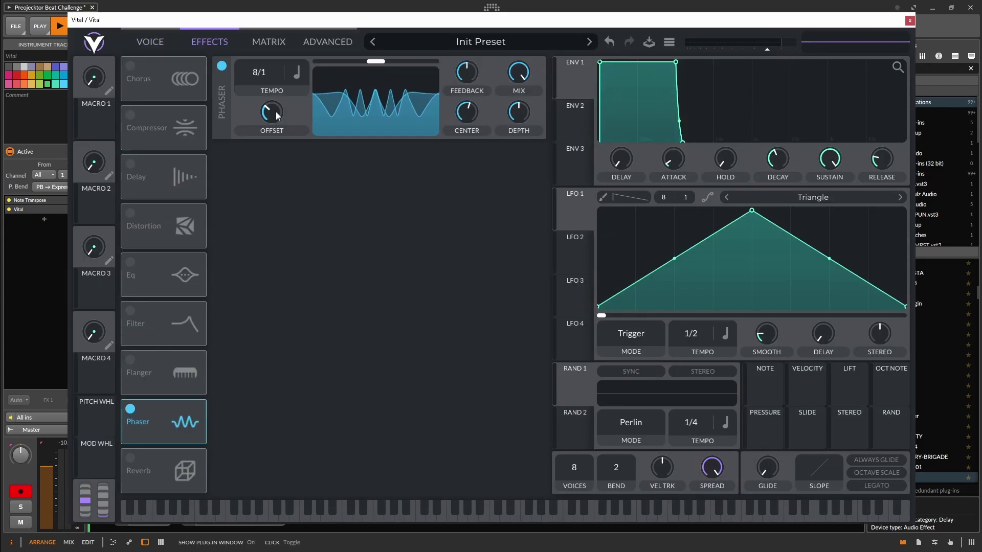
{"action": "left_click_drag", "start_coordinate": [467, 72], "coordinate": [468, 51]}
{"action": "left_click_drag", "start_coordinate": [466, 108], "coordinate": [463, 119]}
Modulate the phaser's center with Random 1 at about 93.47, using Sample & Hold mode at a 1/16 tempo.
{"action": "left_click_drag", "start_coordinate": [575, 383], "coordinate": [467, 112]}
{"action": "left_click_drag", "start_coordinate": [467, 143], "coordinate": [468, 126]}
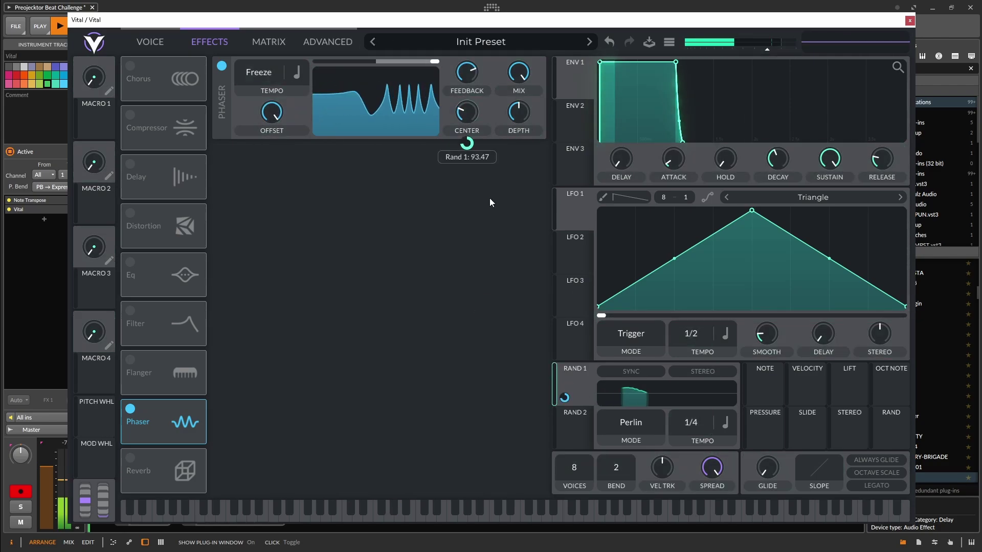
{"action": "left_click", "coordinate": [631, 424]}
{"action": "left_click", "coordinate": [633, 456]}
Place the Phaser ahead of an enabled Delay in the effects chain, and lengthen Envelope 1's attack.
{"action": "left_click_drag", "start_coordinate": [130, 422], "coordinate": [136, 179]}
{"action": "left_click_drag", "start_coordinate": [674, 160], "coordinate": [669, 159]}
{"action": "left_click", "coordinate": [130, 213]}
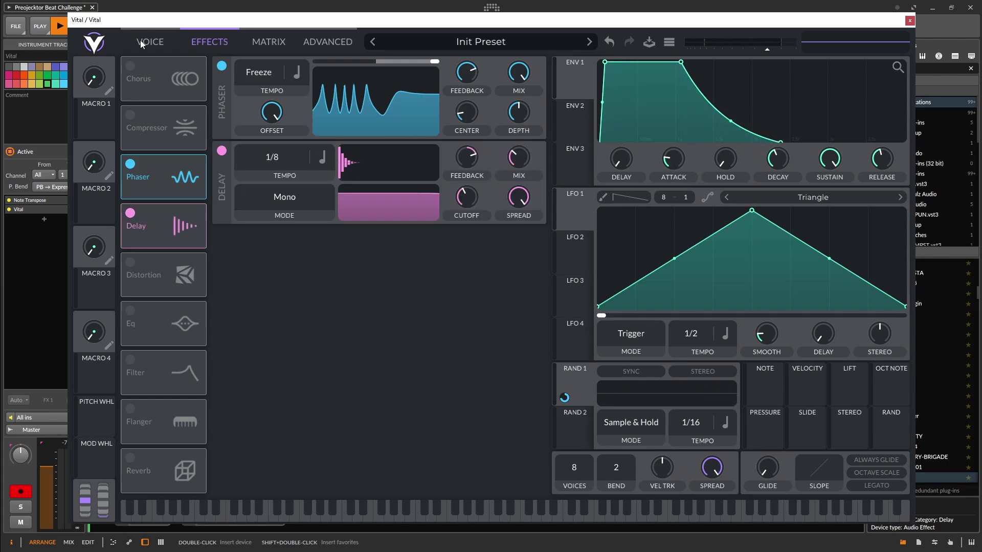
Set the delay to Ping Pong mode with 1/8 tempos, raise its feedback and cutoff, and reduce its spread.
{"action": "left_click", "coordinate": [146, 43]}
{"action": "left_click", "coordinate": [207, 43]}
{"action": "left_click", "coordinate": [150, 43]}
{"action": "left_click", "coordinate": [221, 51]}
{"action": "left_click", "coordinate": [284, 197]}
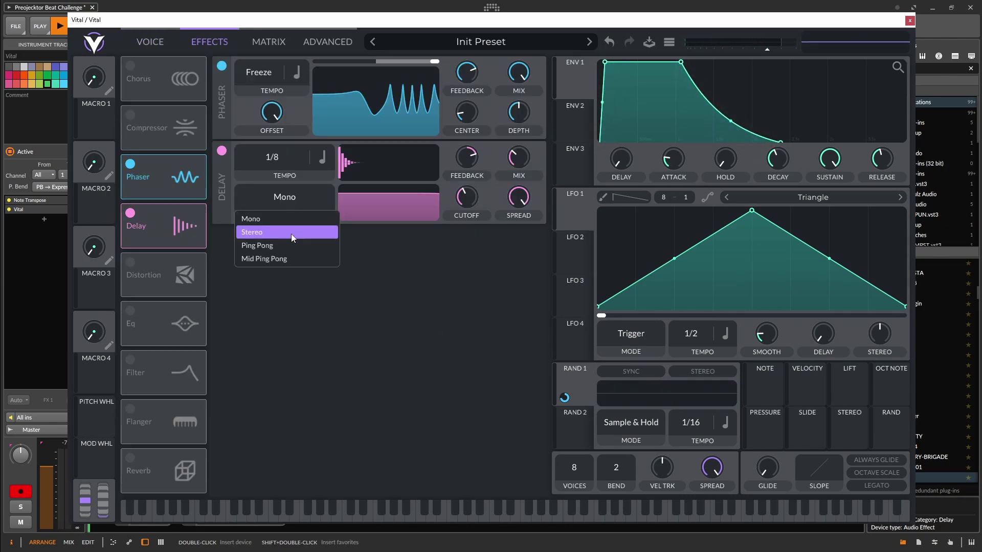
{"action": "left_click", "coordinate": [261, 245]}
{"action": "left_click", "coordinate": [326, 157]}
{"action": "left_click", "coordinate": [352, 207]}
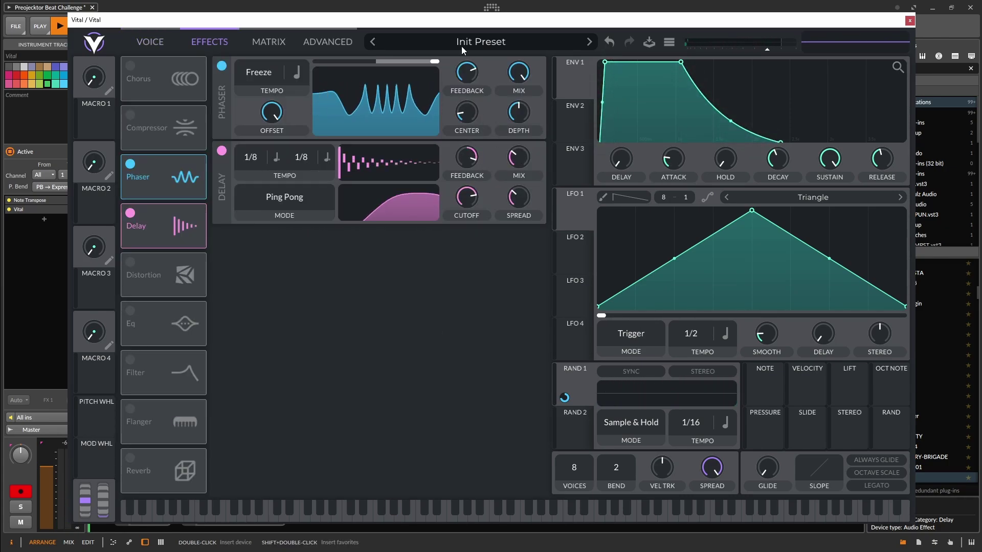
Enable the Chorus between the Phaser and Delay with its mix at about 36%.
{"action": "left_click", "coordinate": [150, 41]}
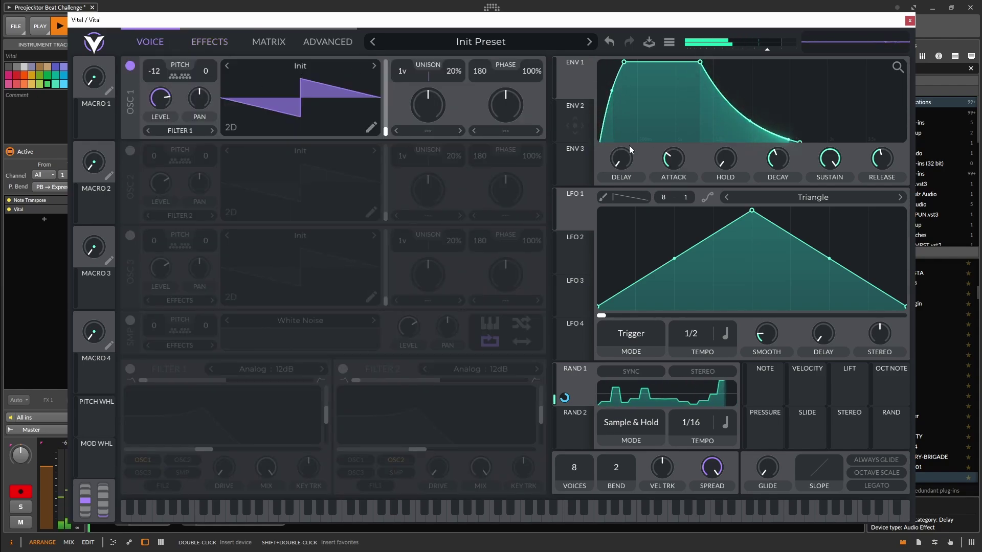
{"action": "left_click", "coordinate": [206, 46]}
{"action": "left_click", "coordinate": [130, 164]}
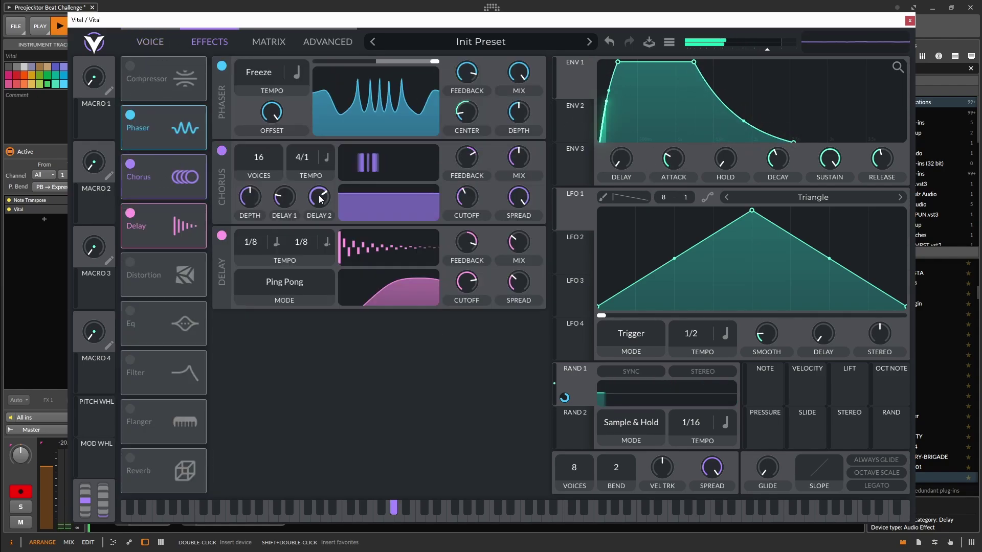
{"action": "left_click", "coordinate": [910, 20]}
Group the three Vital tracks, fold the group, and name it Legato.
{"action": "scroll", "coordinate": [706, 305], "scroll_direction": "down", "scroll_amount": 5}
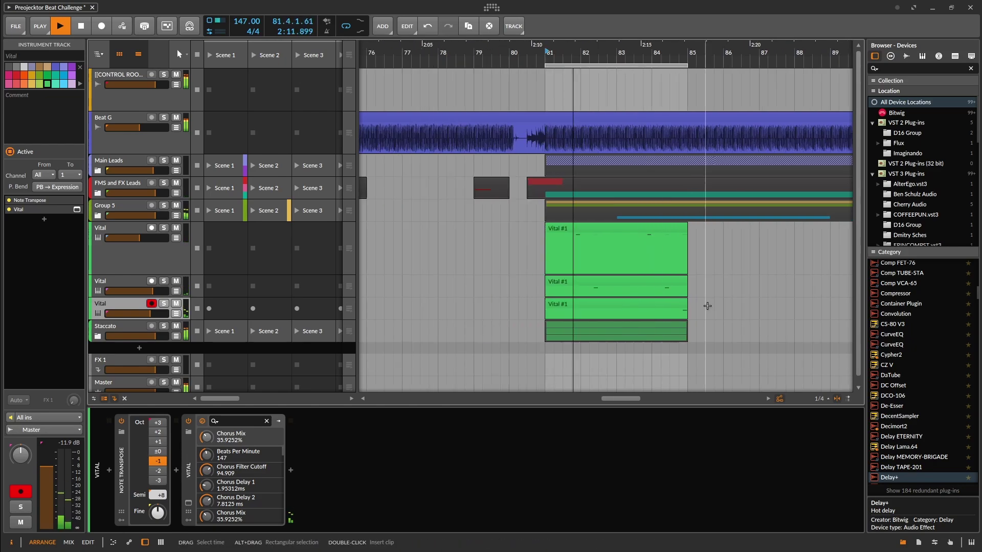
{"action": "left_click", "coordinate": [123, 255]}
{"action": "left_click", "coordinate": [120, 305], "text": "shift"}
{"action": "key", "text": "ctrl+g"}
{"action": "left_click", "coordinate": [97, 239]}
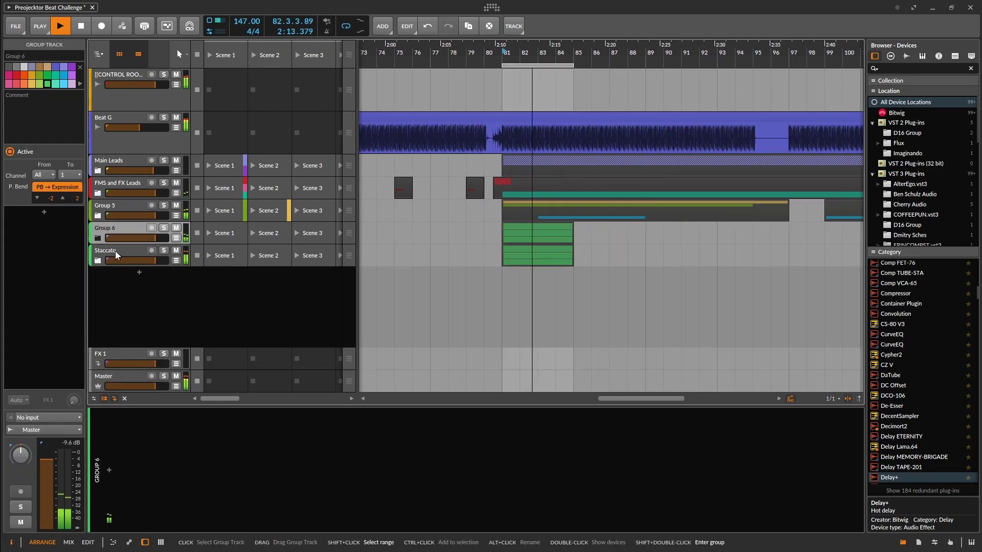
{"action": "left_click", "coordinate": [40, 57]}
{"action": "type", "text": "Legato"}
{"action": "key", "text": "Return"}
Group Legato and Staccato together, name the new group Grids, and fold it.
{"action": "left_click", "coordinate": [113, 251], "text": "shift"}
{"action": "key", "text": "ctrl+g"}
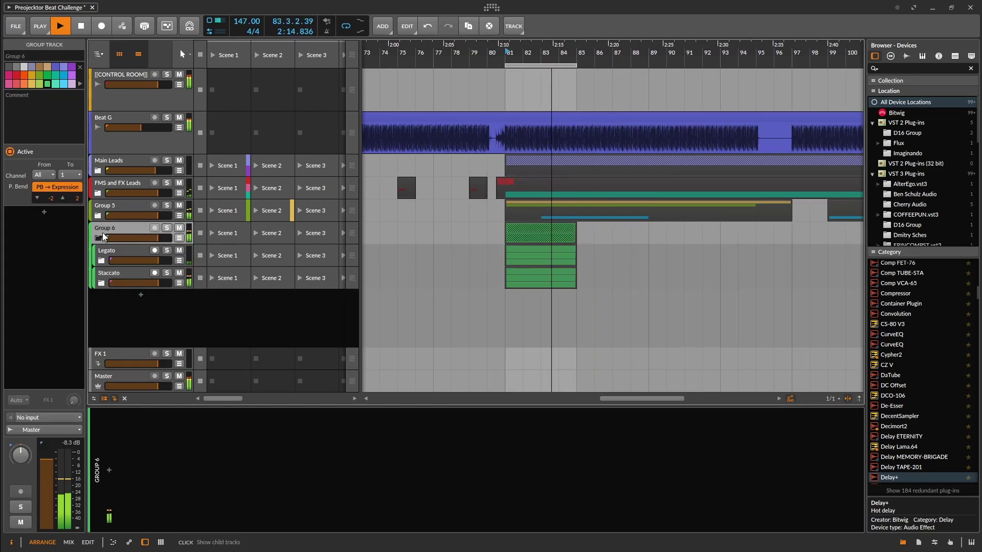
{"action": "left_click", "coordinate": [46, 59]}
{"action": "left_click", "coordinate": [98, 239]}
{"action": "left_click", "coordinate": [104, 161]}
{"action": "left_click", "coordinate": [103, 229]}
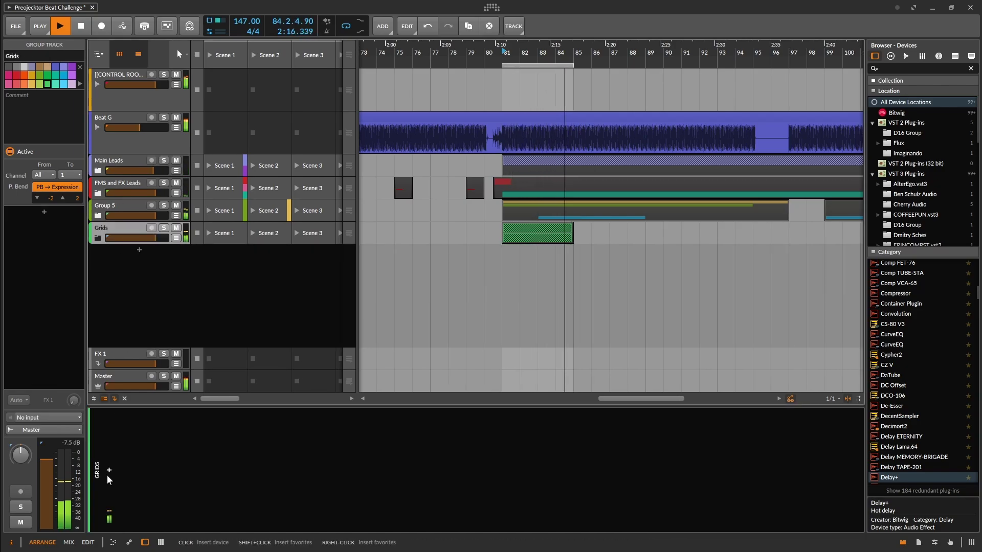
Insert an EQ-2 on the Grids group with a low cut at 214 Hz, and slightly lower the group's volume.
{"action": "left_click", "coordinate": [109, 471]}
{"action": "type", "text": "eq"}
{"action": "double_click", "coordinate": [504, 255]}
{"action": "left_click_drag", "start_coordinate": [149, 508], "coordinate": [149, 505]}
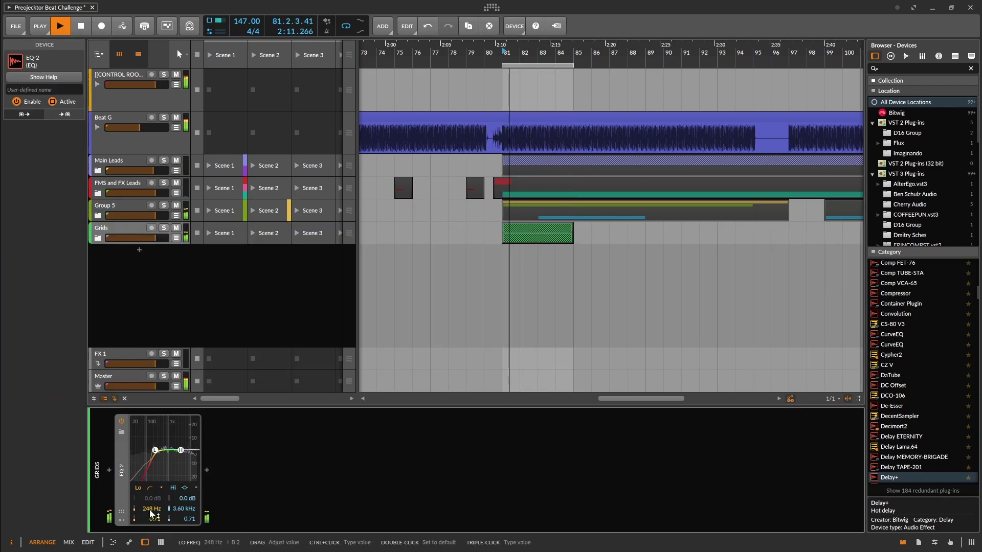
{"action": "left_click_drag", "start_coordinate": [155, 238], "coordinate": [151, 237]}
Duplicate the Grids clip at bar 81 to bar 85 and extend the loop region to bar 89.
{"action": "left_click", "coordinate": [562, 234]}
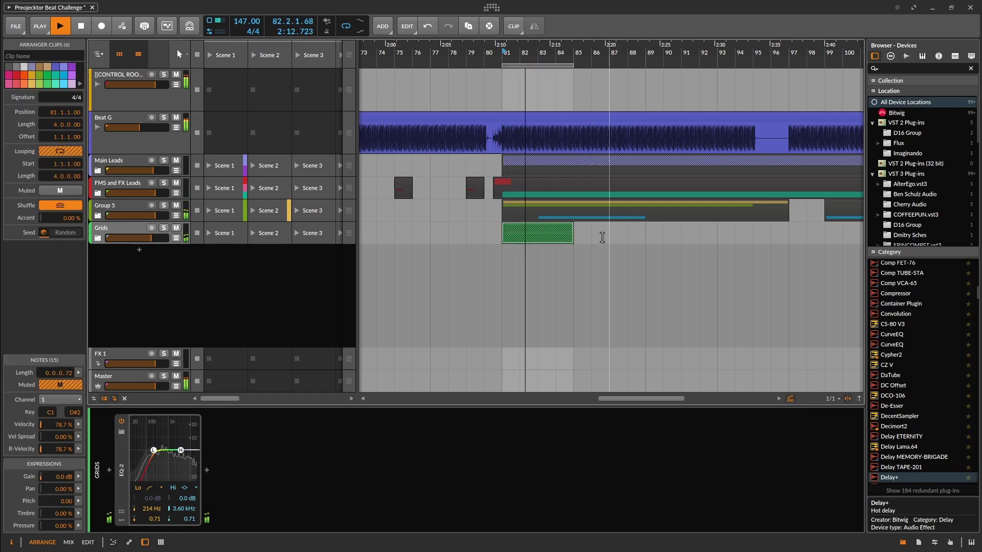
{"action": "scroll", "coordinate": [555, 237], "scroll_direction": "up", "scroll_amount": 5}
{"action": "left_click", "coordinate": [98, 238]}
{"action": "scroll", "coordinate": [651, 241], "scroll_direction": "down", "scroll_amount": 3}
{"action": "key", "text": "ctrl+d"}
{"action": "left_click_drag", "start_coordinate": [632, 66], "coordinate": [757, 96]}
{"action": "scroll", "coordinate": [565, 153], "scroll_direction": "down", "scroll_amount": 3}
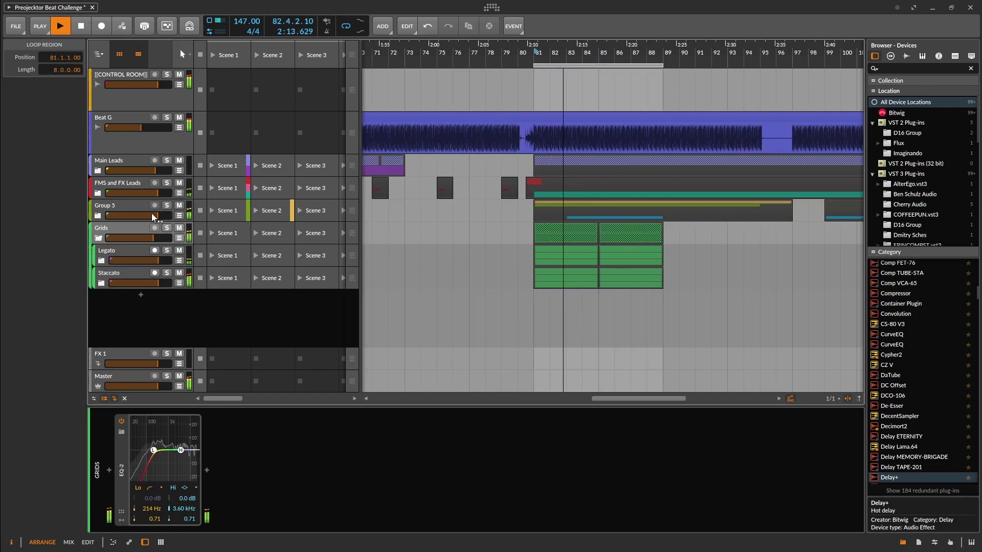
{"action": "left_click", "coordinate": [98, 215]}
{"action": "left_click", "coordinate": [98, 216]}
{"action": "left_click", "coordinate": [97, 171]}
{"action": "left_click", "coordinate": [97, 171]}
Duplicate the two Grids clips to fill bars 89 to 97, and extend the loop region to bar 97.
{"action": "scroll", "coordinate": [609, 225], "scroll_direction": "down", "scroll_amount": 3}
{"action": "left_click_drag", "start_coordinate": [672, 233], "coordinate": [588, 234]}
{"action": "key", "text": "ctrl+d"}
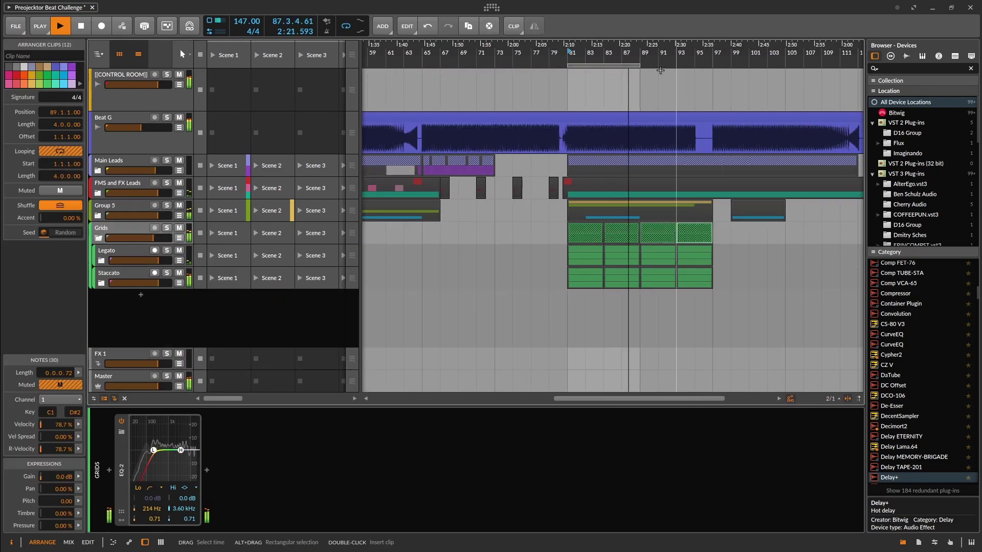
{"action": "key", "text": "space"}
{"action": "left_click_drag", "start_coordinate": [640, 66], "coordinate": [711, 81]}
{"action": "scroll", "coordinate": [702, 239], "scroll_direction": "down", "scroll_amount": 2}
{"action": "left_click", "coordinate": [97, 216]}
{"action": "left_click", "coordinate": [98, 216]}
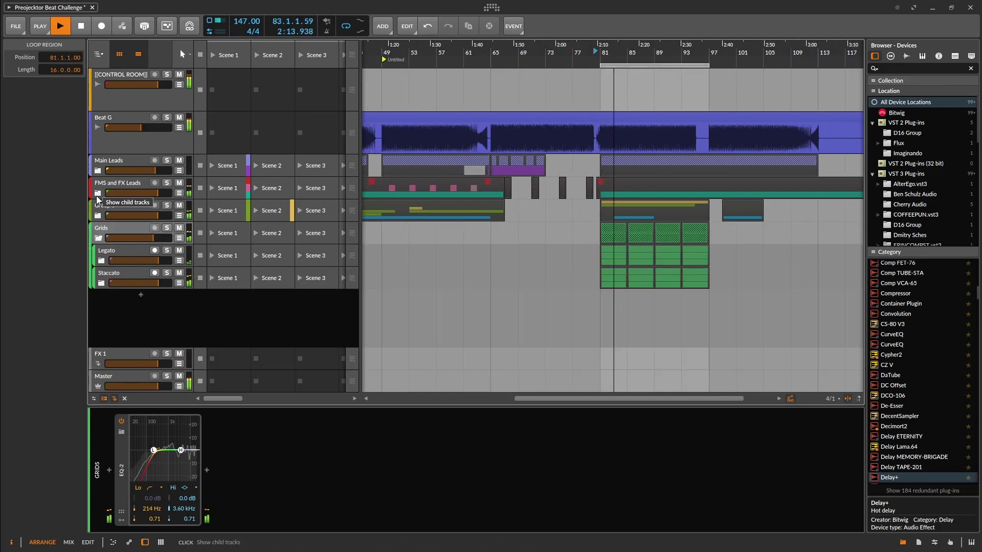
{"action": "left_click", "coordinate": [98, 193]}
{"action": "left_click", "coordinate": [98, 194]}
Copy two of the Grids clips to bars 49 through 57 and play from bar 49.
{"action": "scroll", "coordinate": [698, 257], "scroll_direction": "left", "scroll_amount": 3}
{"action": "left_click", "coordinate": [698, 257]}
{"action": "left_click_drag", "start_coordinate": [684, 251], "coordinate": [734, 279]}
{"action": "left_click_drag", "start_coordinate": [701, 251], "coordinate": [477, 242]}
{"action": "left_click", "coordinate": [477, 59]}
Unfold the Staccato group and delete its third Vital track's clips at bars 49 and 53.
{"action": "left_click", "coordinate": [101, 283]}
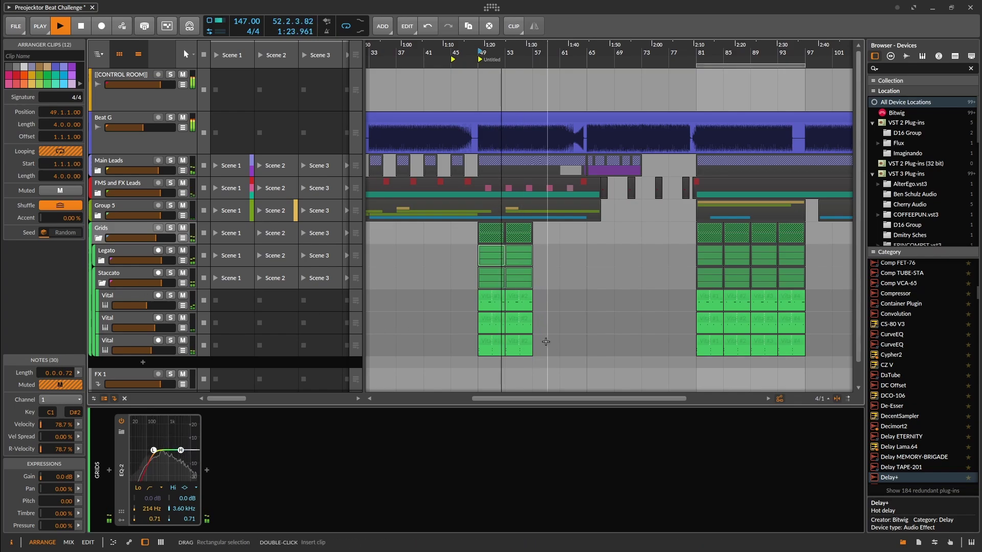
{"action": "left_click_drag", "start_coordinate": [544, 342], "coordinate": [496, 350]}
{"action": "key", "text": "Delete"}
Delete the Staccato group's first Vital clips at bars 49 and 53, and fold the group.
{"action": "left_click", "coordinate": [480, 59]}
{"action": "scroll", "coordinate": [501, 301], "scroll_direction": "up", "scroll_amount": 5}
{"action": "left_click", "coordinate": [460, 295]}
{"action": "key", "text": "Delete"}
{"action": "left_click", "coordinate": [536, 294]}
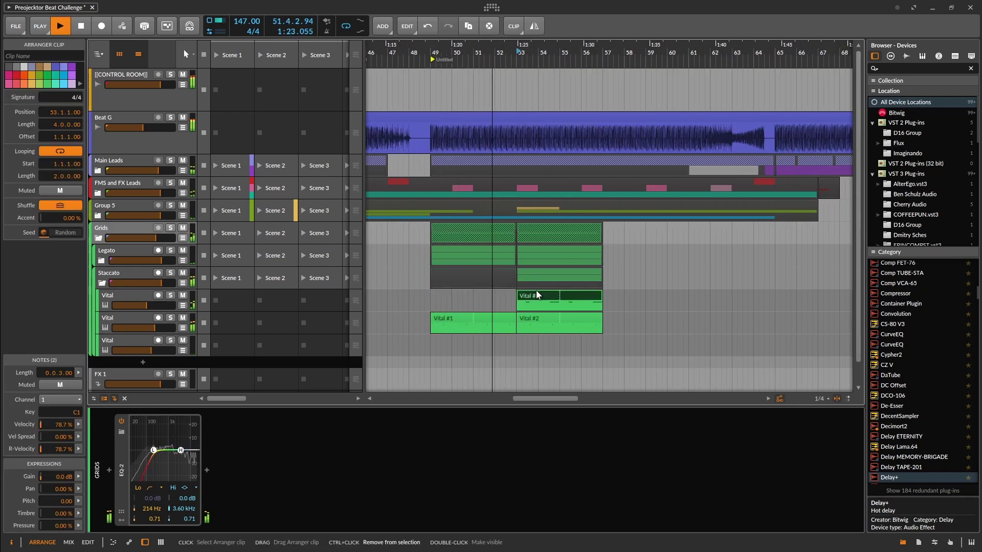
{"action": "key", "text": "Delete"}
{"action": "left_click", "coordinate": [101, 283]}
Unfold the Legato group, delete its third Vital track's clips at bars 49 and 53, and fold the Grids group.
{"action": "left_click", "coordinate": [101, 261]}
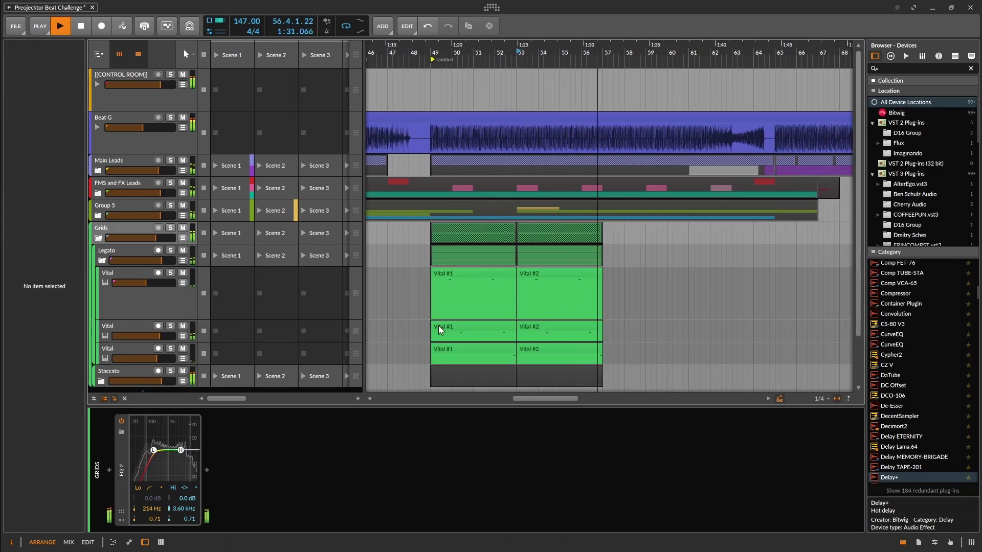
{"action": "left_click_drag", "start_coordinate": [608, 358], "coordinate": [504, 360]}
{"action": "key", "text": "Delete"}
{"action": "left_click", "coordinate": [98, 238]}
Duplicate the two Grids clips at bars 49 and 53 to fill bars 57 to 65.
{"action": "left_click", "coordinate": [411, 64]}
{"action": "left_click_drag", "start_coordinate": [547, 271], "coordinate": [582, 230]}
{"action": "scroll", "coordinate": [492, 256], "scroll_direction": "down", "scroll_amount": 2}
{"action": "scroll", "coordinate": [603, 277], "scroll_direction": "down", "scroll_amount": 5}
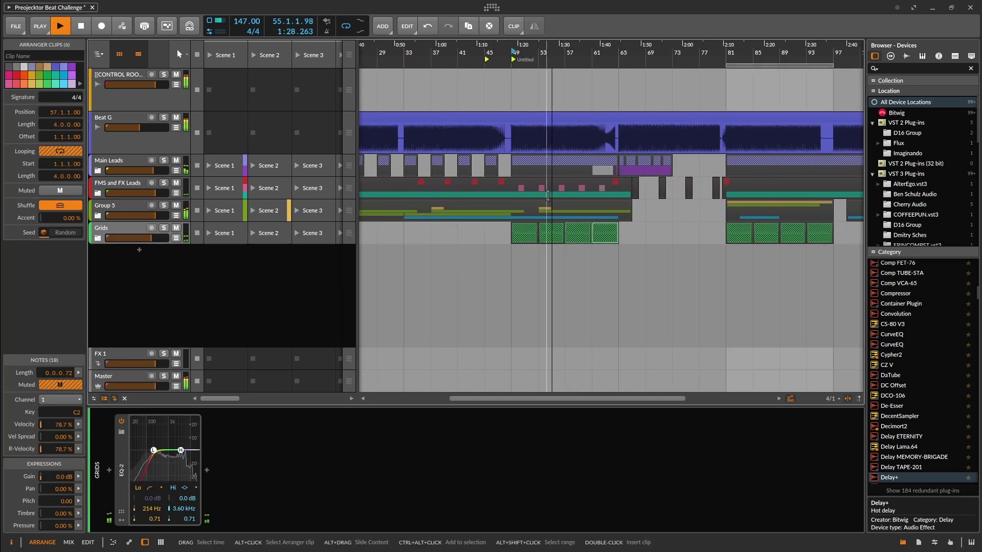
Duplicate the selected pair of Grids clips twice more to fill bars 65 to 81.
{"action": "scroll", "coordinate": [590, 289], "scroll_direction": "down", "scroll_amount": 3}
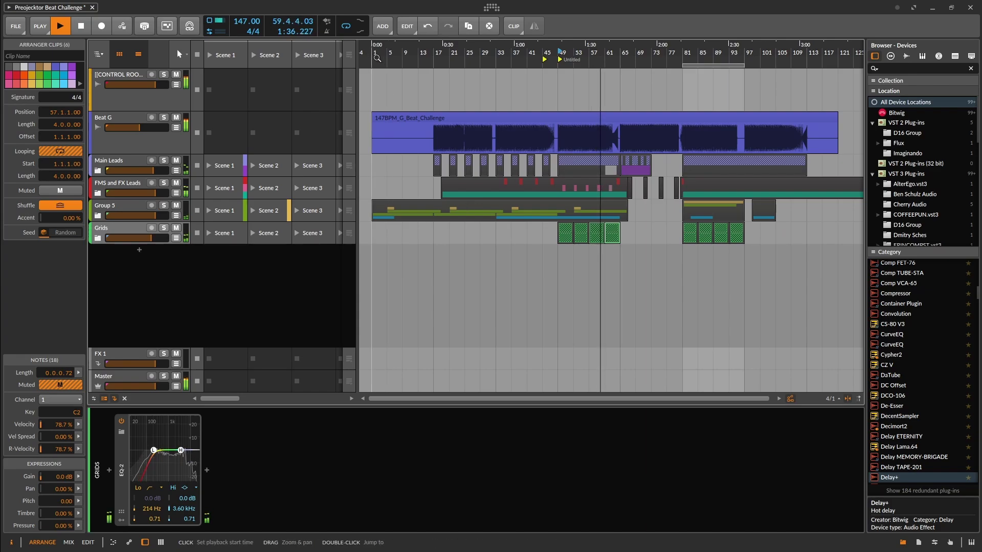
{"action": "scroll", "coordinate": [628, 266], "scroll_direction": "up", "scroll_amount": 7}
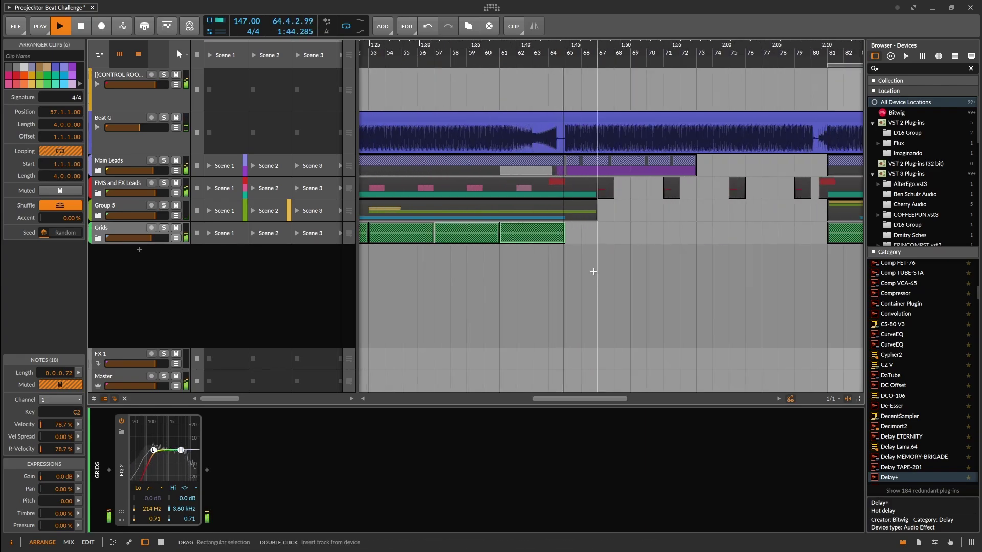
{"action": "scroll", "coordinate": [588, 204], "scroll_direction": "down", "scroll_amount": 3}
{"action": "key", "text": "ctrl+d"}
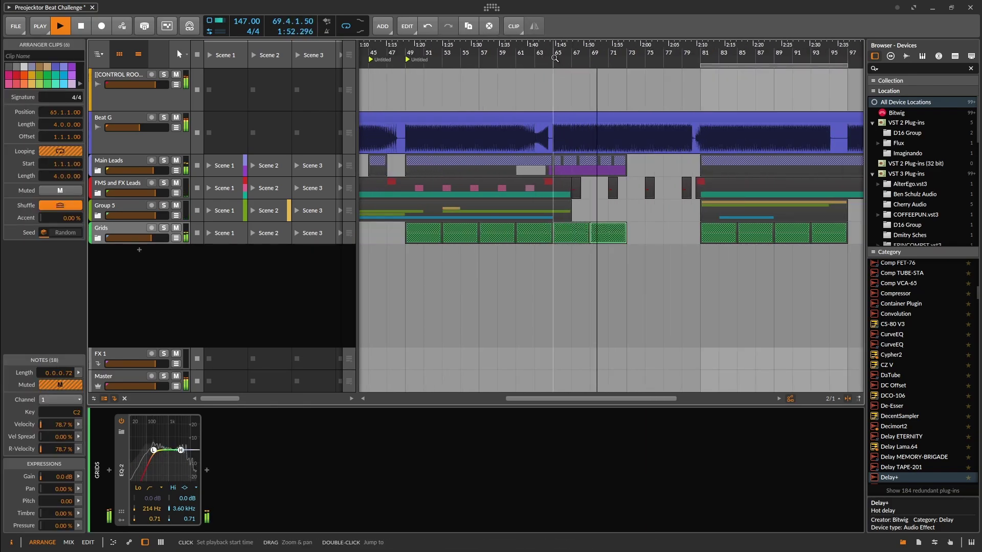
{"action": "key", "text": "ctrl+d"}
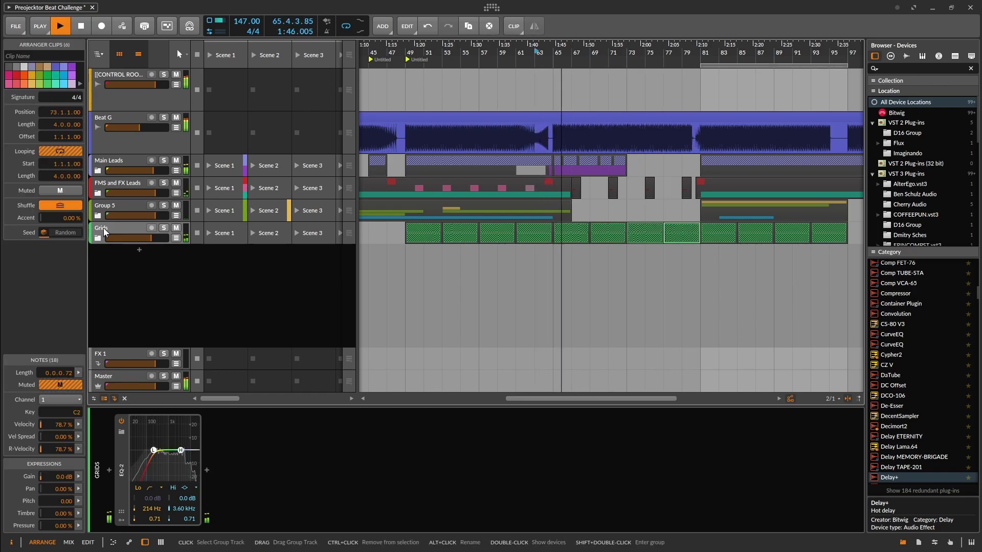
Group the Main Leads through Grids tracks under the name Synths, save the project, and unfold the group.
{"action": "left_click", "coordinate": [124, 159], "text": "shift"}
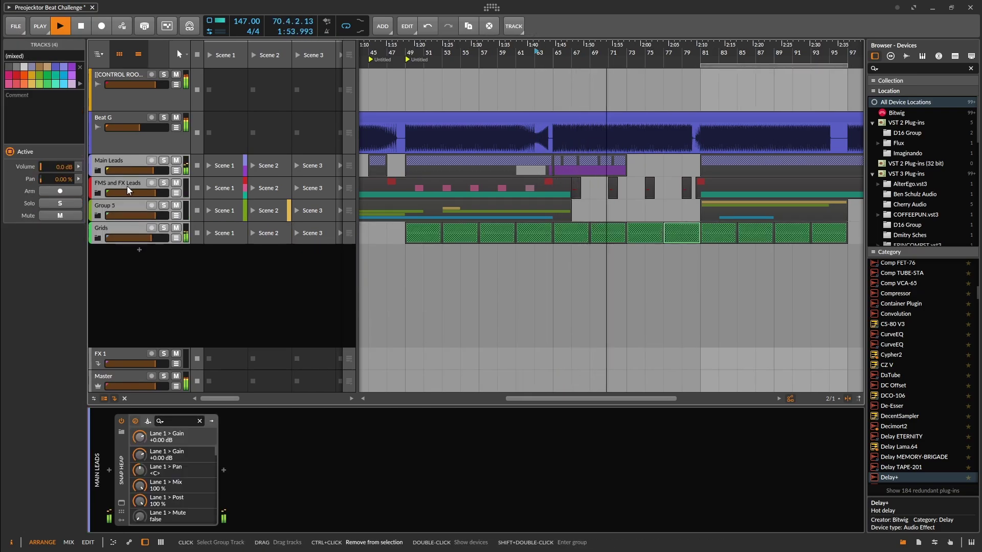
{"action": "key", "text": "ctrl+g"}
{"action": "left_click", "coordinate": [99, 170]}
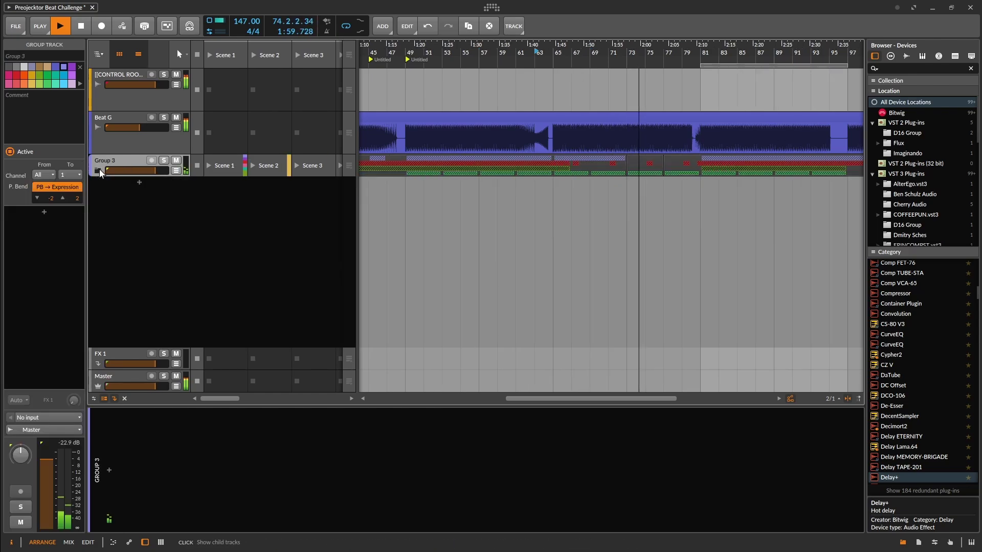
{"action": "key", "text": "ctrl+s"}
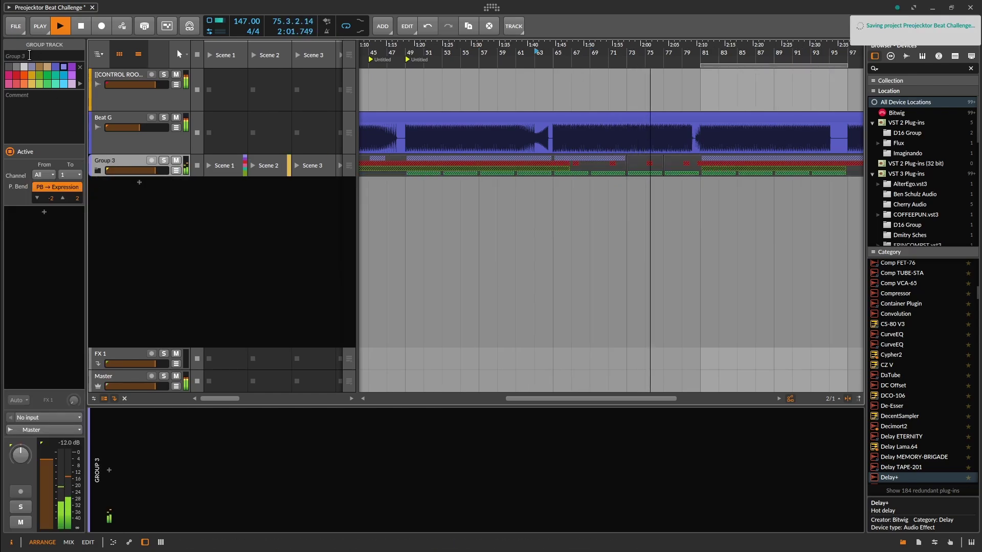
{"action": "type", "text": "ynths"}
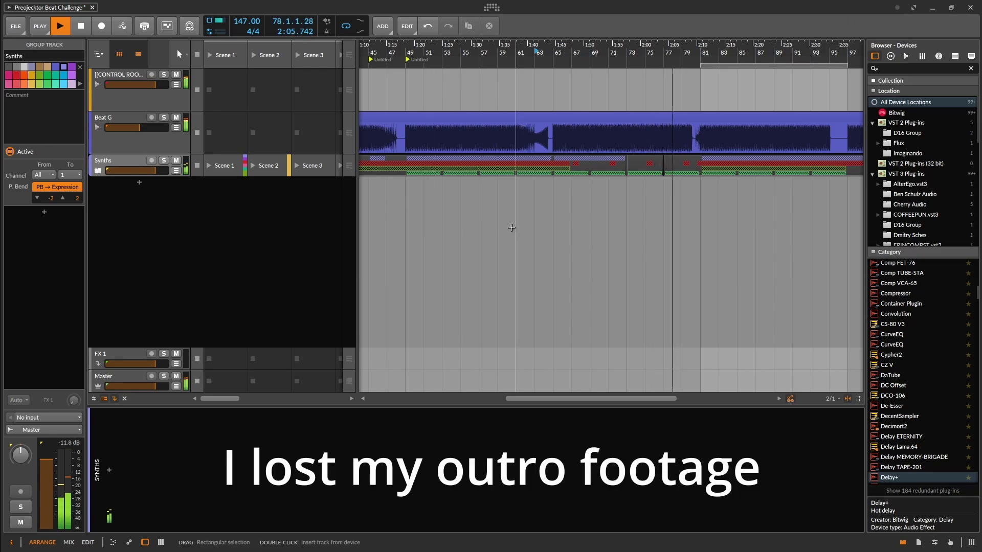
{"action": "left_click", "coordinate": [97, 172]}
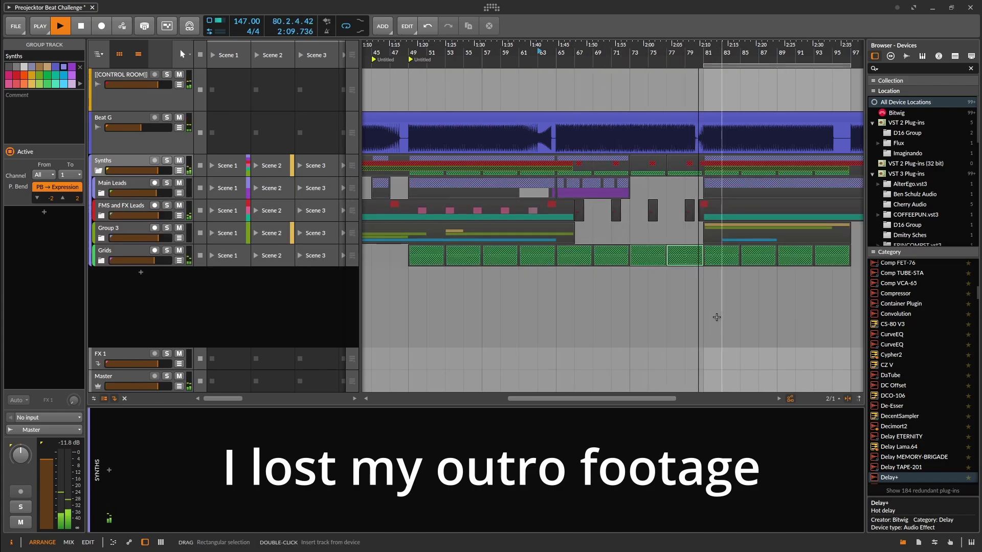
{"action": "scroll", "coordinate": [639, 276], "scroll_direction": "right", "scroll_amount": 5}
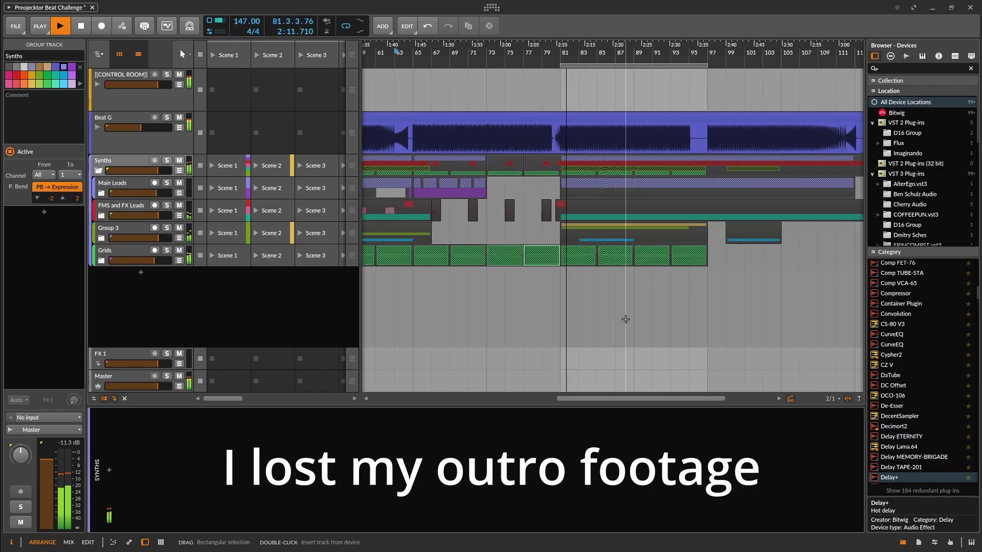
Unfold the Grids group and delete the Legato group's clips at bars 81 and 85.
{"action": "scroll", "coordinate": [604, 316], "scroll_direction": "up", "scroll_amount": 2}
{"action": "left_click", "coordinate": [101, 262]}
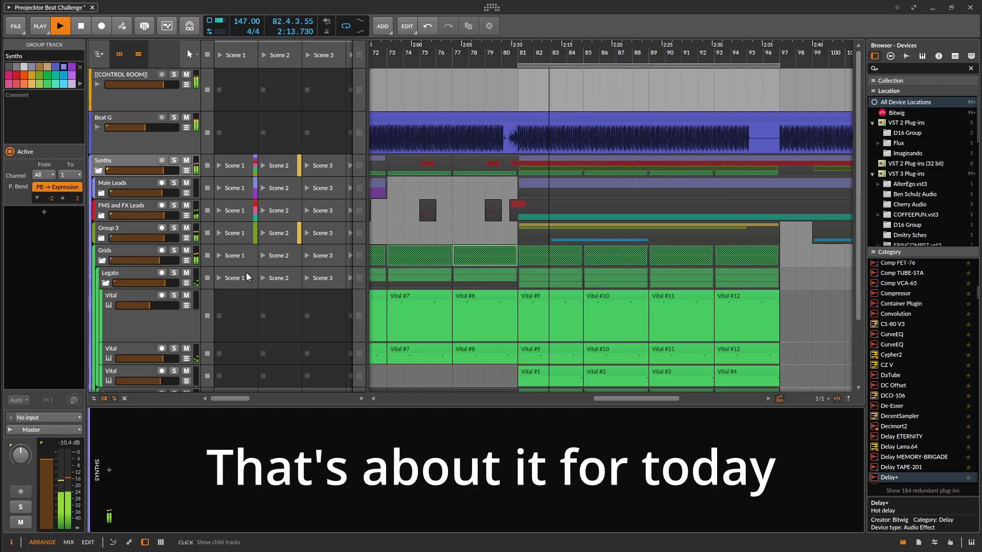
{"action": "scroll", "coordinate": [546, 265], "scroll_direction": "down", "scroll_amount": 1}
{"action": "left_click", "coordinate": [548, 235]}
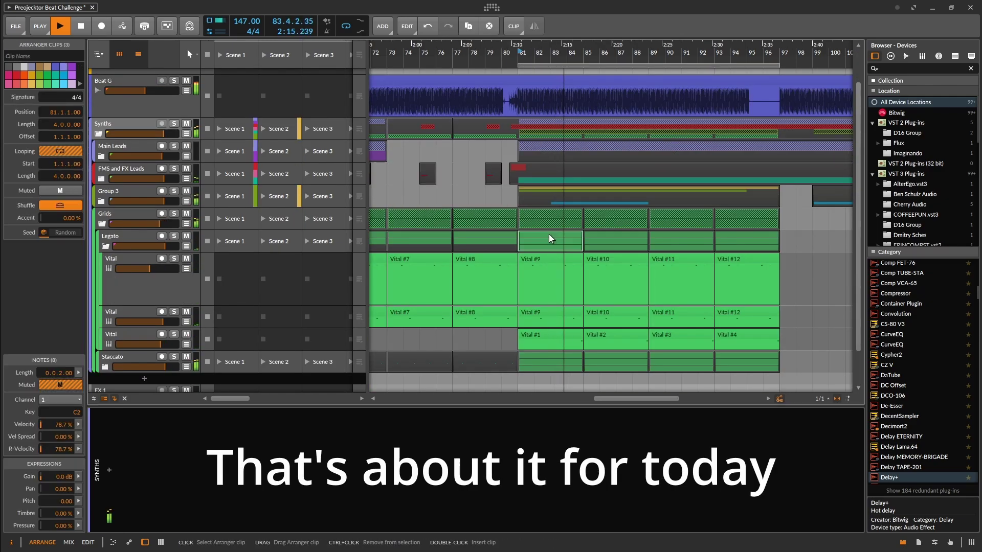
{"action": "key", "text": "Delete"}
{"action": "left_click", "coordinate": [605, 235]}
{"action": "key", "text": "Delete"}
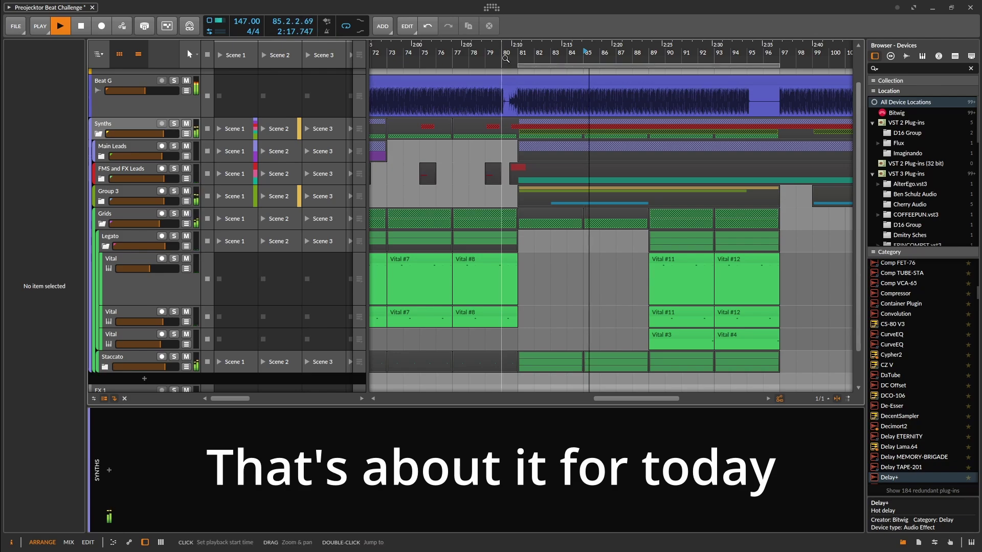
Delete the Staccato group's clips at bars 81 and 85.
{"action": "left_click", "coordinate": [550, 359]}
{"action": "key", "text": "Delete"}
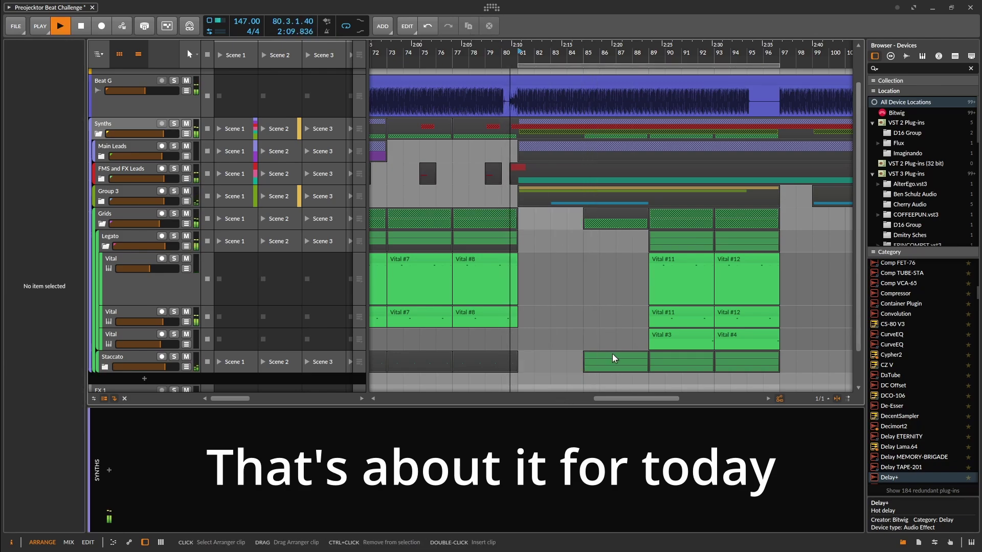
{"action": "left_click", "coordinate": [613, 355]}
{"action": "key", "text": "Delete"}
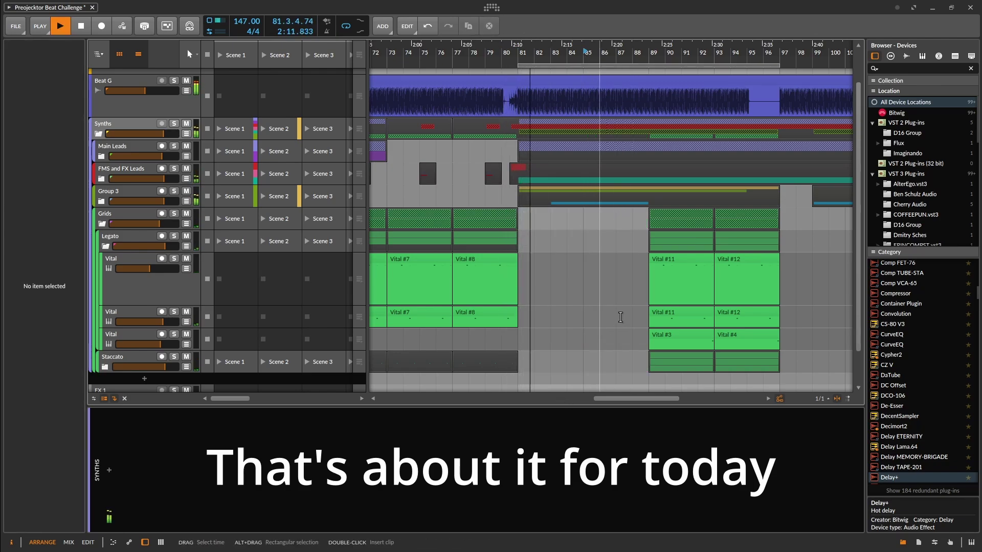
Fold the Grids and Synths groups and save the project.
{"action": "scroll", "coordinate": [579, 298], "scroll_direction": "down", "scroll_amount": 2}
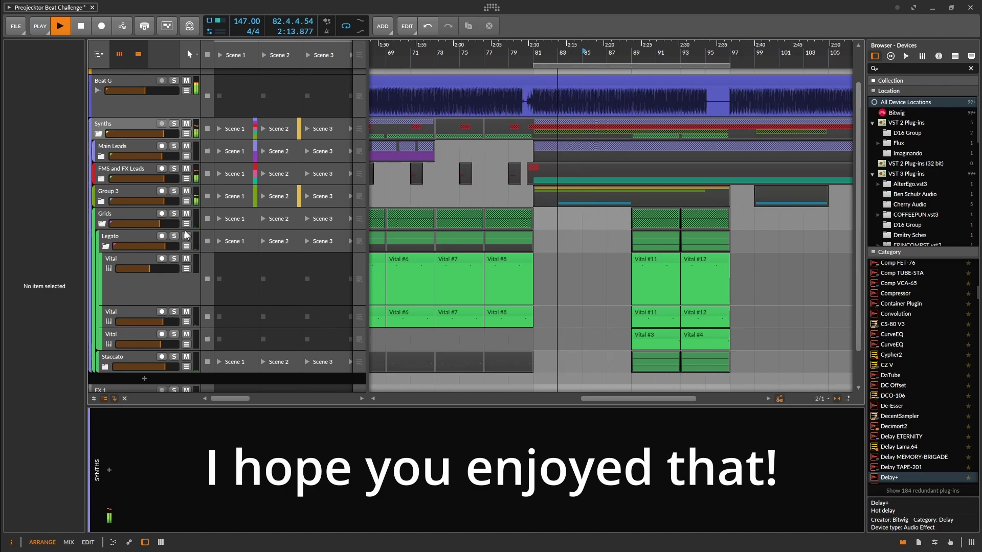
{"action": "left_click", "coordinate": [105, 224]}
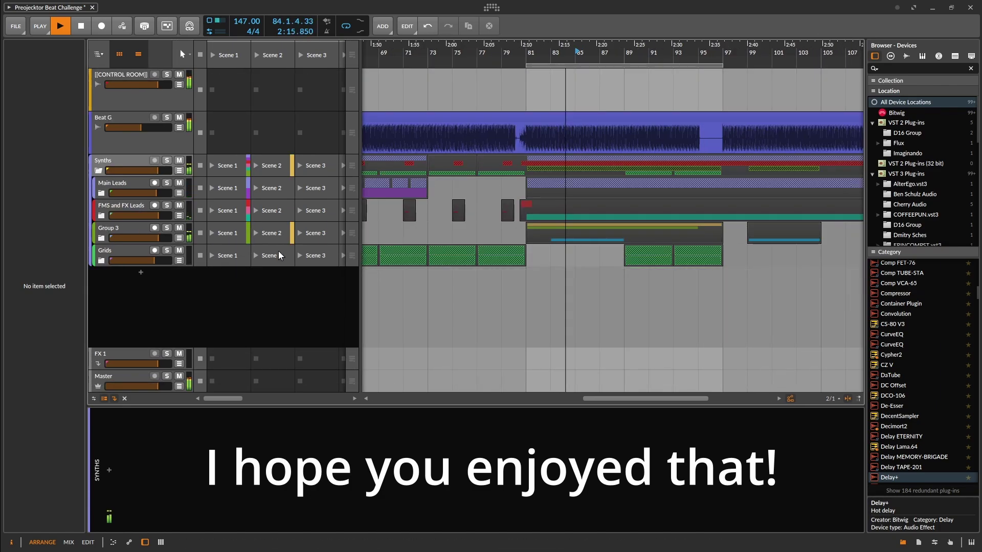
{"action": "left_click", "coordinate": [98, 173]}
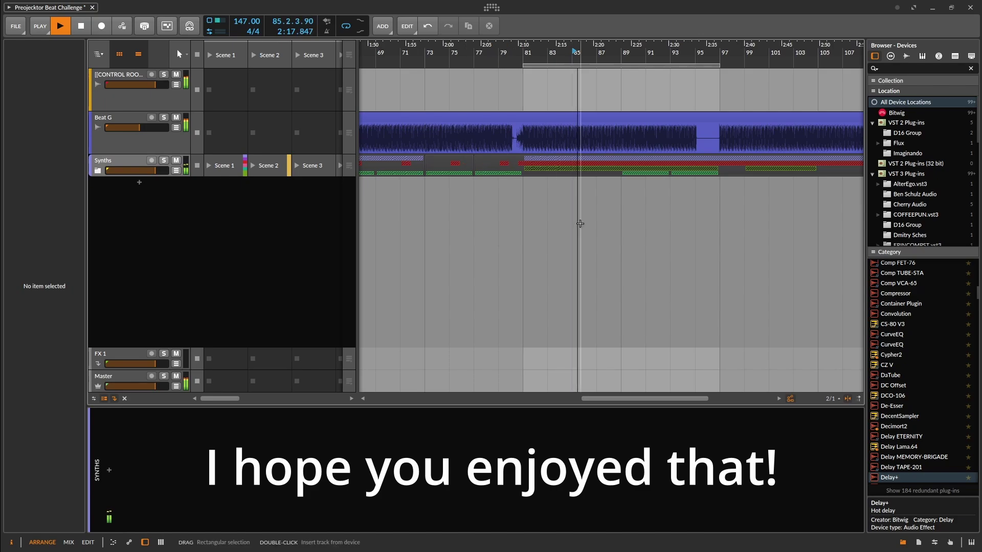
{"action": "scroll", "coordinate": [517, 241], "scroll_direction": "down", "scroll_amount": 2}
{"action": "scroll", "coordinate": [504, 237], "scroll_direction": "down", "scroll_amount": 1}
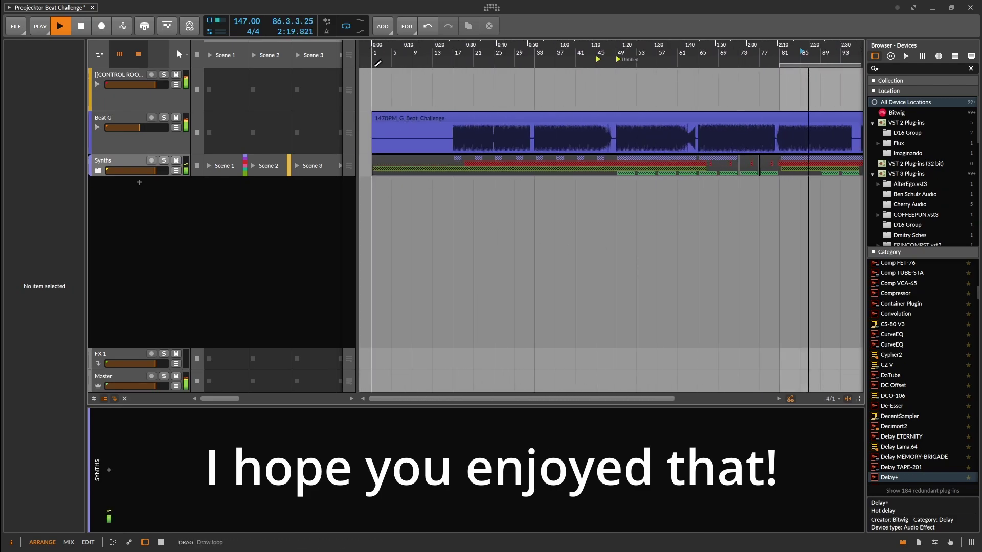
{"action": "left_click_drag", "start_coordinate": [562, 147], "coordinate": [551, 201]}
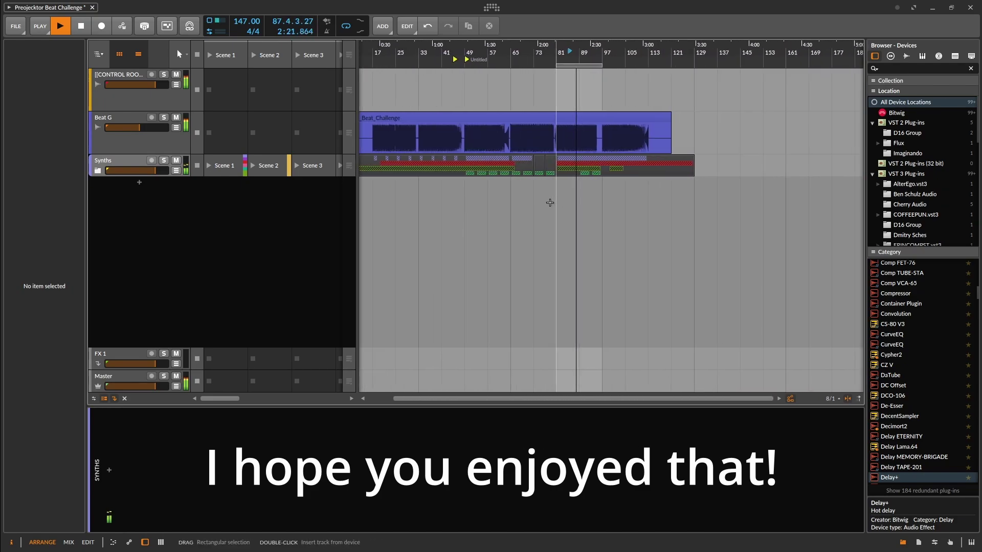
{"action": "key", "text": "ctrl+s"}
Play the song from the beginning and look over the opening of the arrangement.
{"action": "left_click_drag", "start_coordinate": [483, 243], "coordinate": [528, 212]}
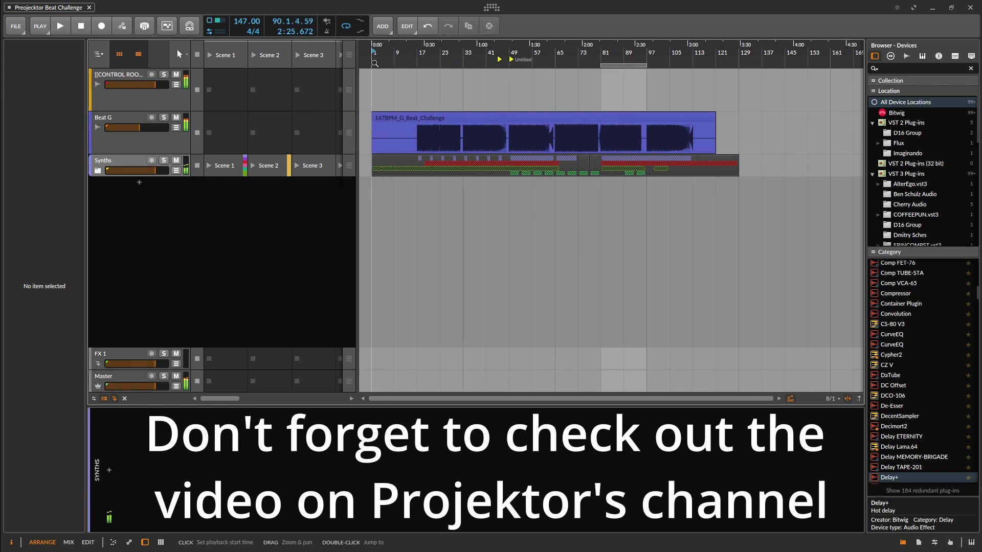
{"action": "scroll", "coordinate": [401, 222], "scroll_direction": "up", "scroll_amount": 5}
{"action": "scroll", "coordinate": [493, 219], "scroll_direction": "down", "scroll_amount": 2}
{"action": "scroll", "coordinate": [434, 223], "scroll_direction": "up", "scroll_amount": 3}
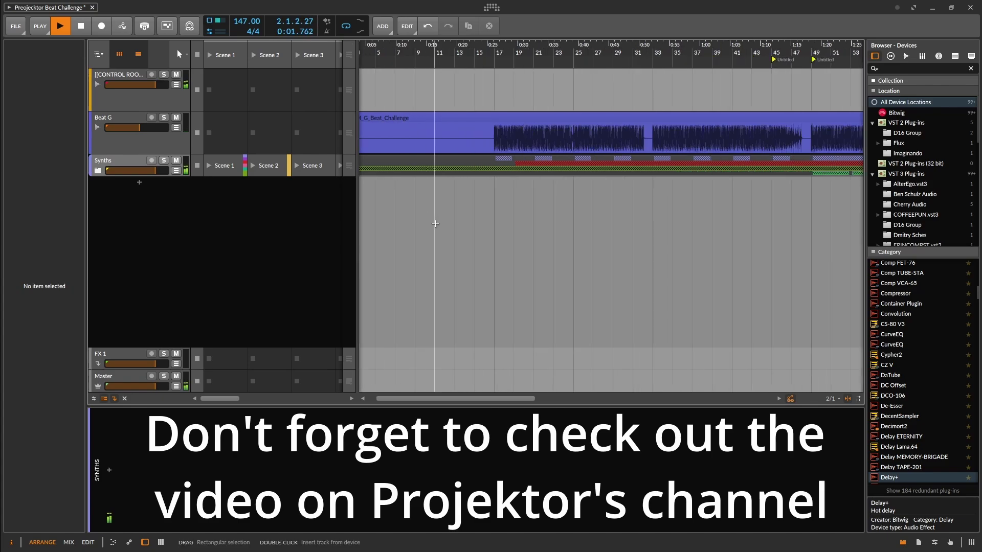